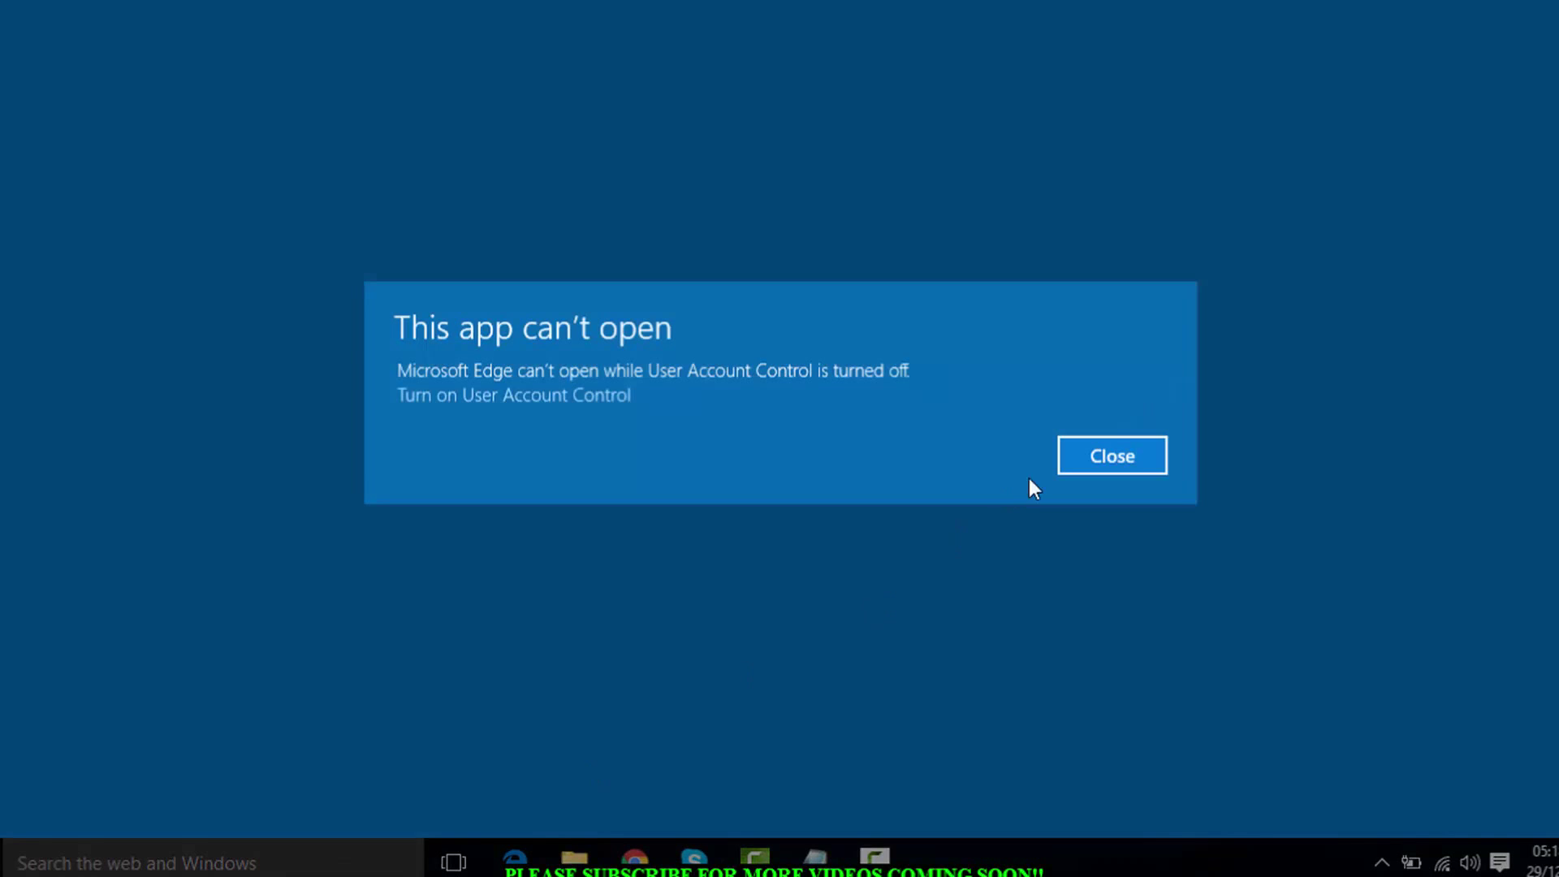
pyautogui.click(1075, 456)
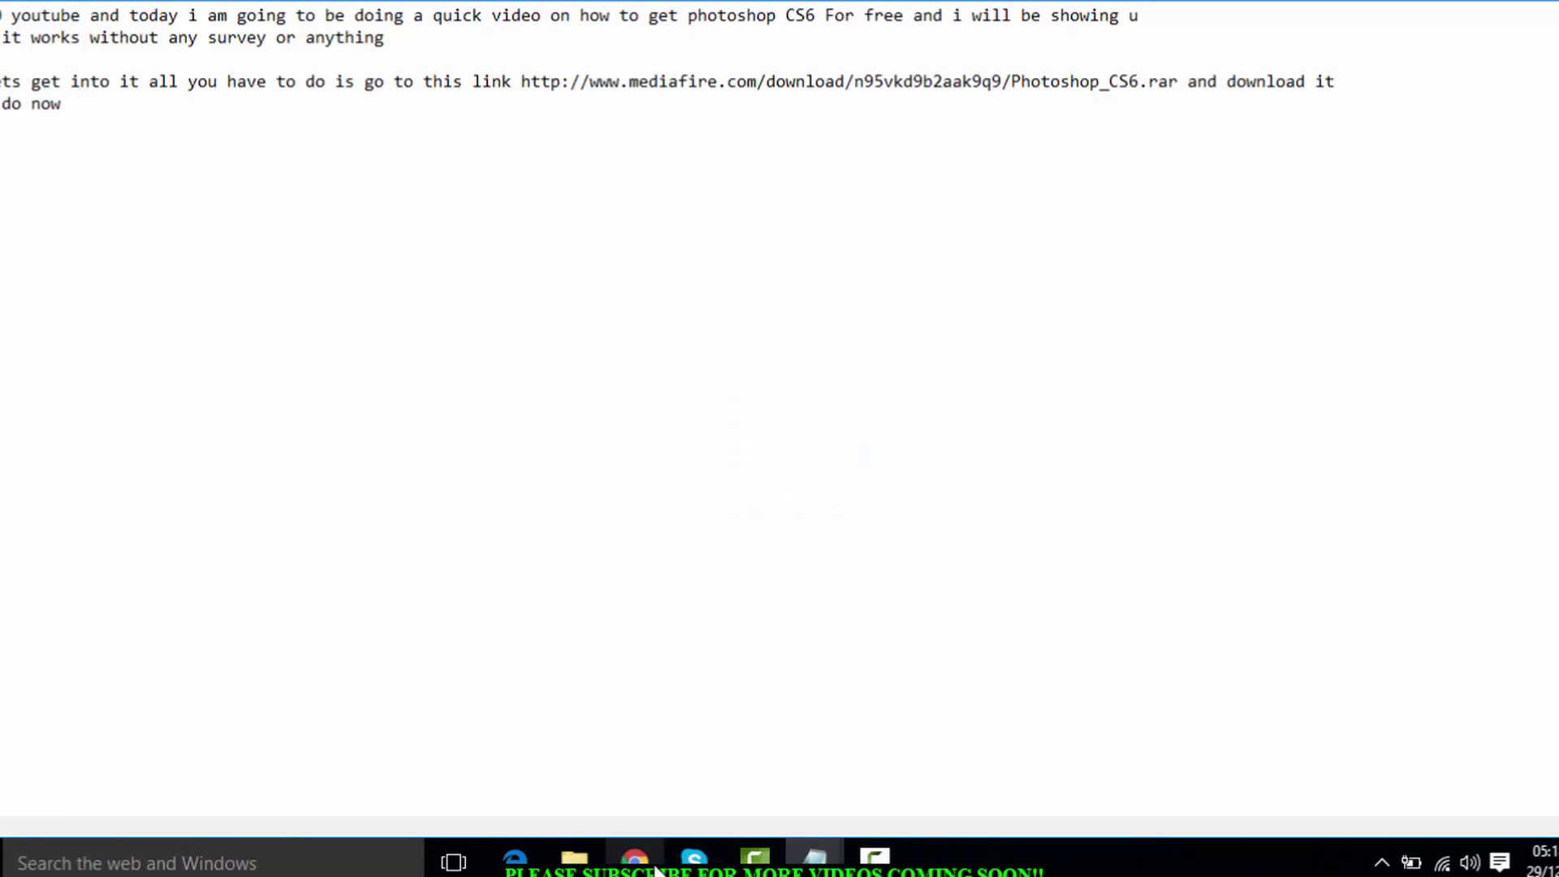
pyautogui.moveTo(657, 870)
pyautogui.click(642, 759)
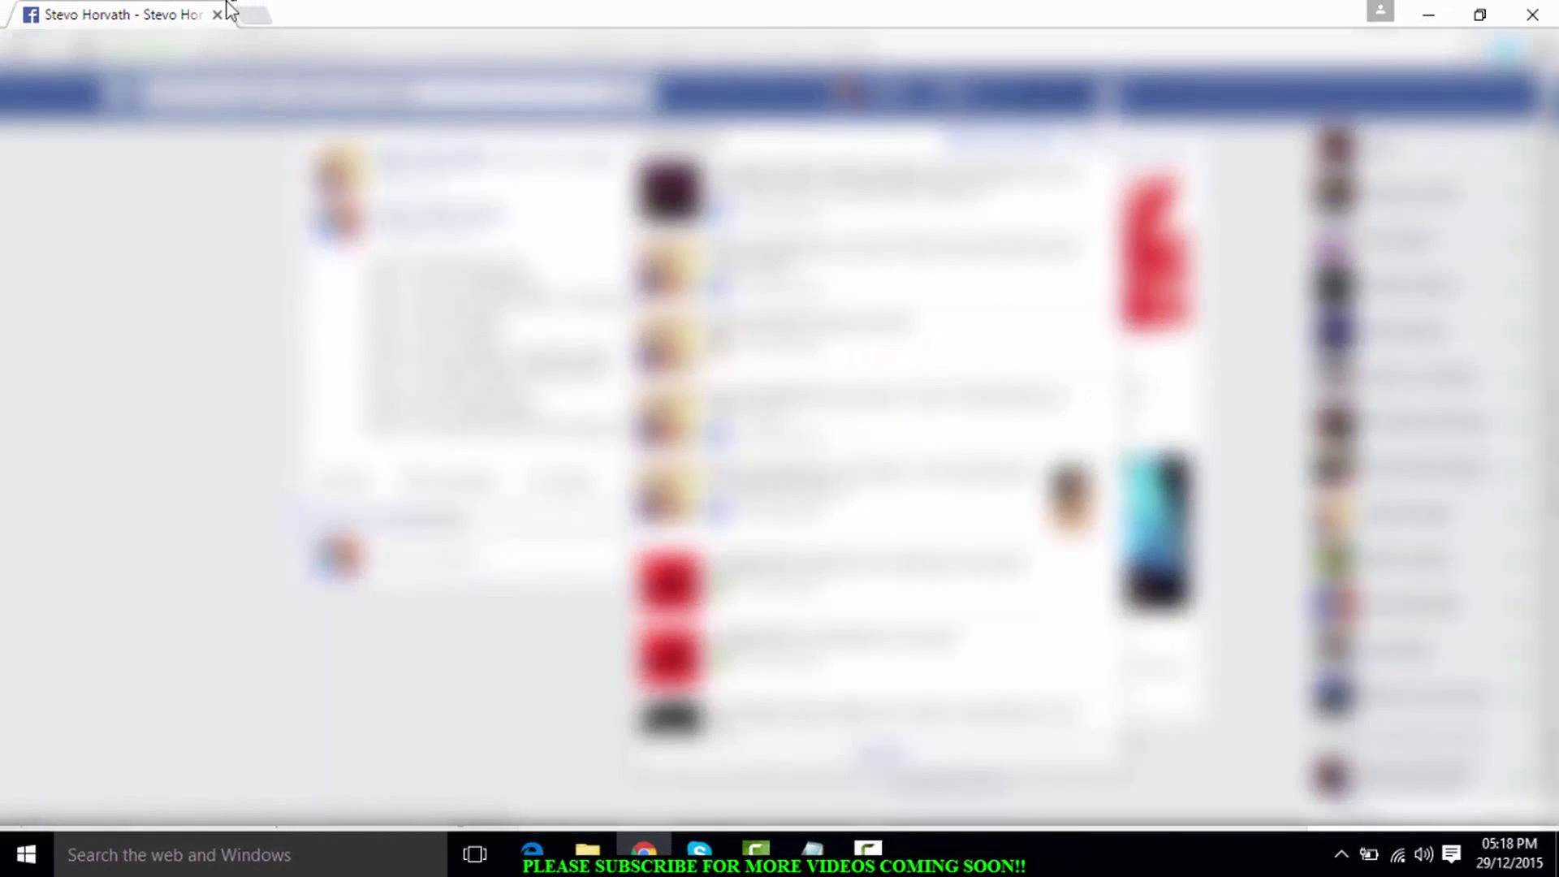
pyautogui.click(251, 14)
pyautogui.write('http://www.mediafire.com/download/n95vkd9b2aak9q9/Photoshop_CS6.rar')
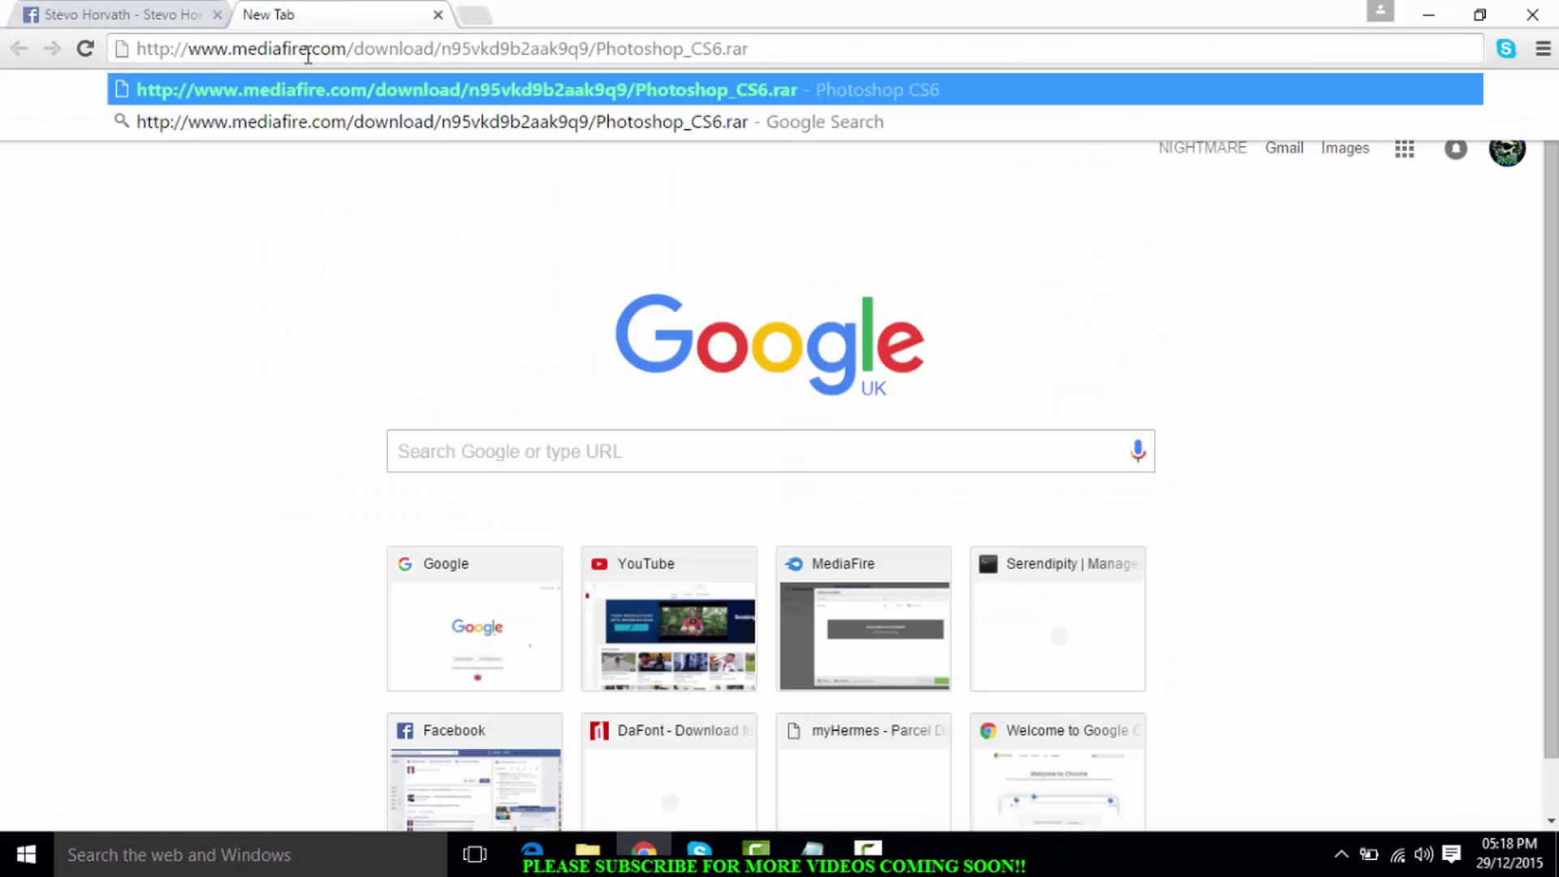
pyautogui.click(217, 14)
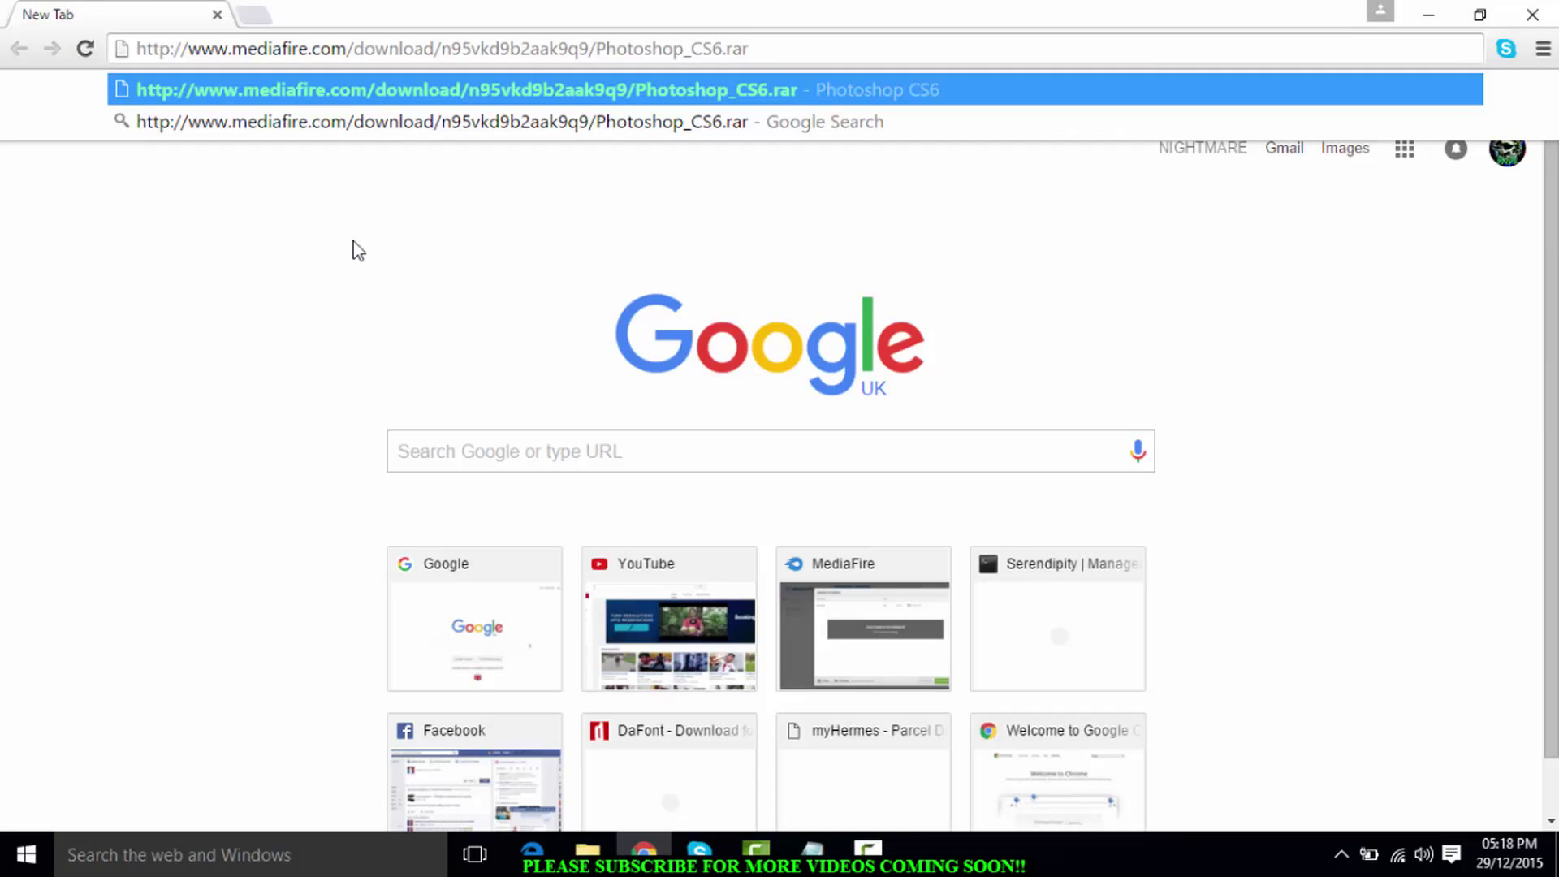
pyautogui.press('Return')
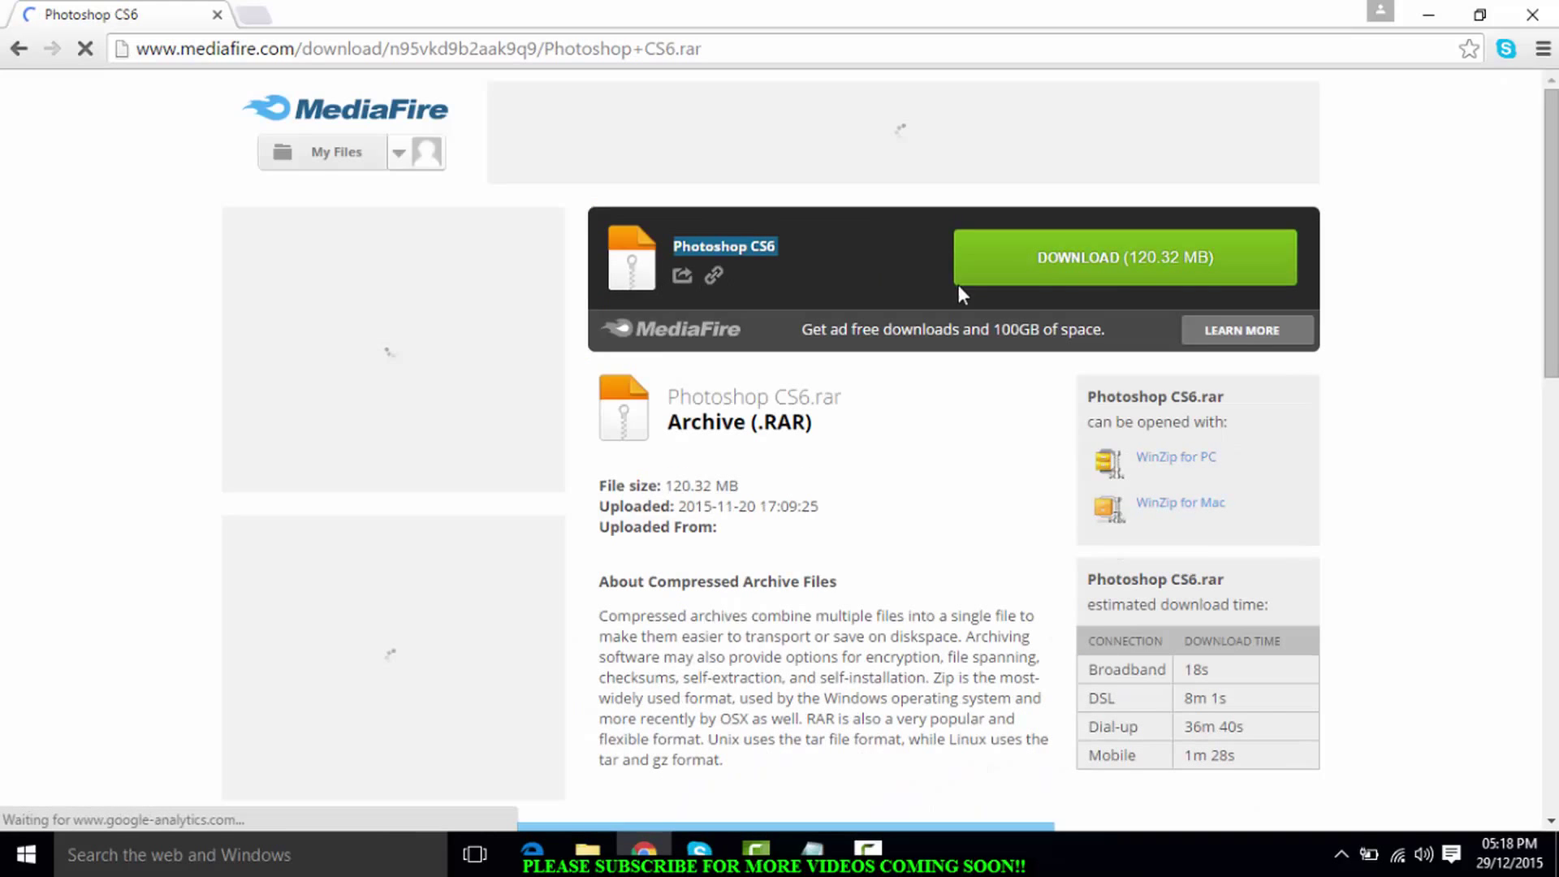
pyautogui.click(1107, 262)
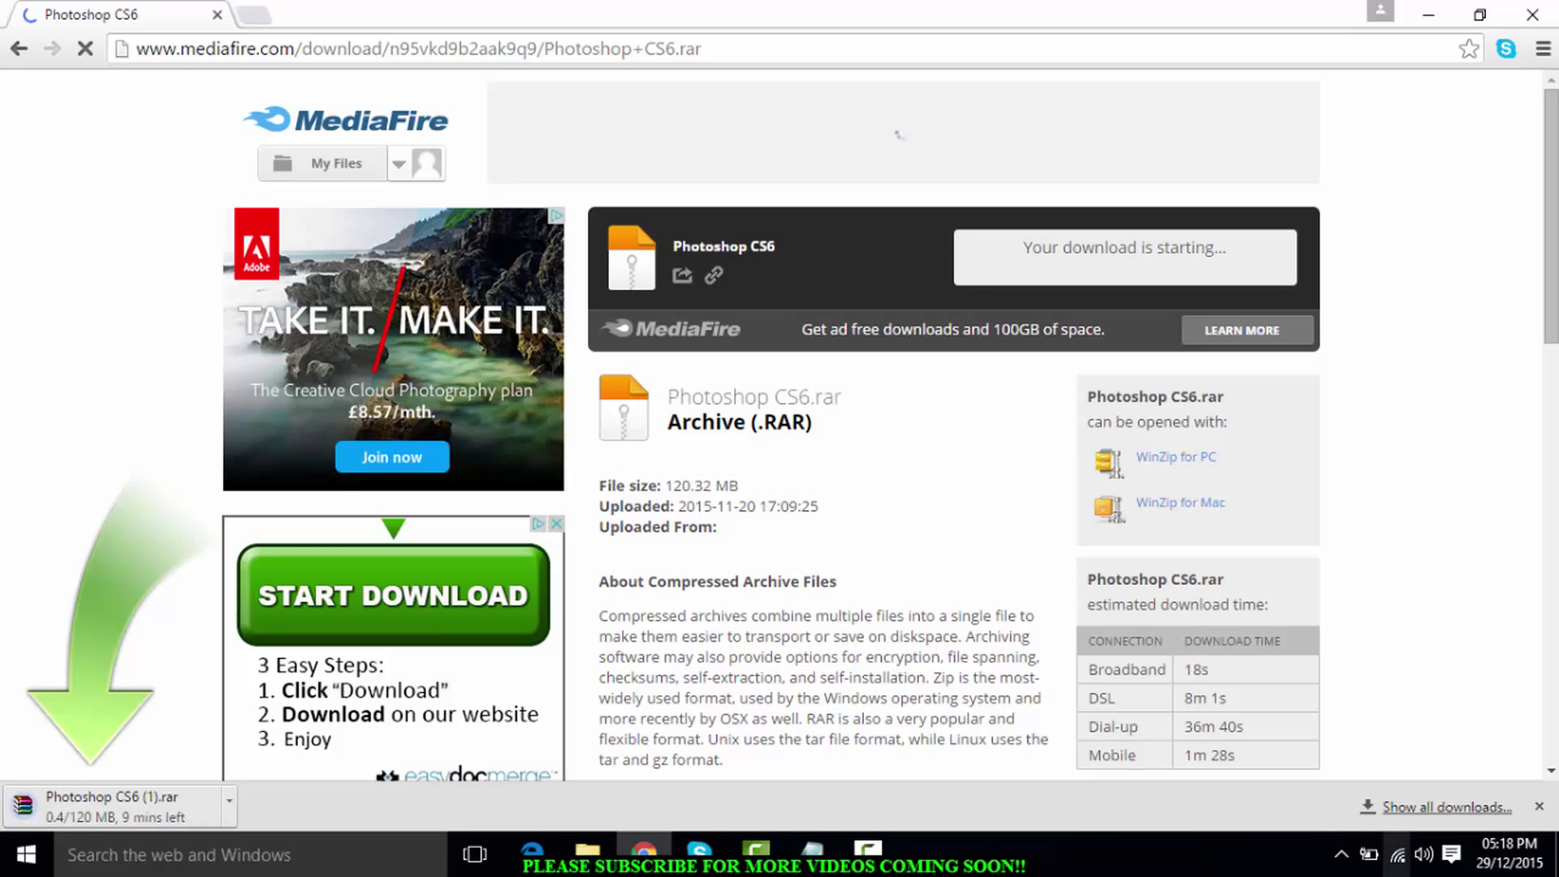
# Add the Notepad line "i am going to pause the video while it downloads and continue when it is done", and pause the screen recording
pyautogui.click(869, 849)
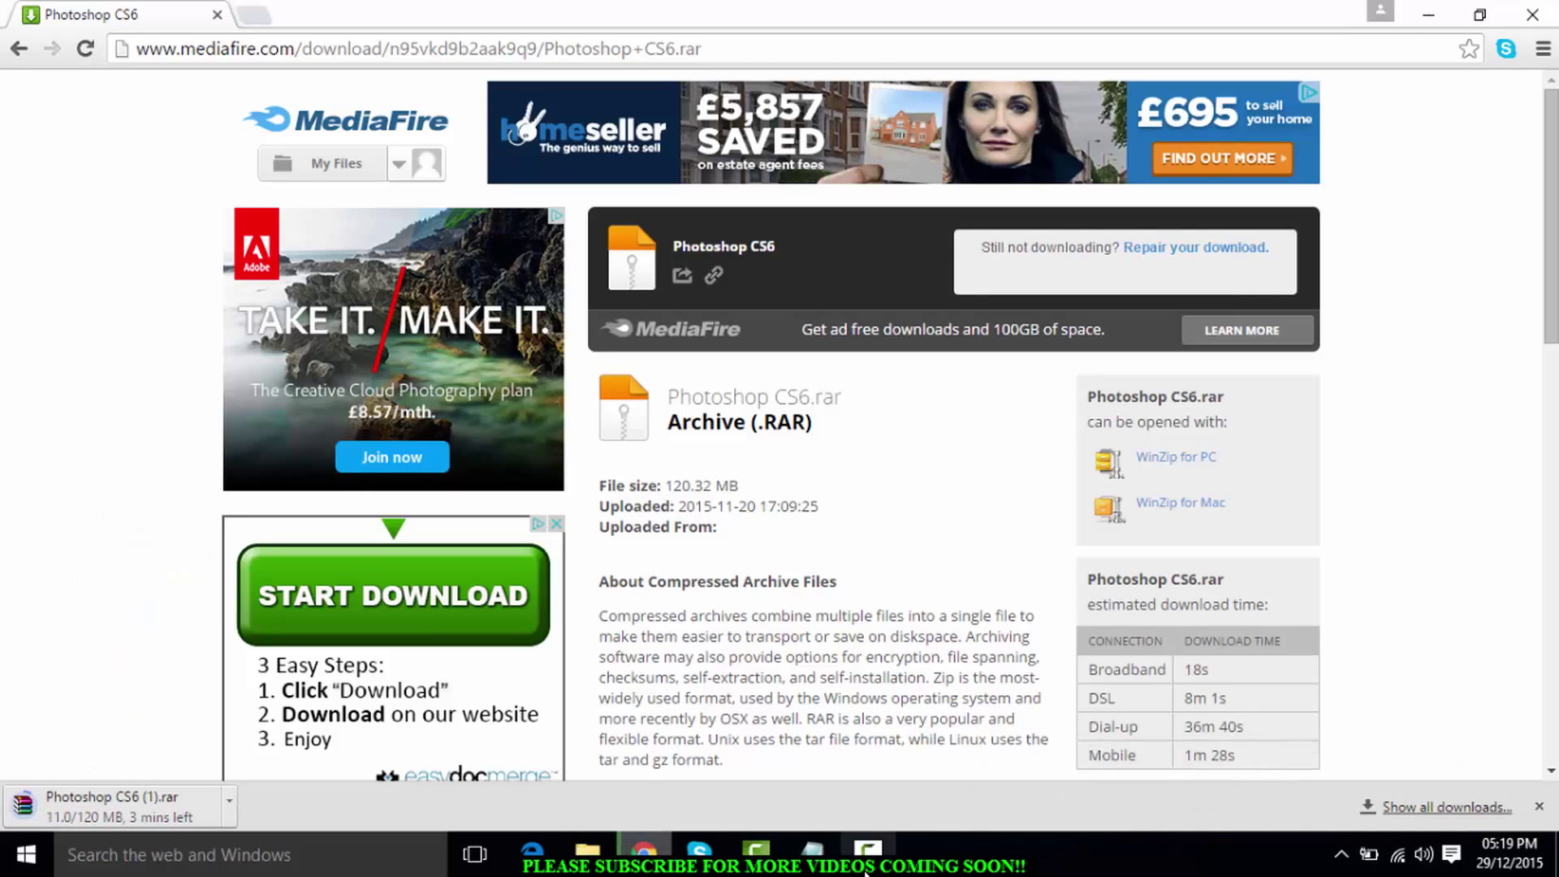
pyautogui.moveTo(822, 869)
pyautogui.click(884, 713)
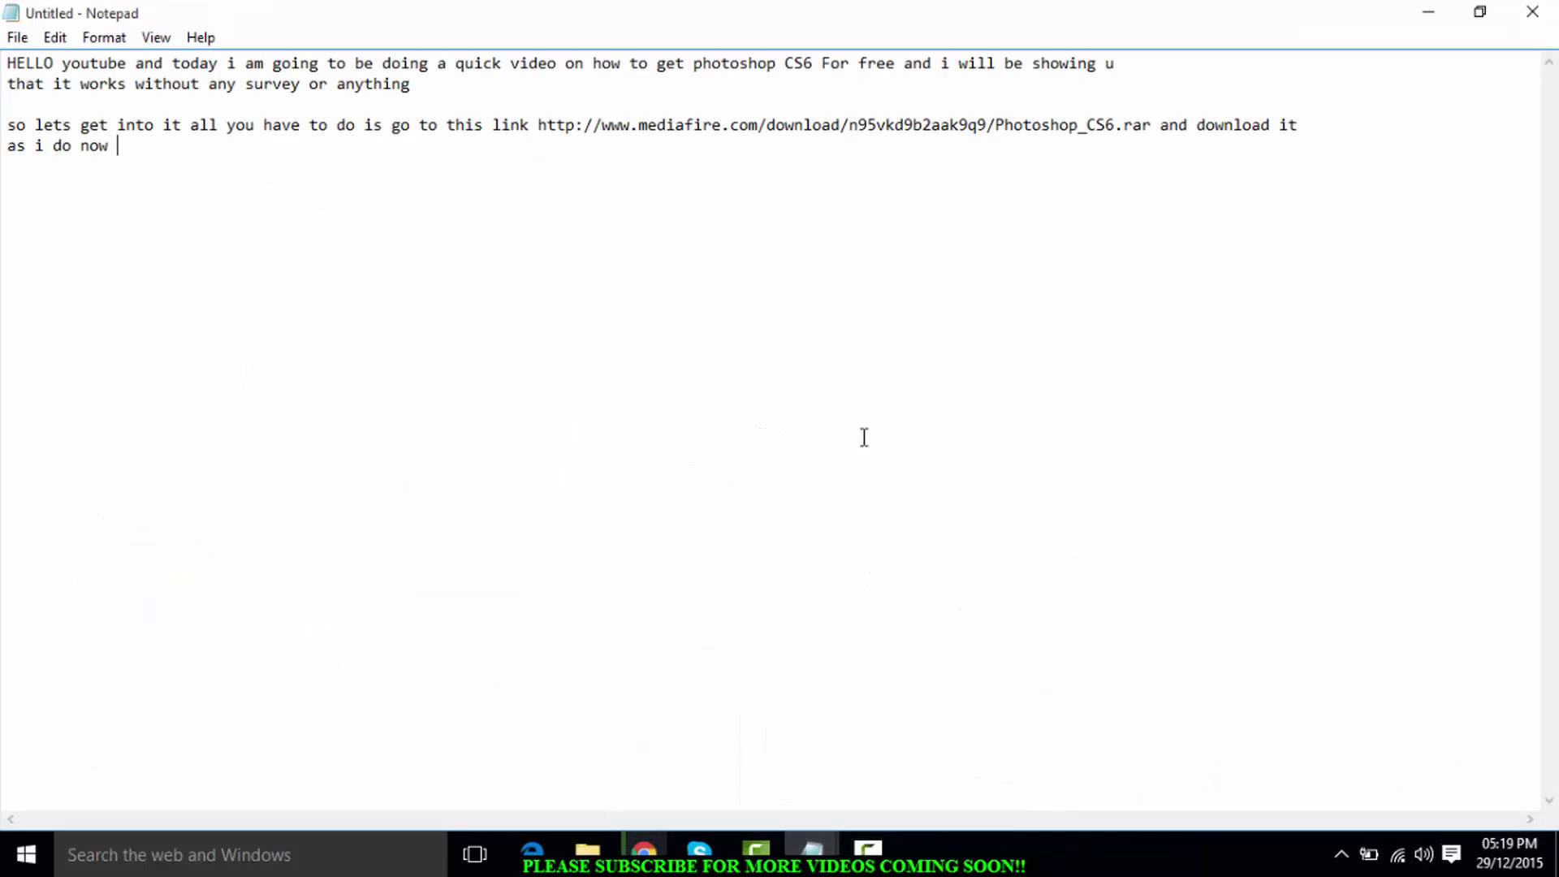
pyautogui.press('BackSpace')
pyautogui.write('am going to pause the v')
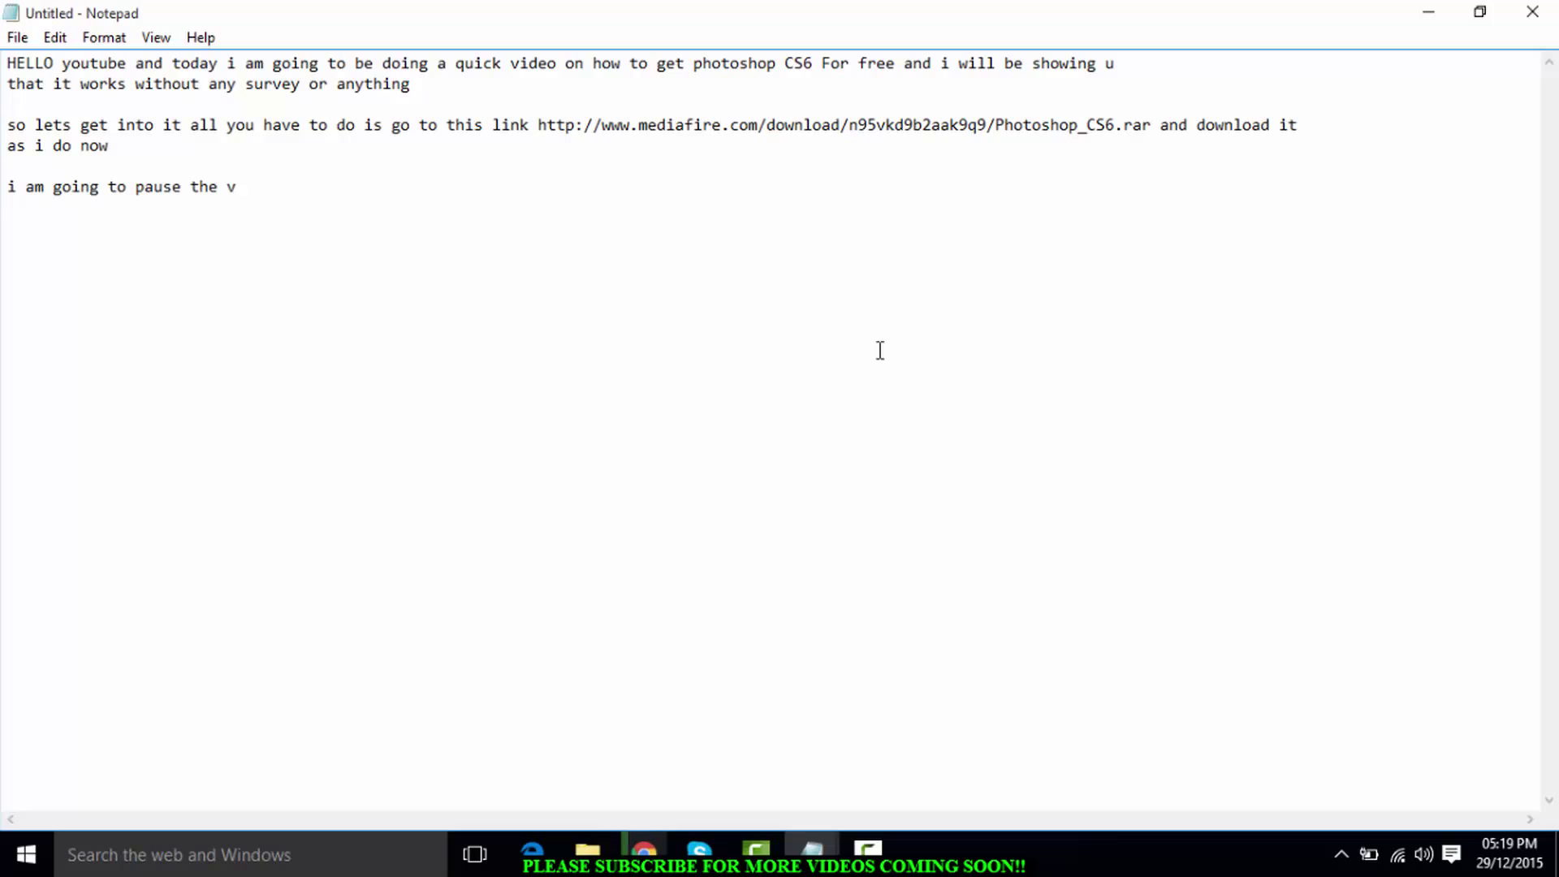
pyautogui.write('ideo while it d')
pyautogui.write('ownload ')
pyautogui.write(' and')
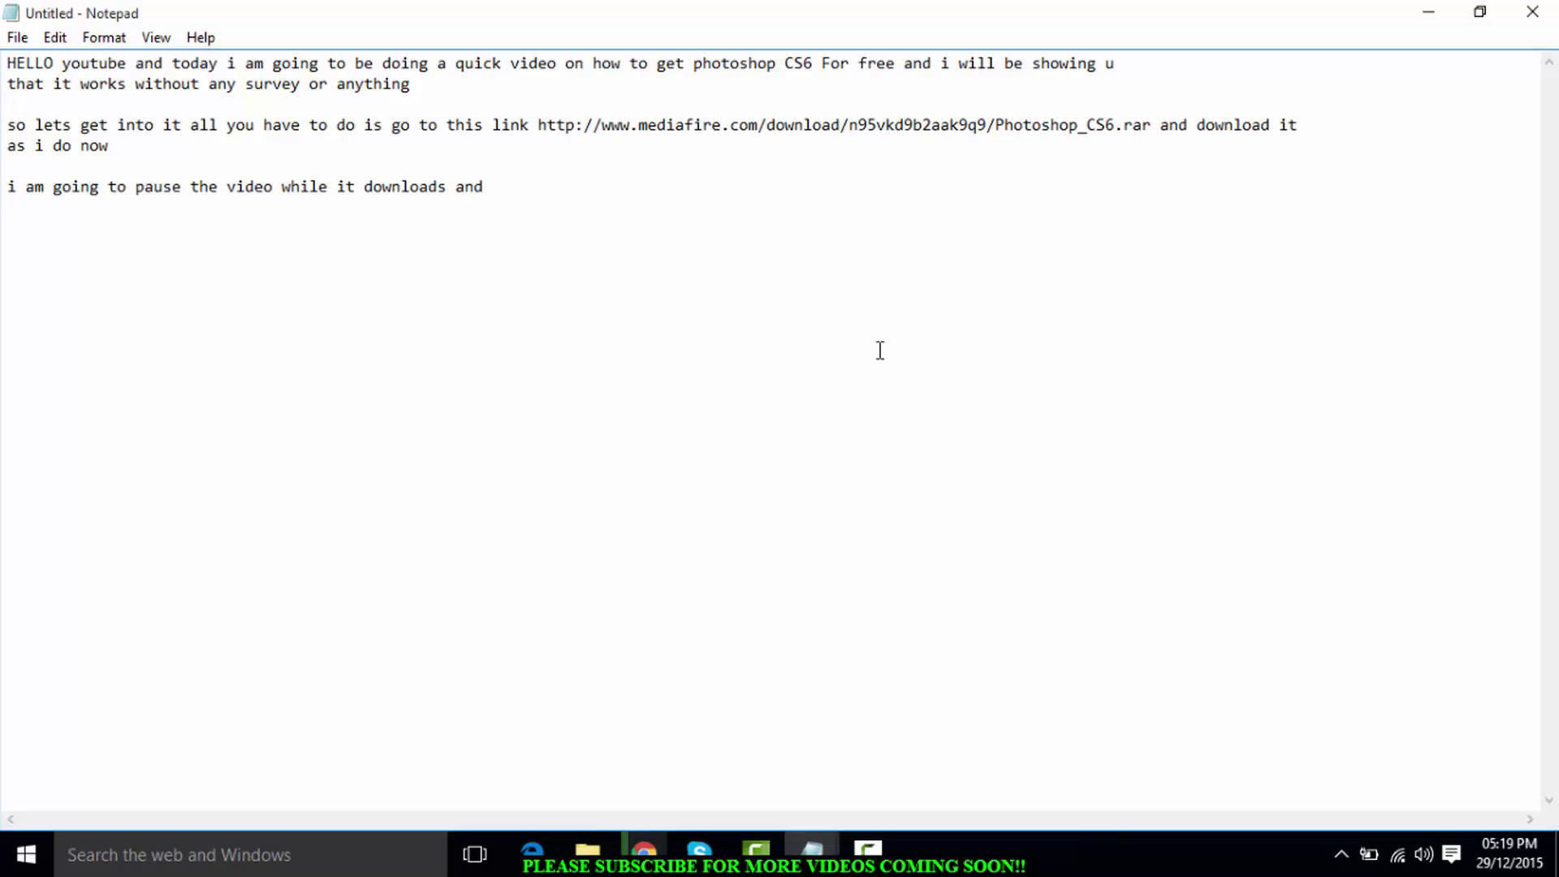
pyautogui.write(' continue when it is d')
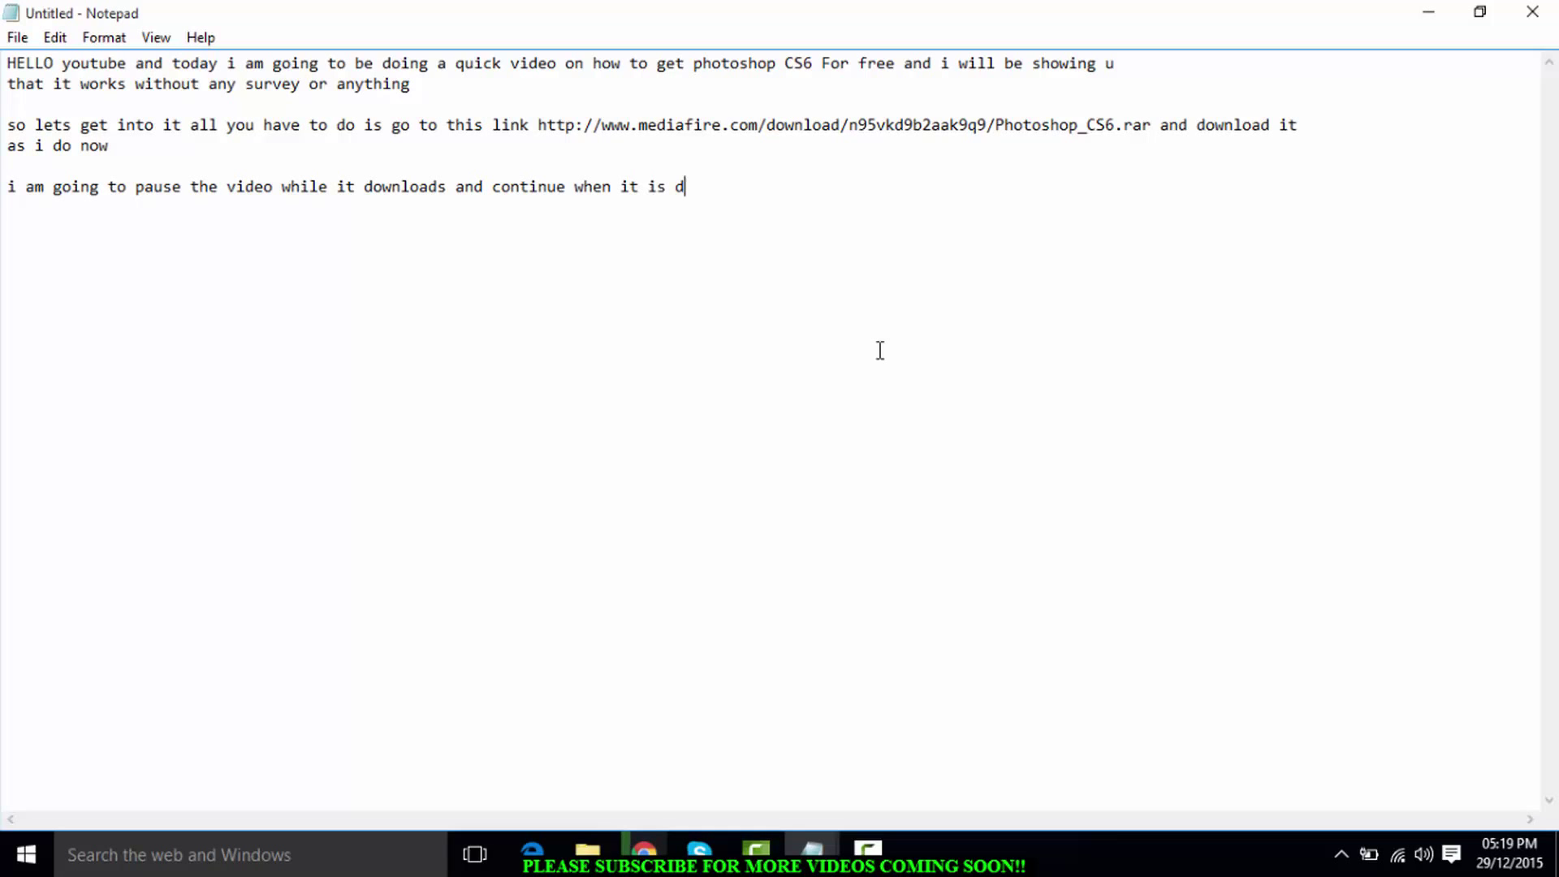
pyautogui.write('one')
pyautogui.click(867, 849)
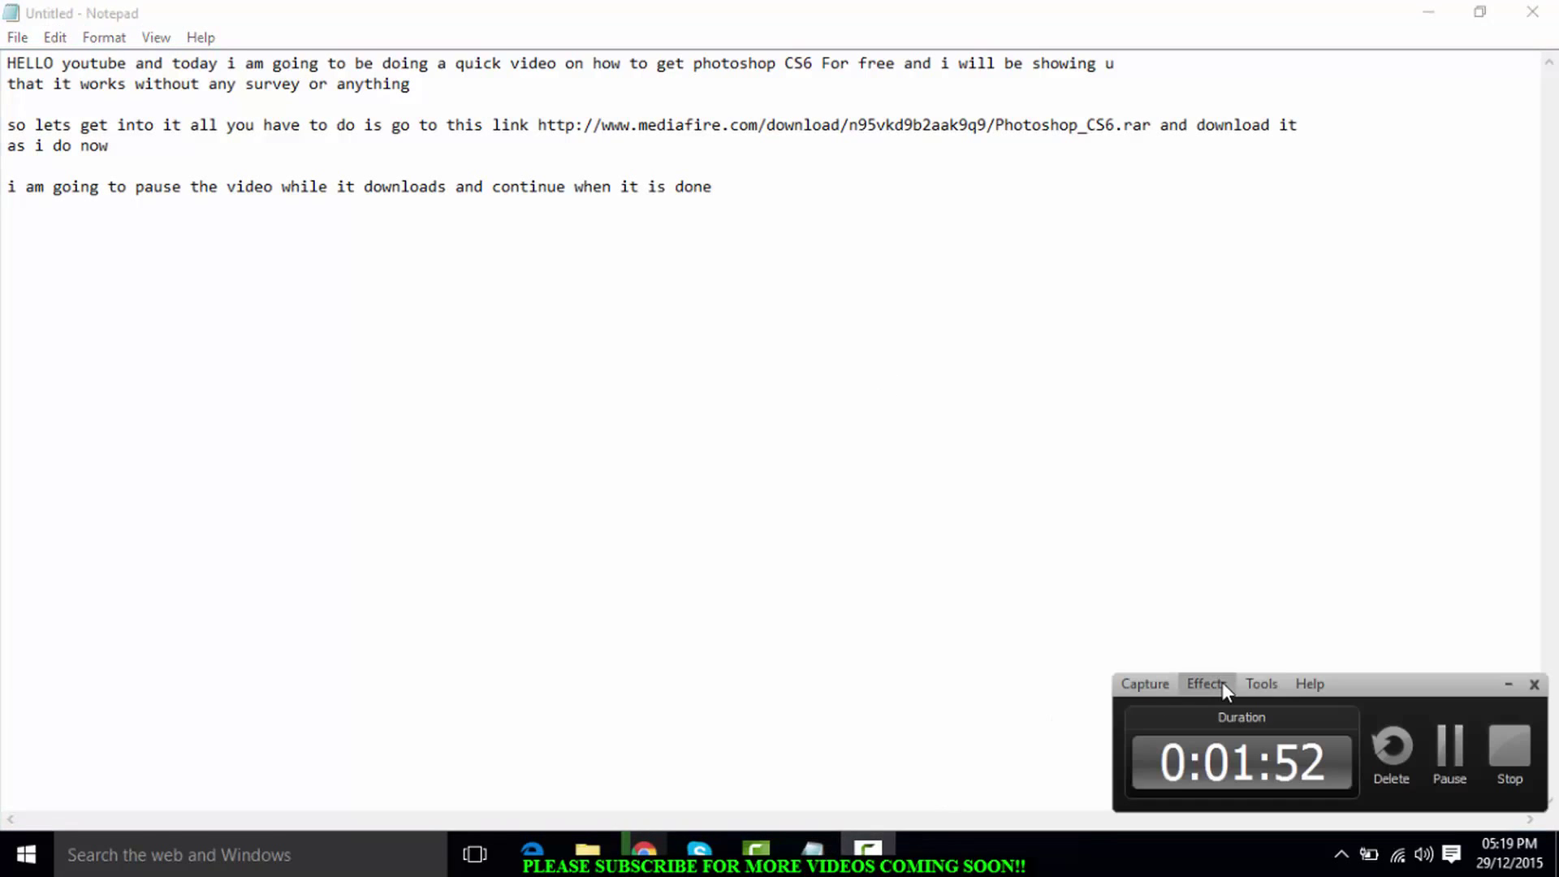
pyautogui.click(1449, 747)
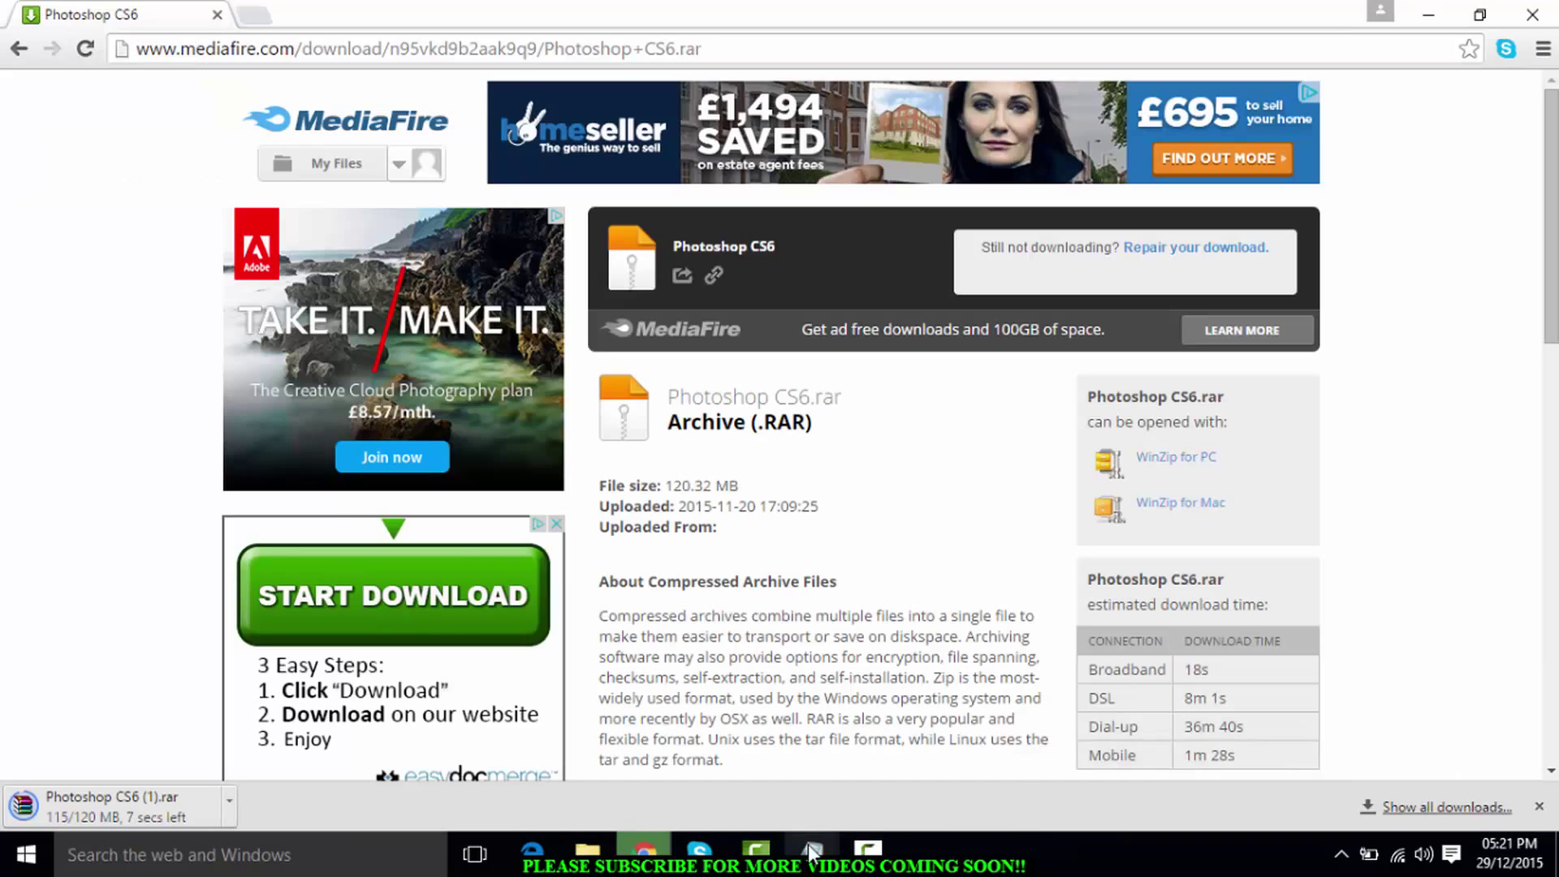
# Add the Notepad line "here we go it is nearly done" and return to Chrome to check the download
pyautogui.moveTo(809, 847)
pyautogui.click(864, 752)
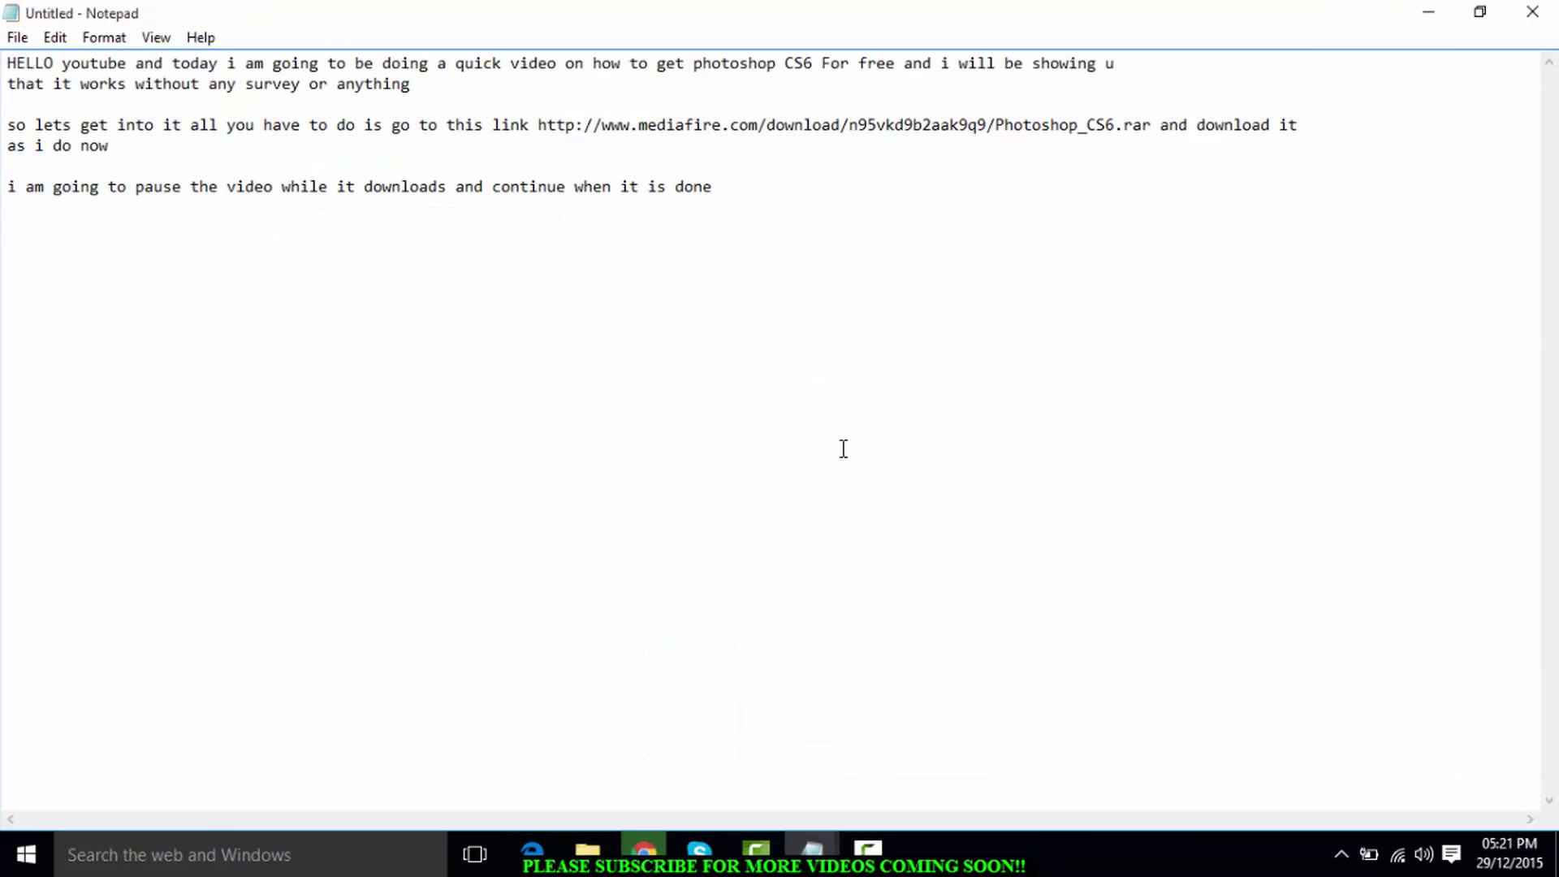
pyautogui.press('Return')
pyautogui.press('Return')
pyautogui.write('here we go it is nearly done')
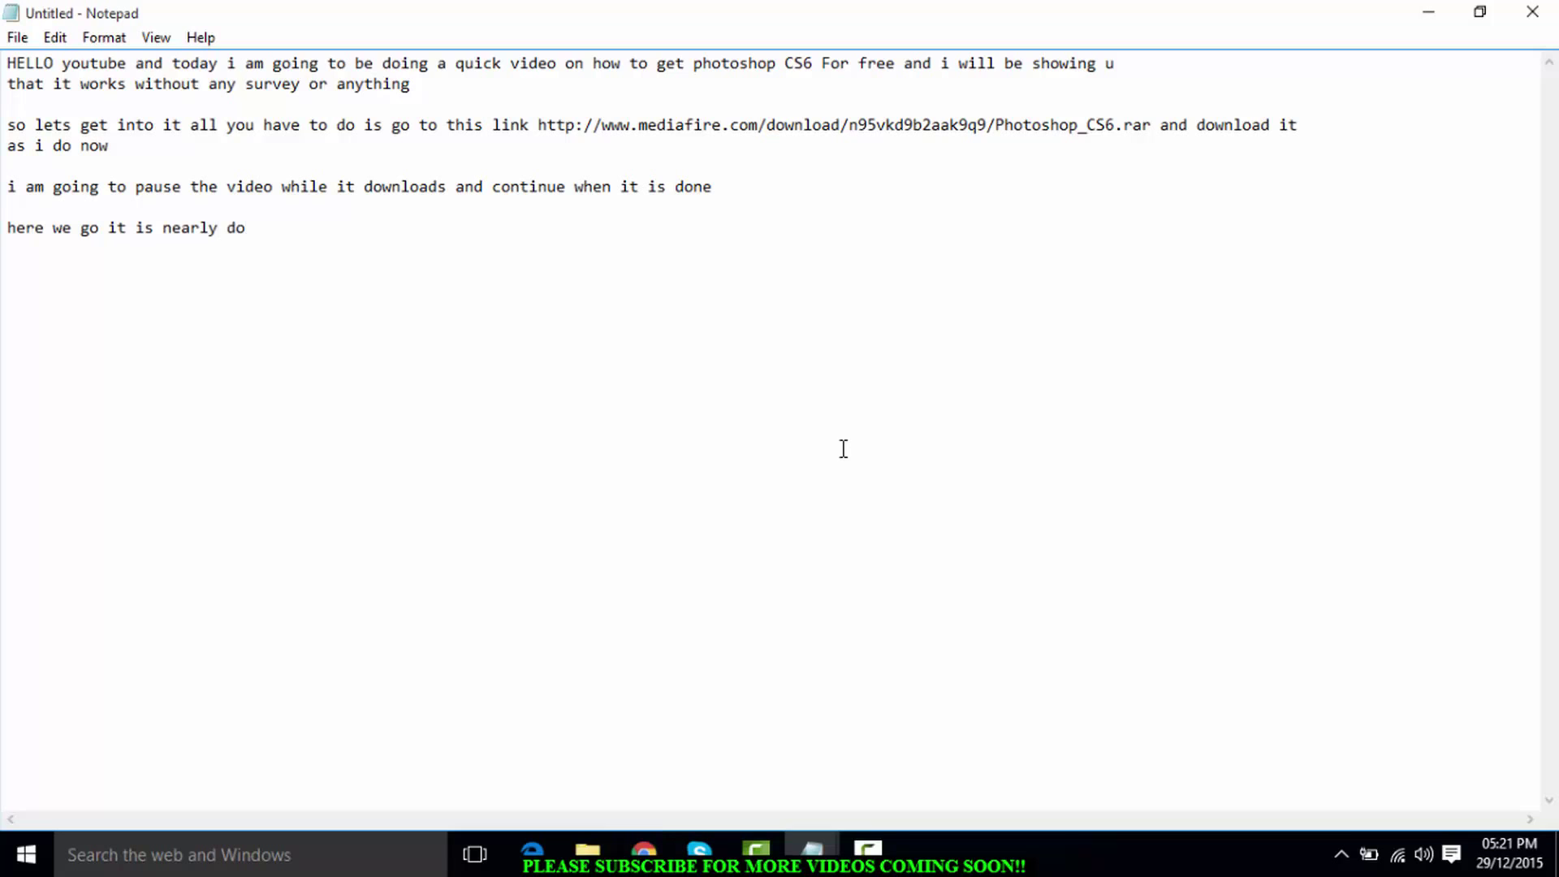
pyautogui.click(657, 863)
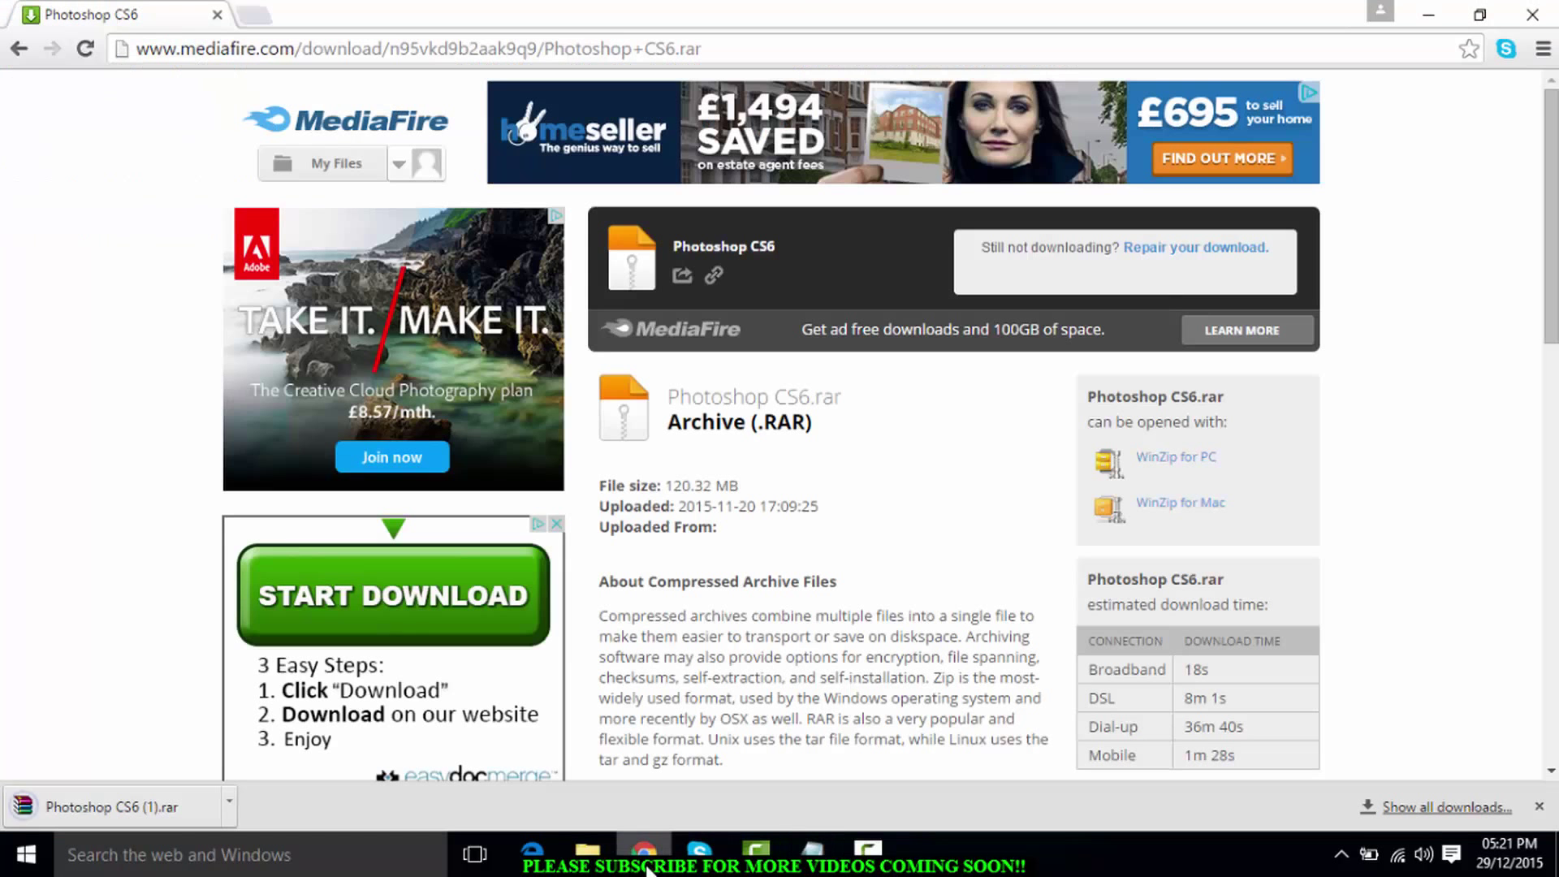
# Restore the Notepad window to a smaller size and replace all its text with "now copy what i do"
pyautogui.moveTo(829, 867)
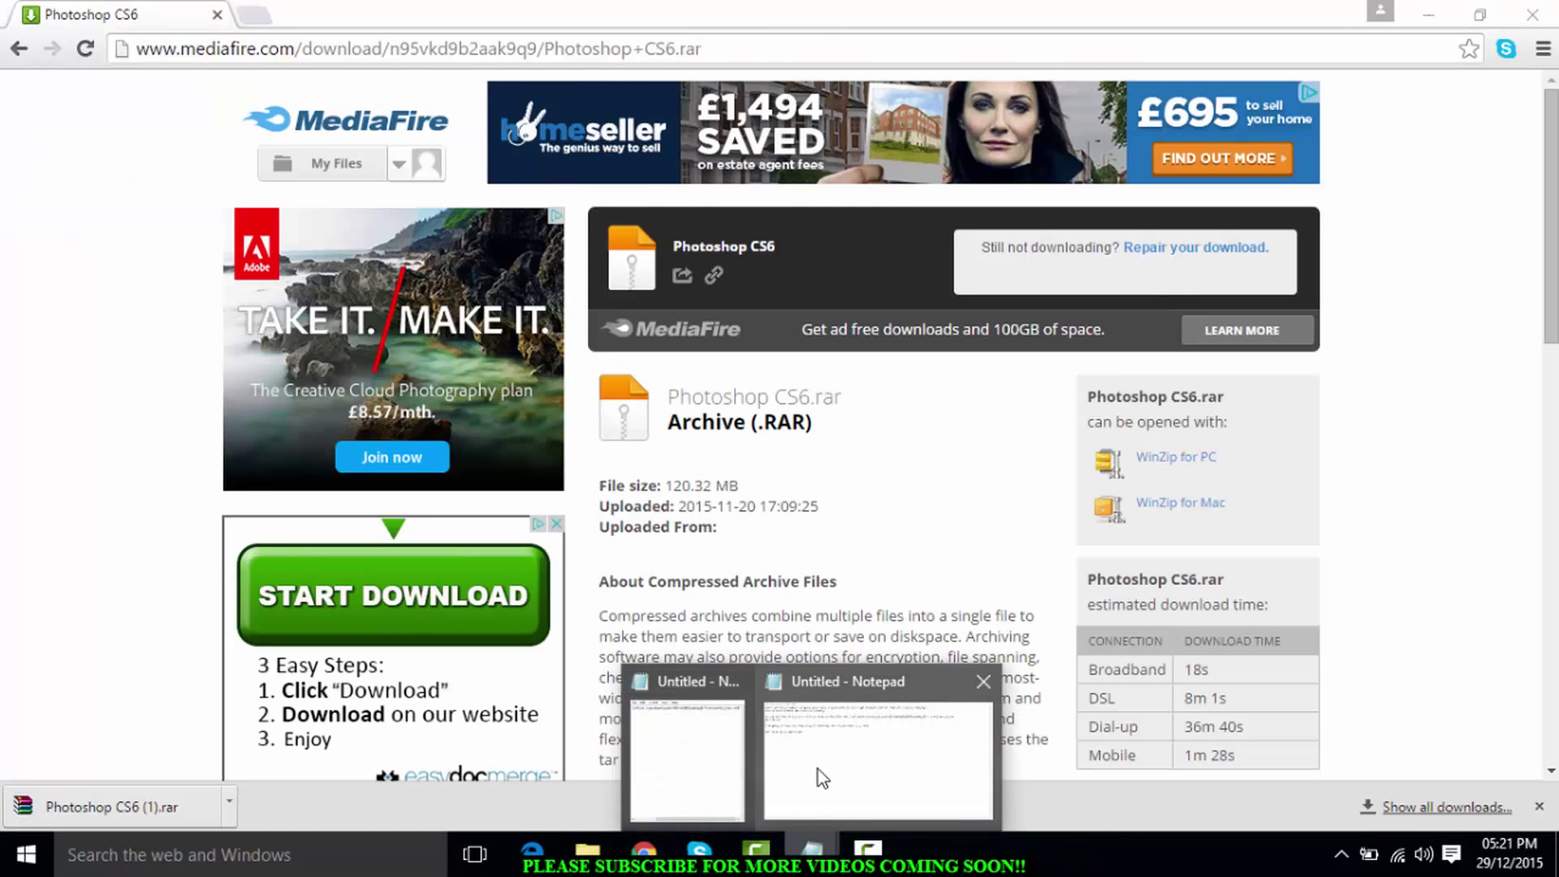
pyautogui.click(885, 755)
pyautogui.click(1480, 11)
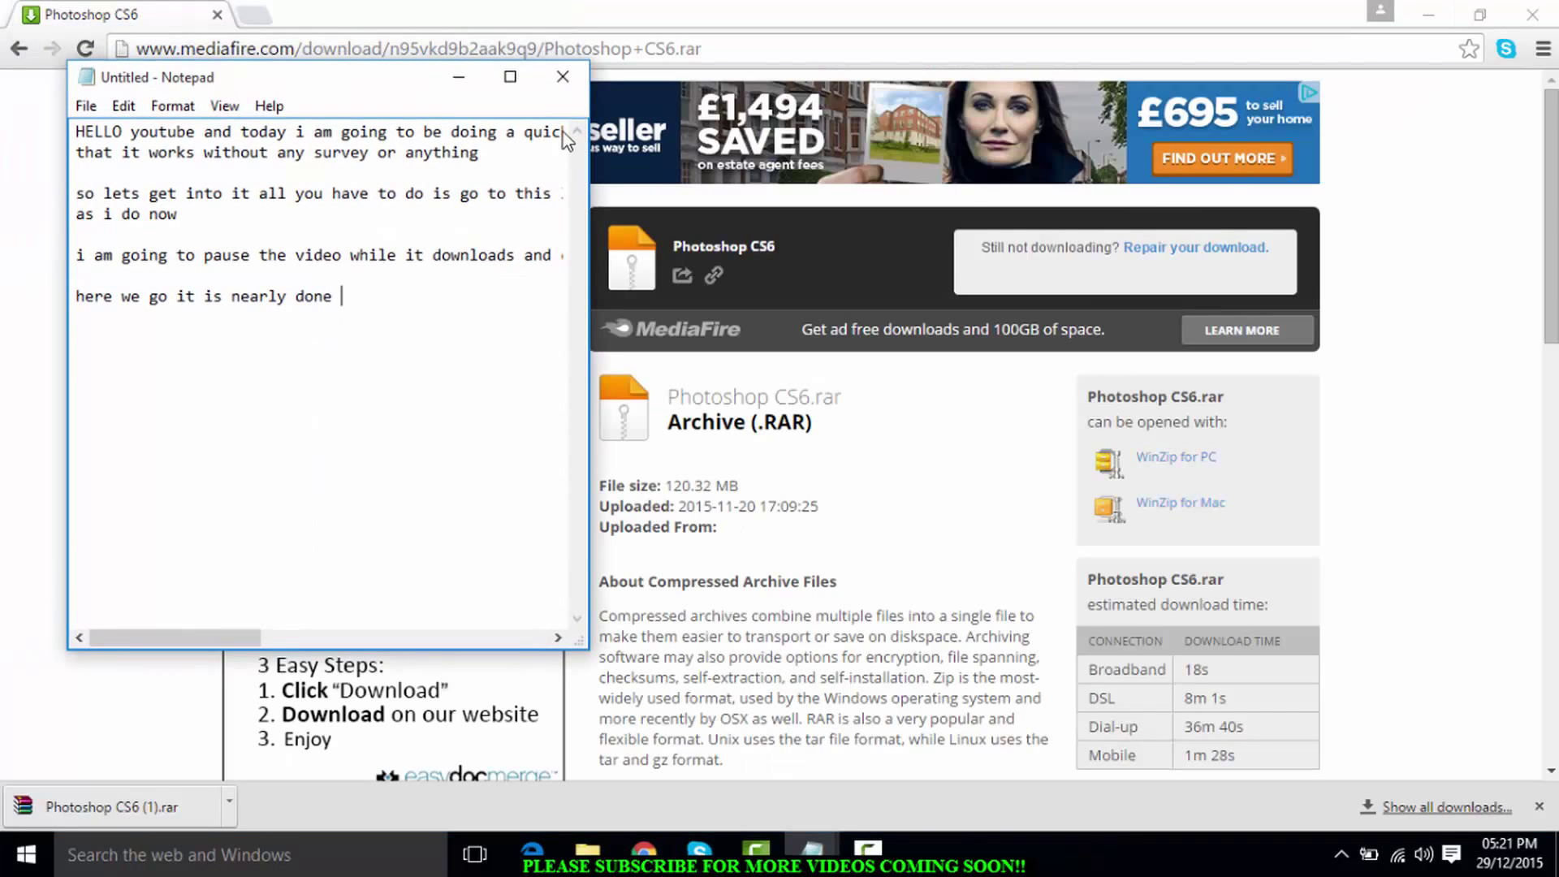
pyautogui.hotkey('ctrl', 'a')
pyautogui.press('BackSpace')
pyautogui.write('now copy')
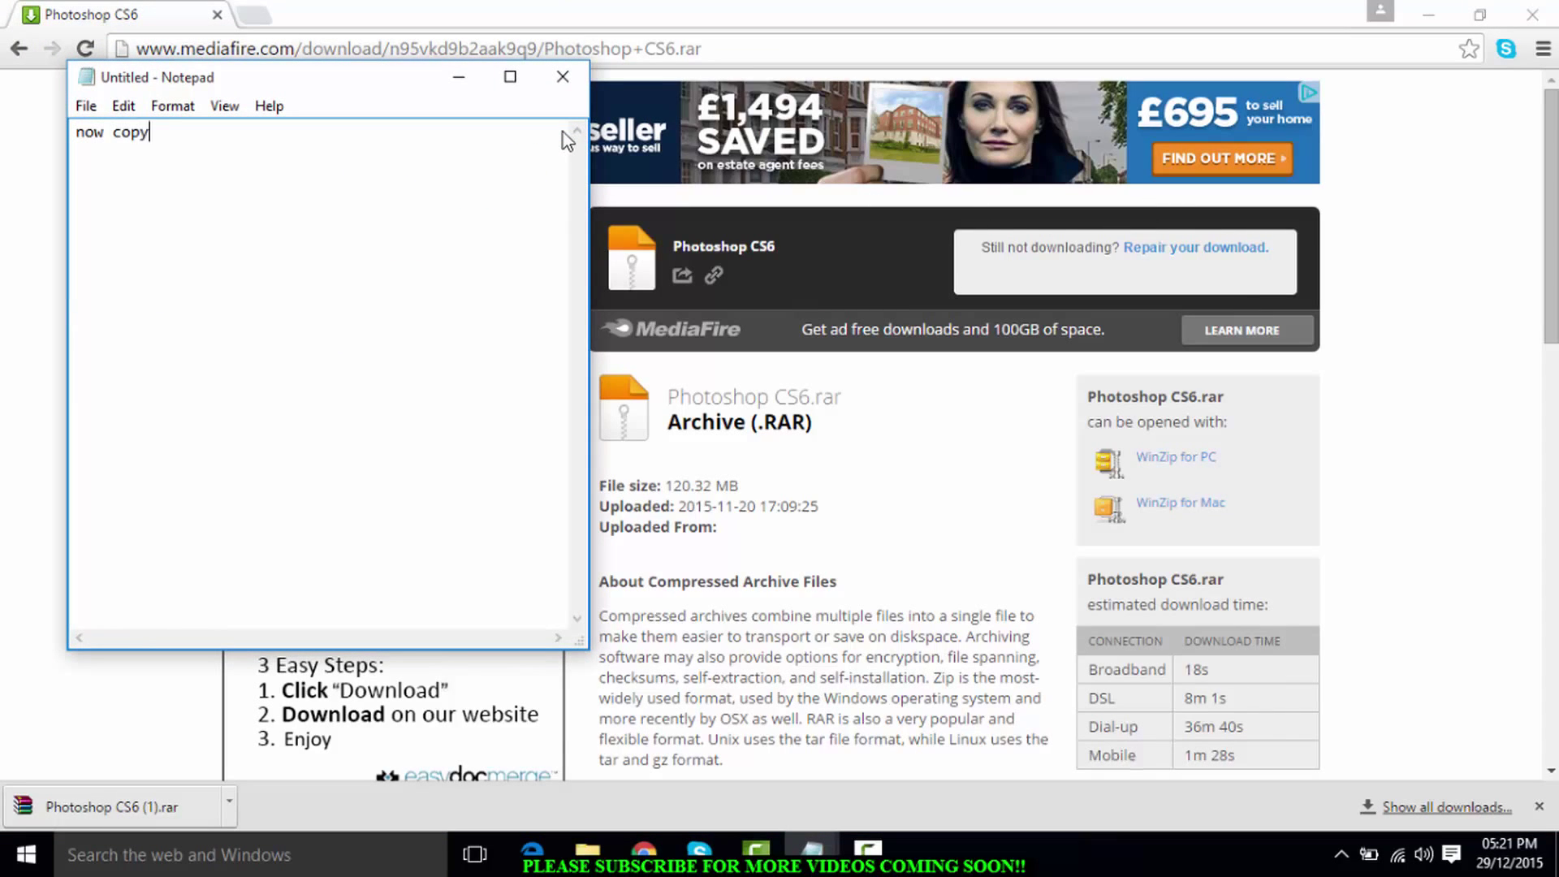
pyautogui.write(' what i do')
# Open the downloaded Photoshop CS6 (1).rar in WinRAR and extract its contents to the Desktop
pyautogui.click(77, 810)
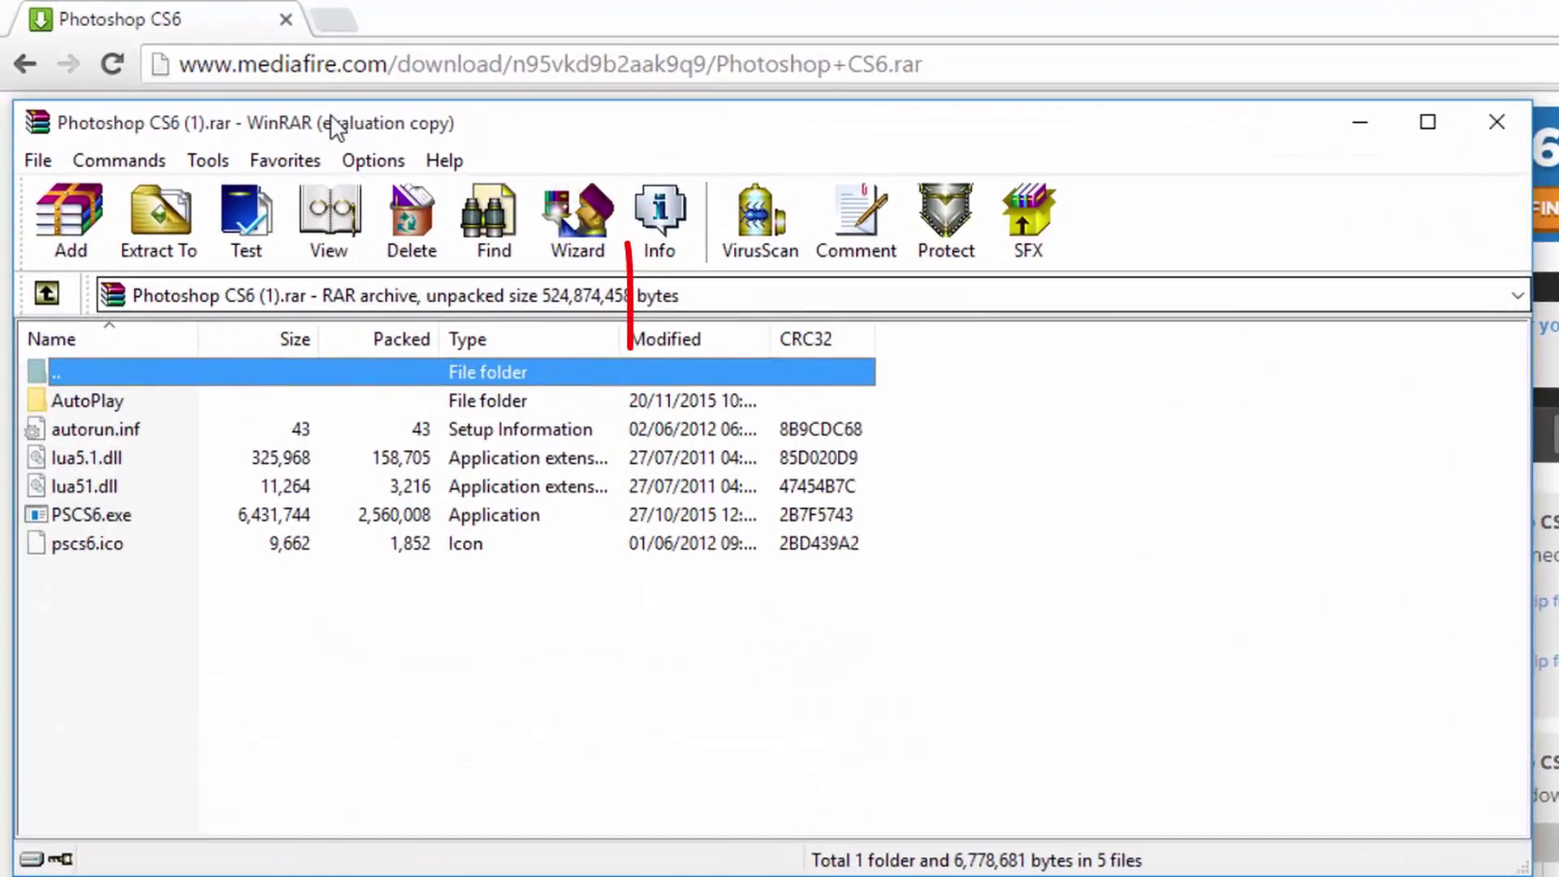
pyautogui.moveTo(292, 104); pyautogui.dragTo(536, 101)
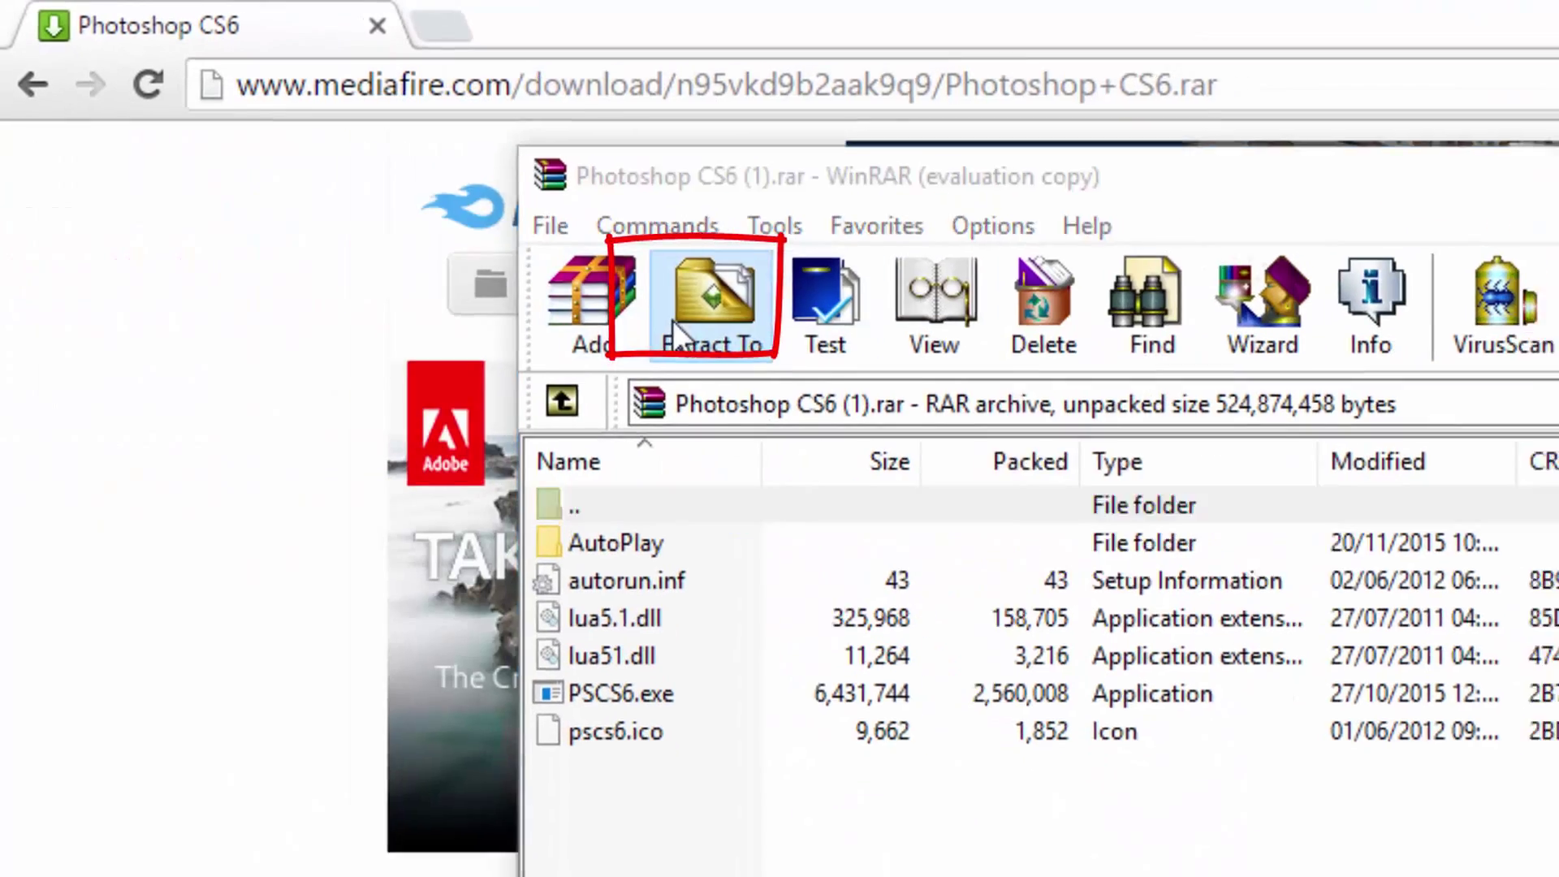
pyautogui.click(645, 280)
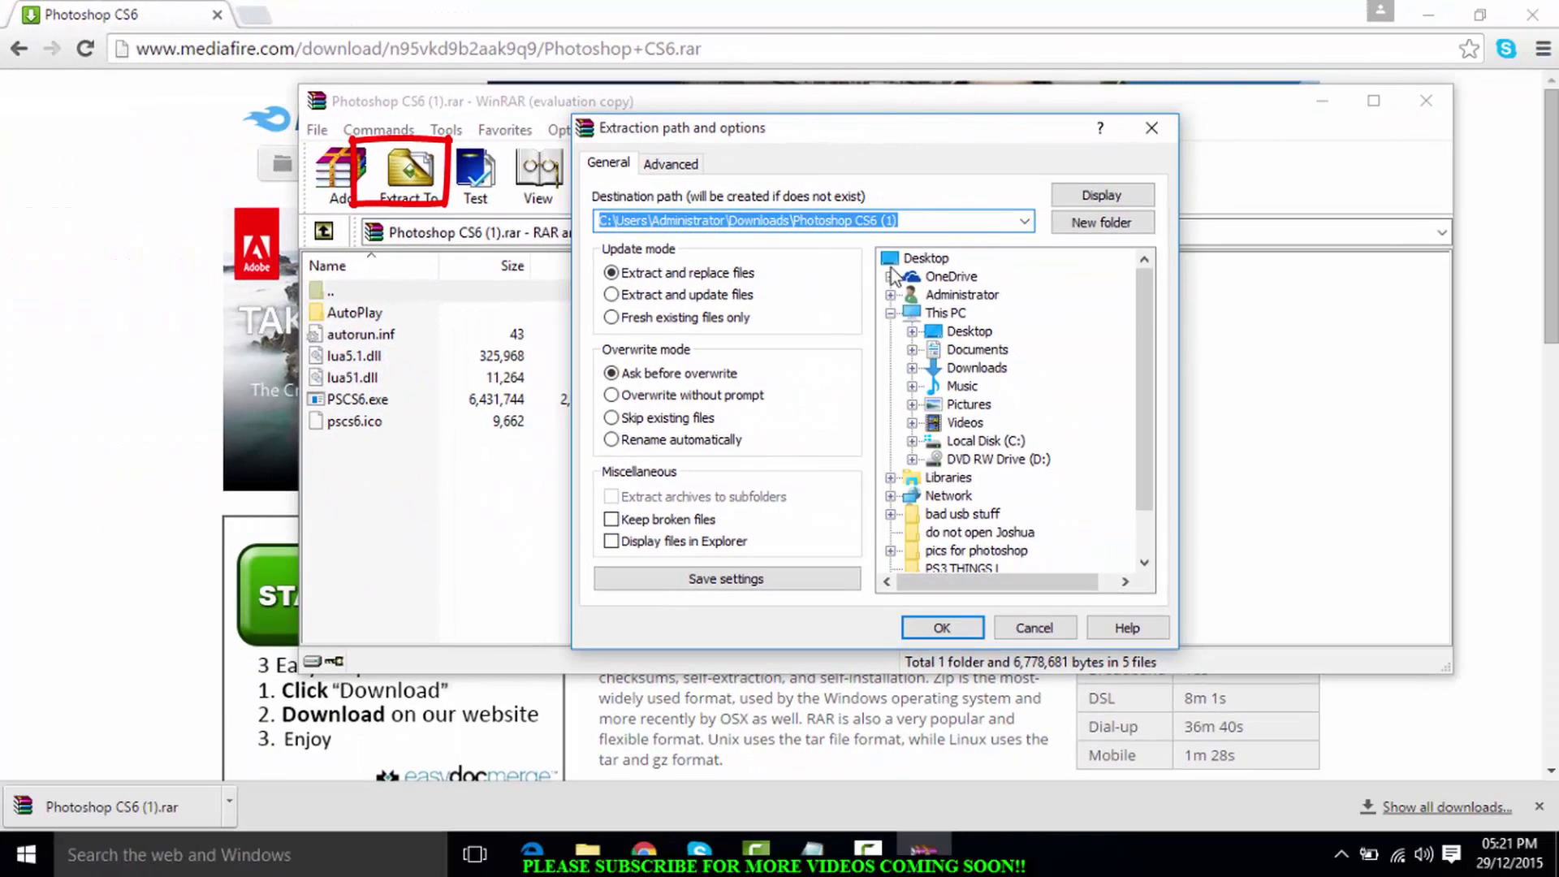
pyautogui.click(920, 256)
pyautogui.click(970, 627)
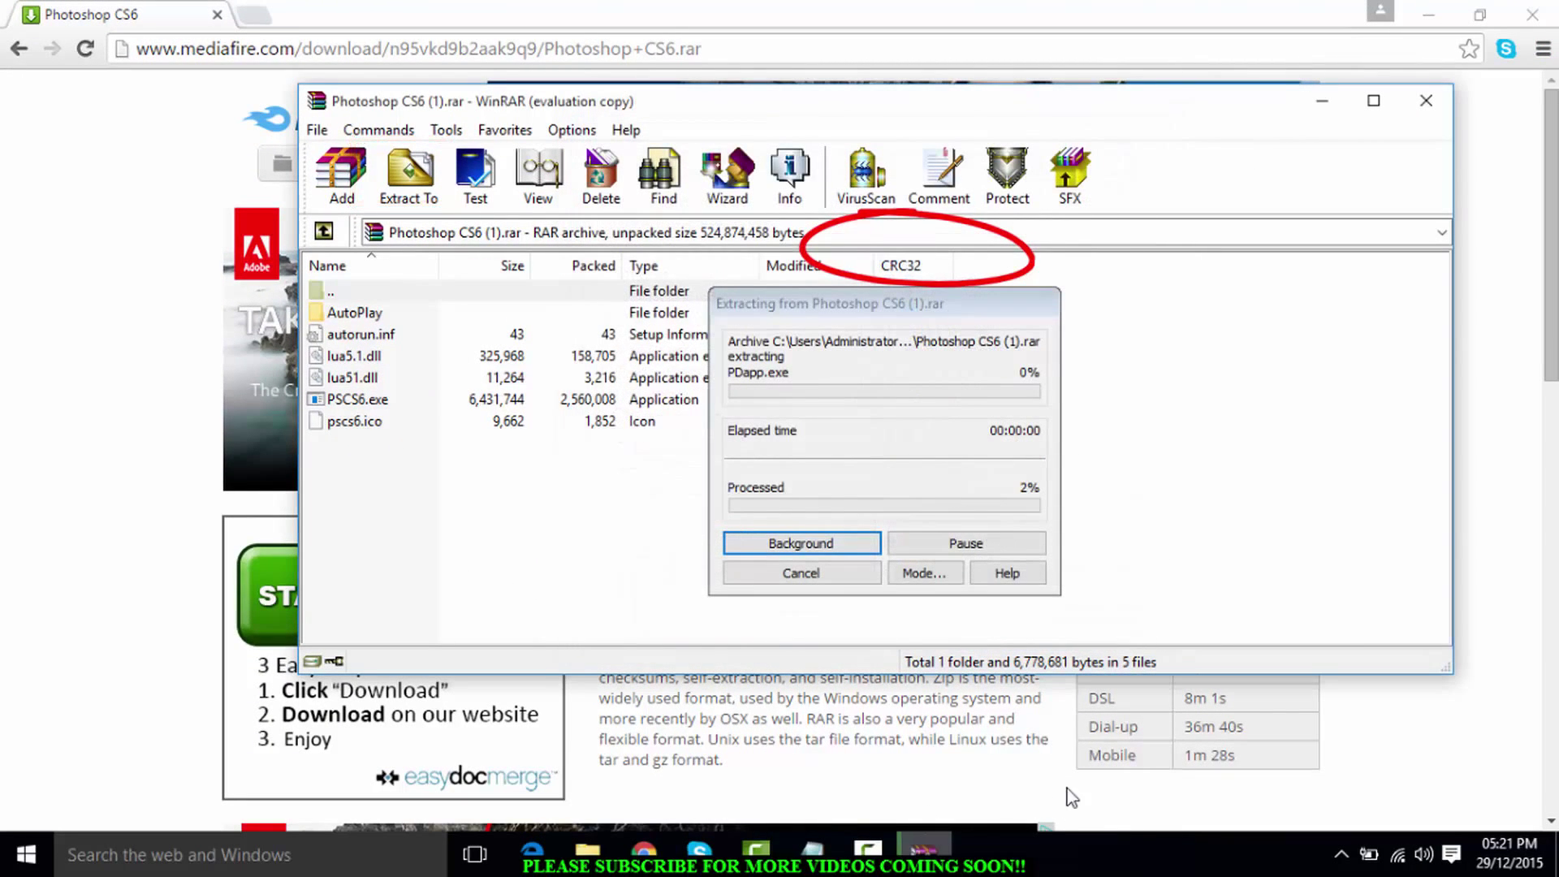
pyautogui.click(867, 849)
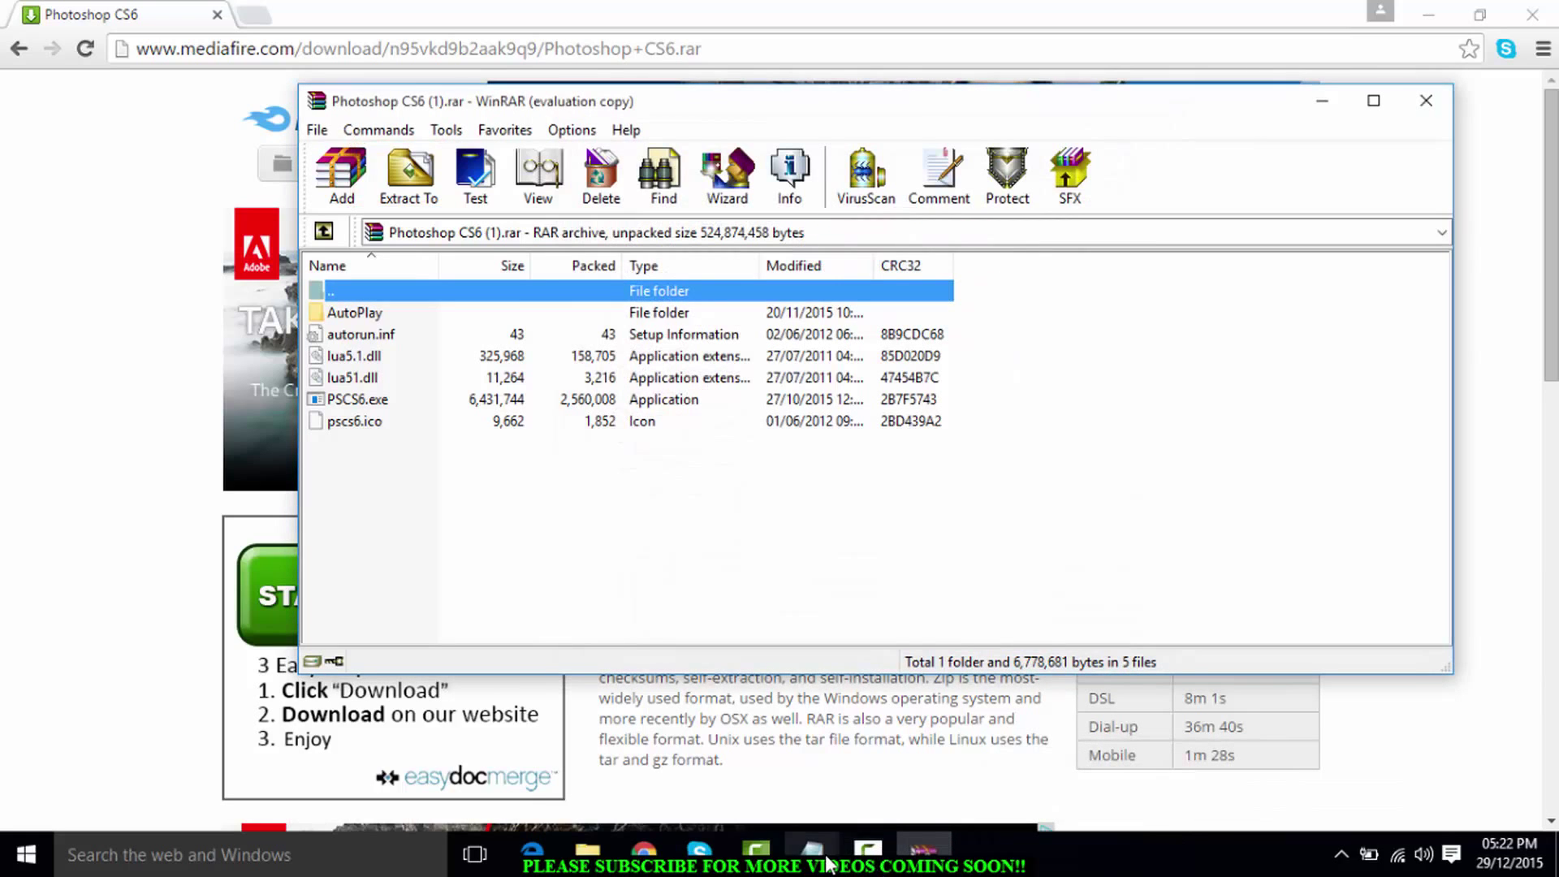
# Add the Notepad line "when that is done go to ur desktop" and show the desktop
pyautogui.moveTo(829, 859)
pyautogui.click(869, 777)
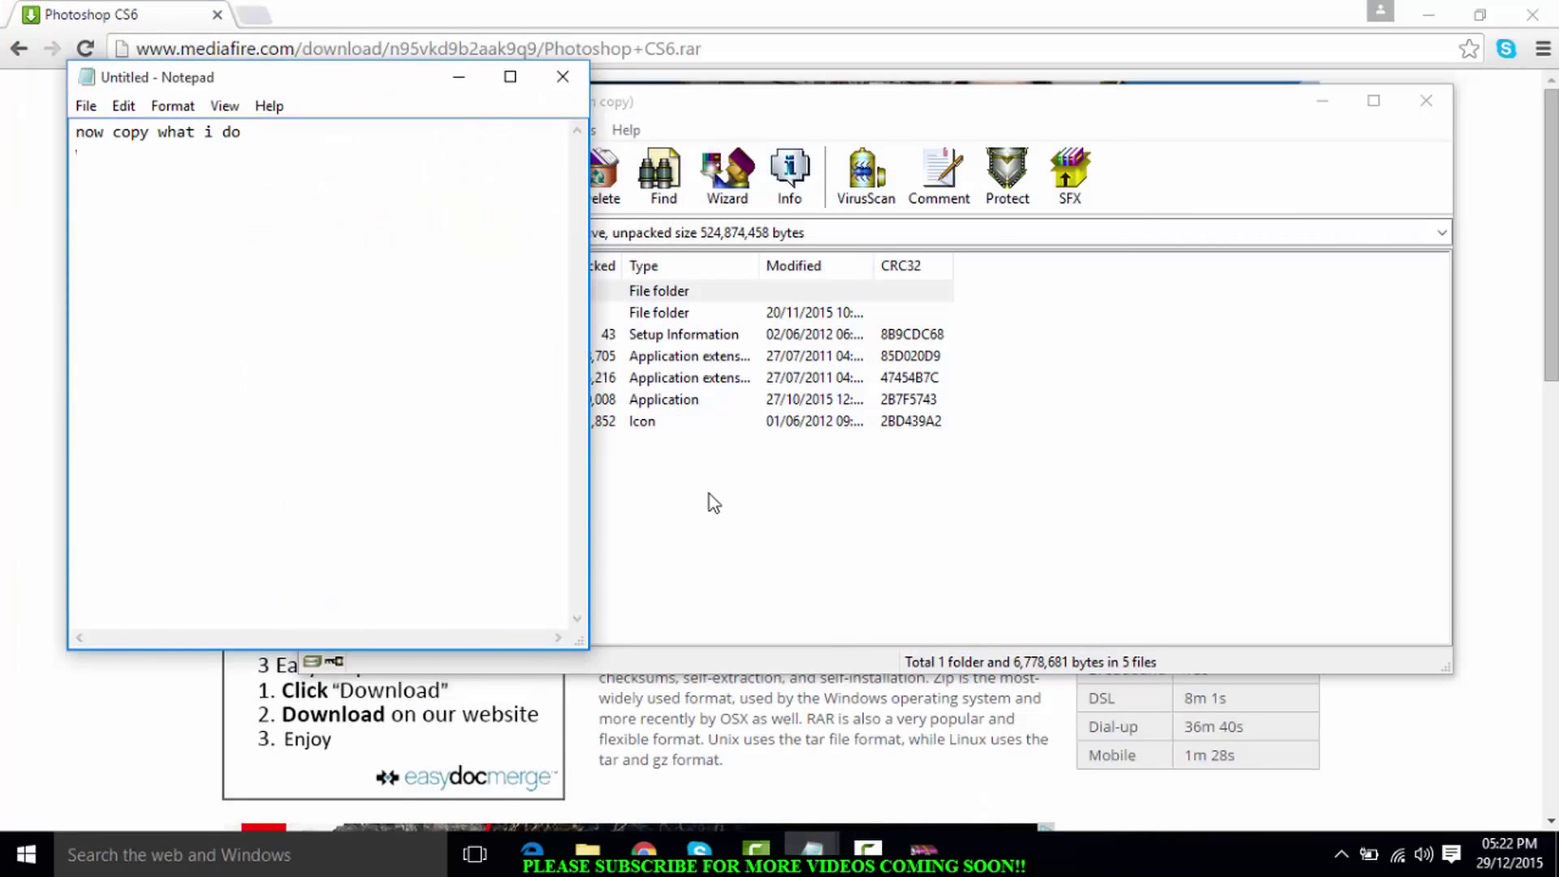
pyautogui.write('when that is done go to ur deskt')
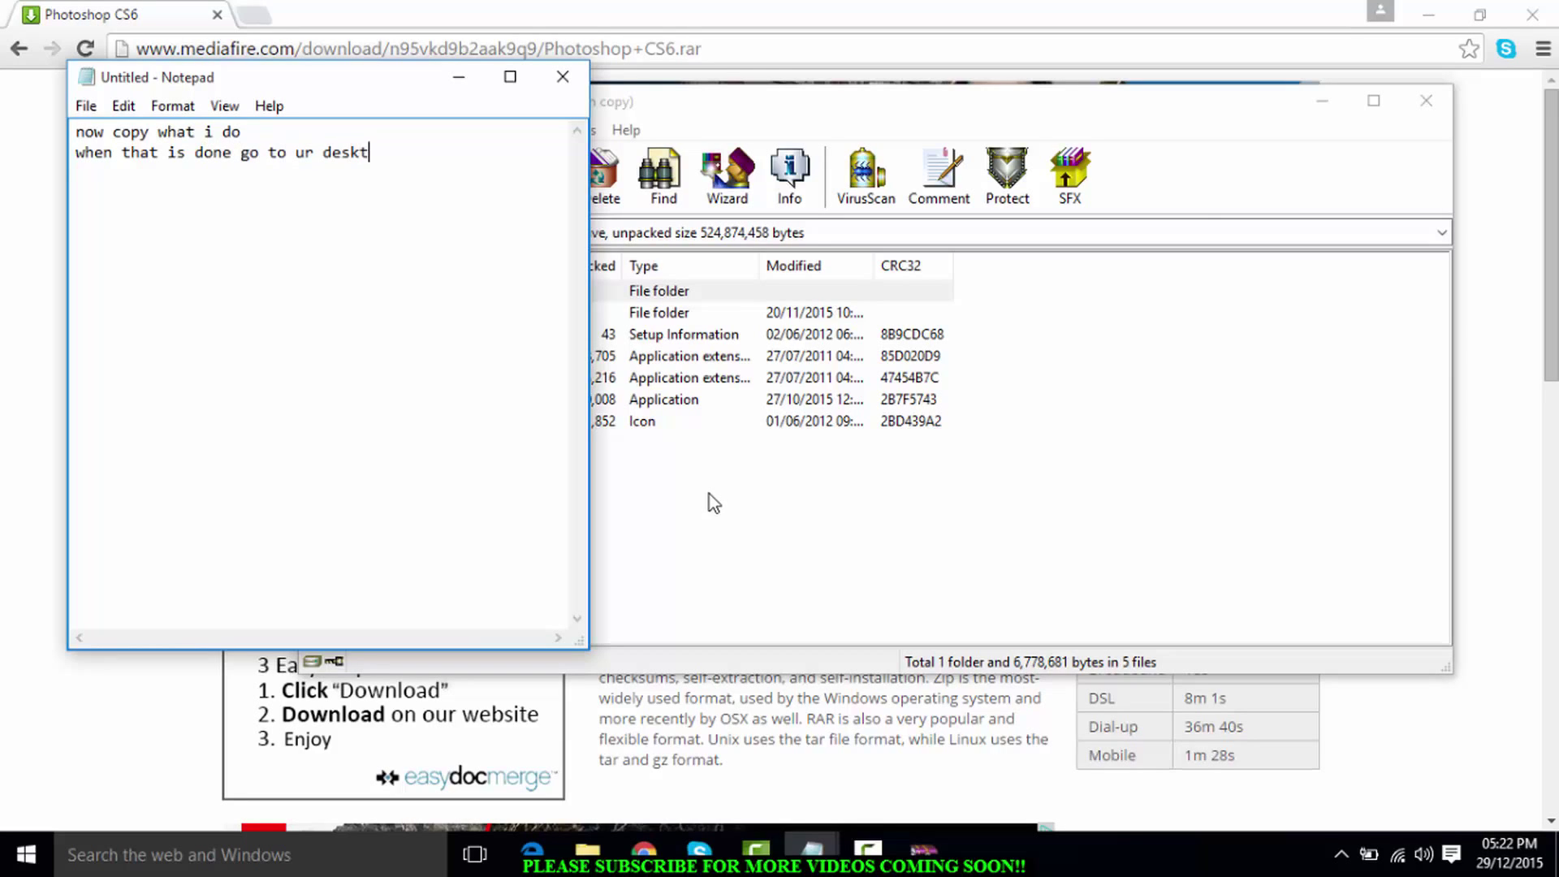
pyautogui.write('op')
pyautogui.click(1555, 853)
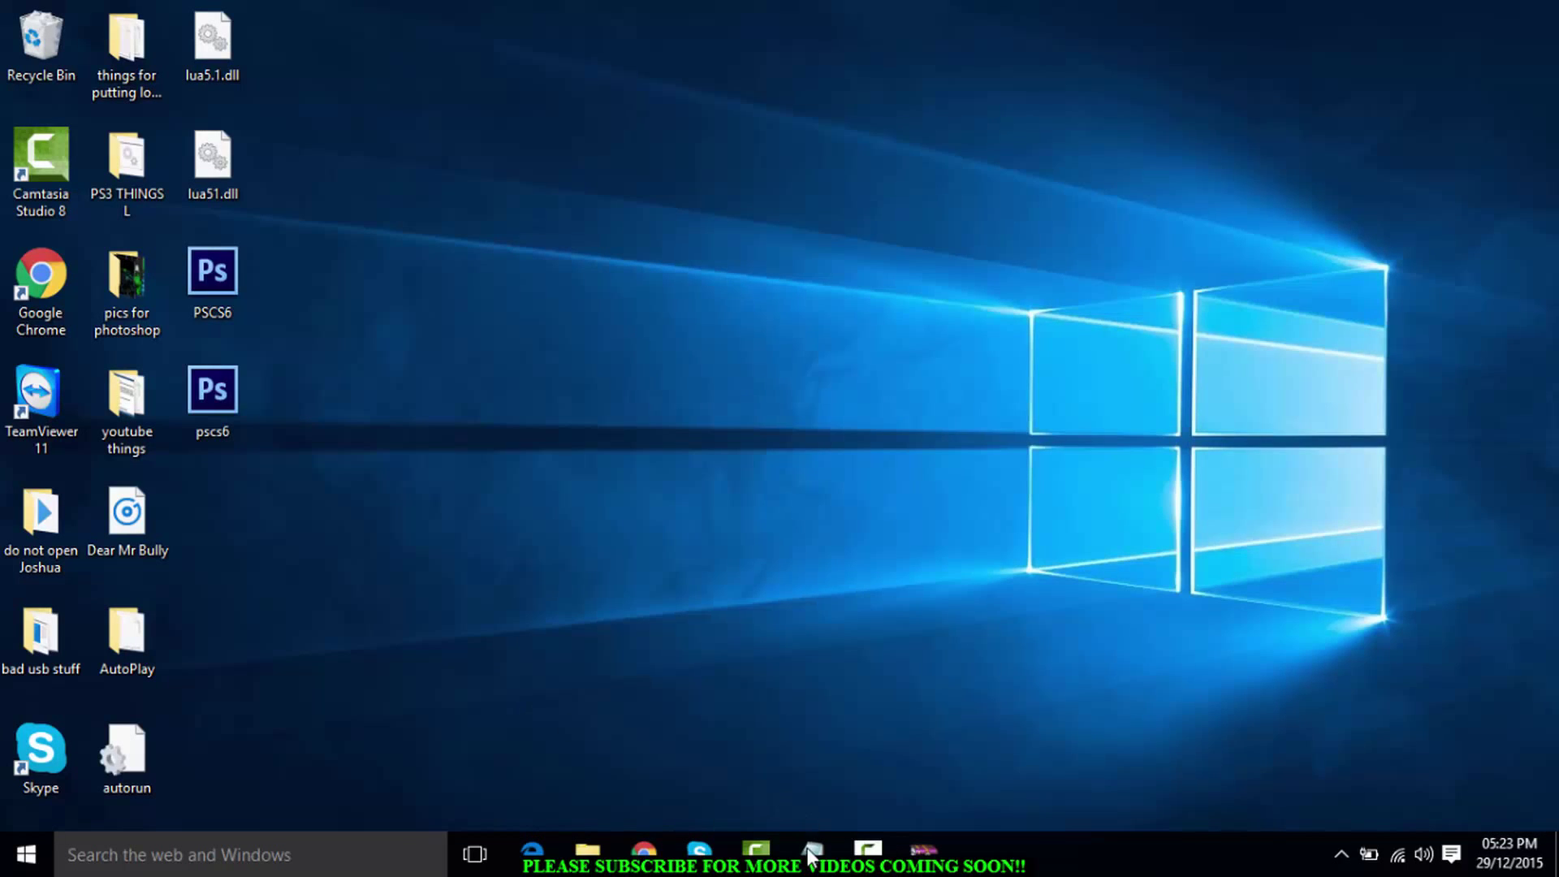
# Add the Notepad line "make a folder called photoshop cs6" and minimize Notepad
pyautogui.moveTo(809, 849)
pyautogui.click(861, 747)
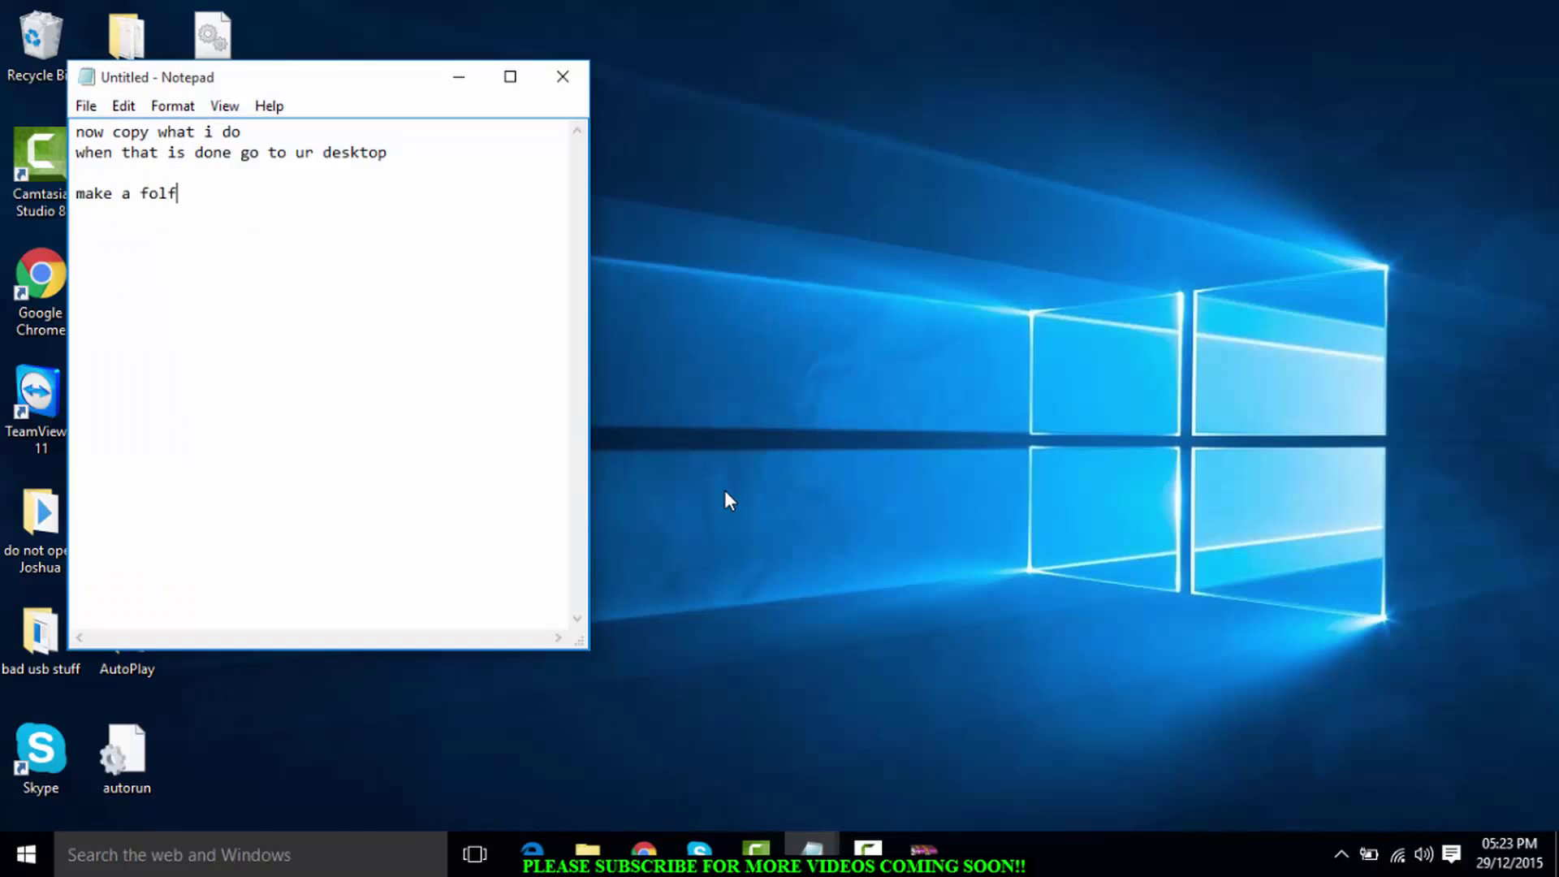
pyautogui.write('er a')
pyautogui.write('alled ')
pyautogui.write('photos')
pyautogui.write('hop cs6')
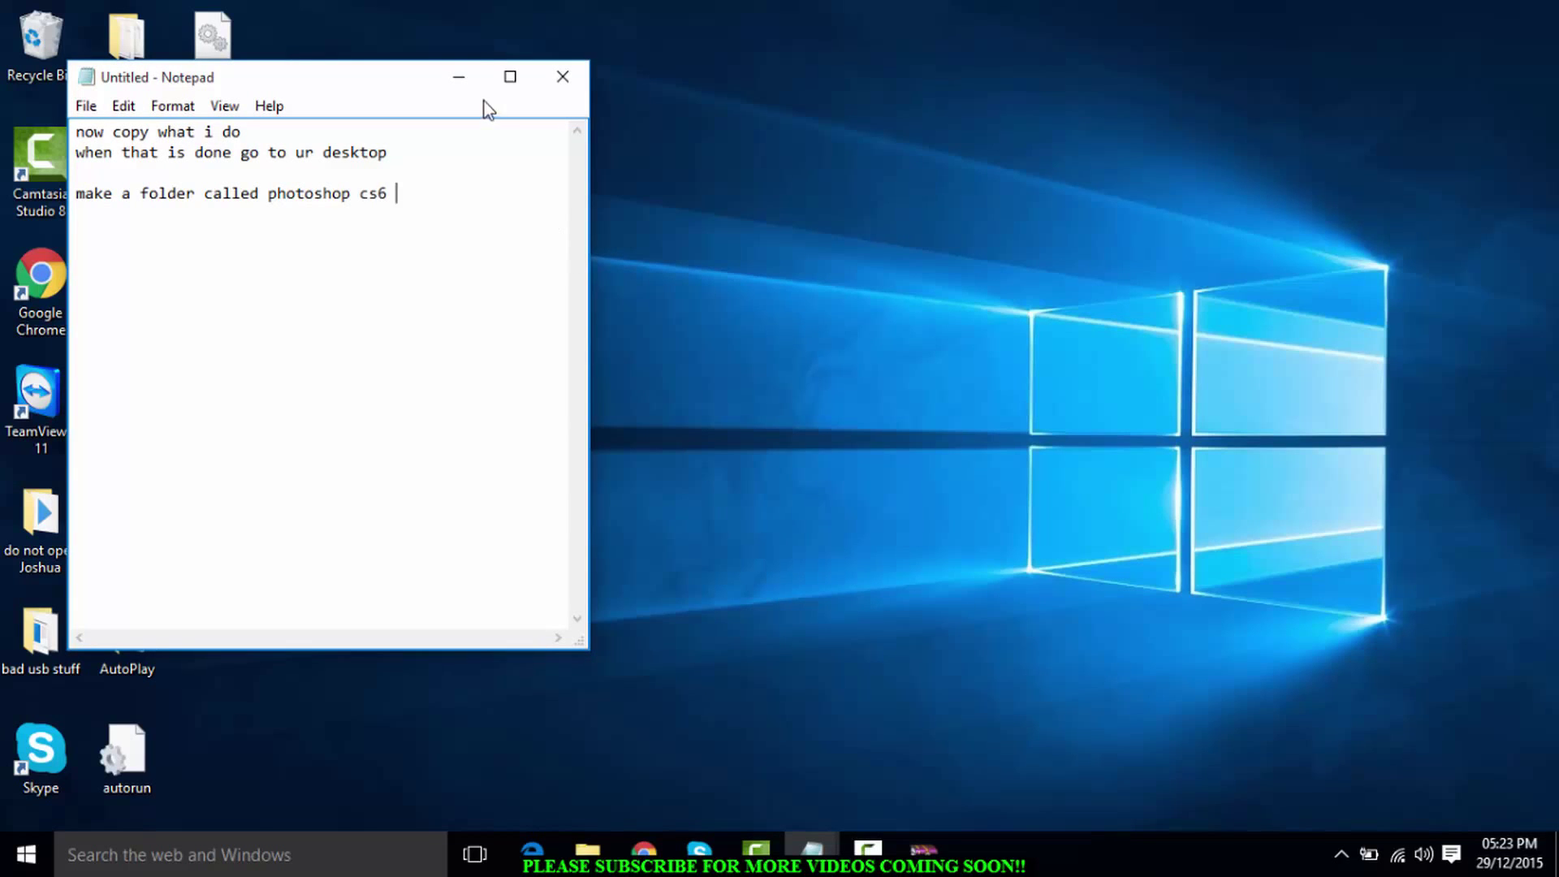
pyautogui.click(471, 78)
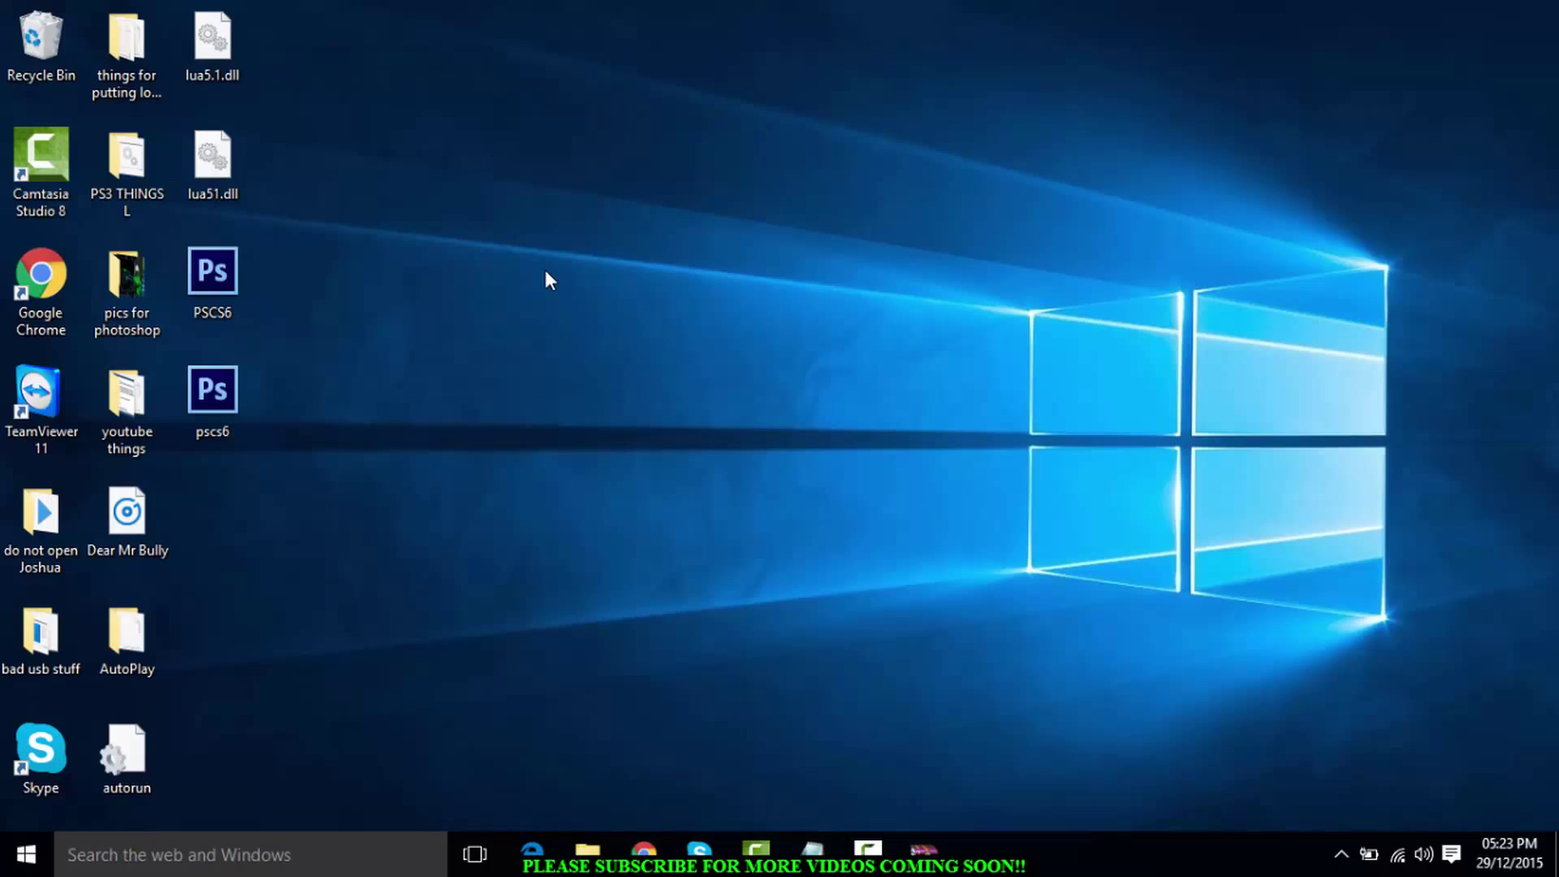
# Create a new desktop folder named "Photoshop CS6"
pyautogui.hotkey('ctrl', 'shift', 'n')
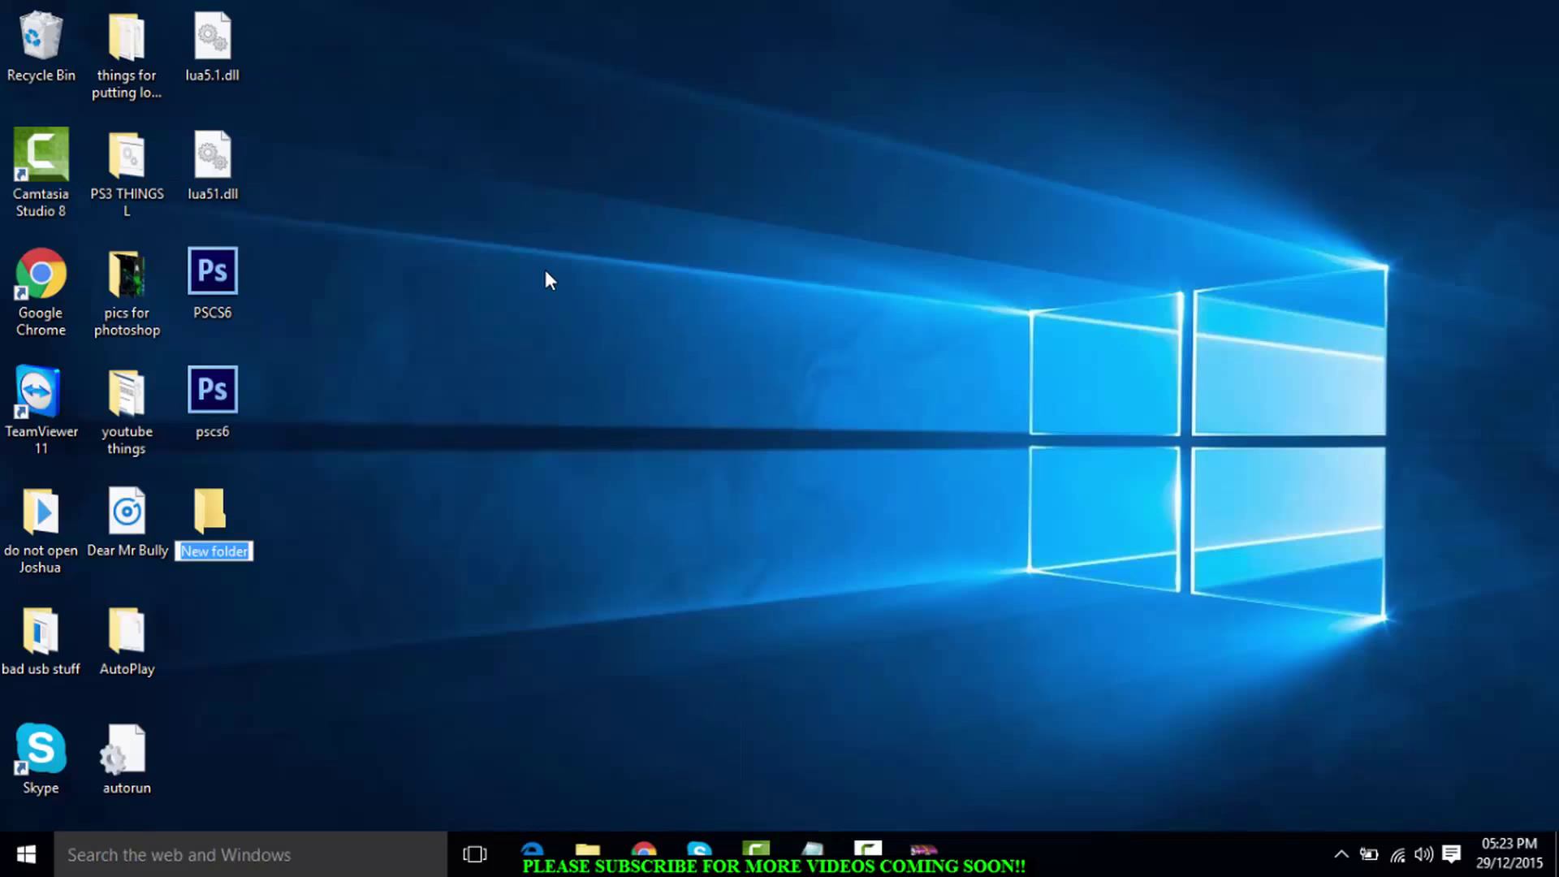
pyautogui.write('Photo')
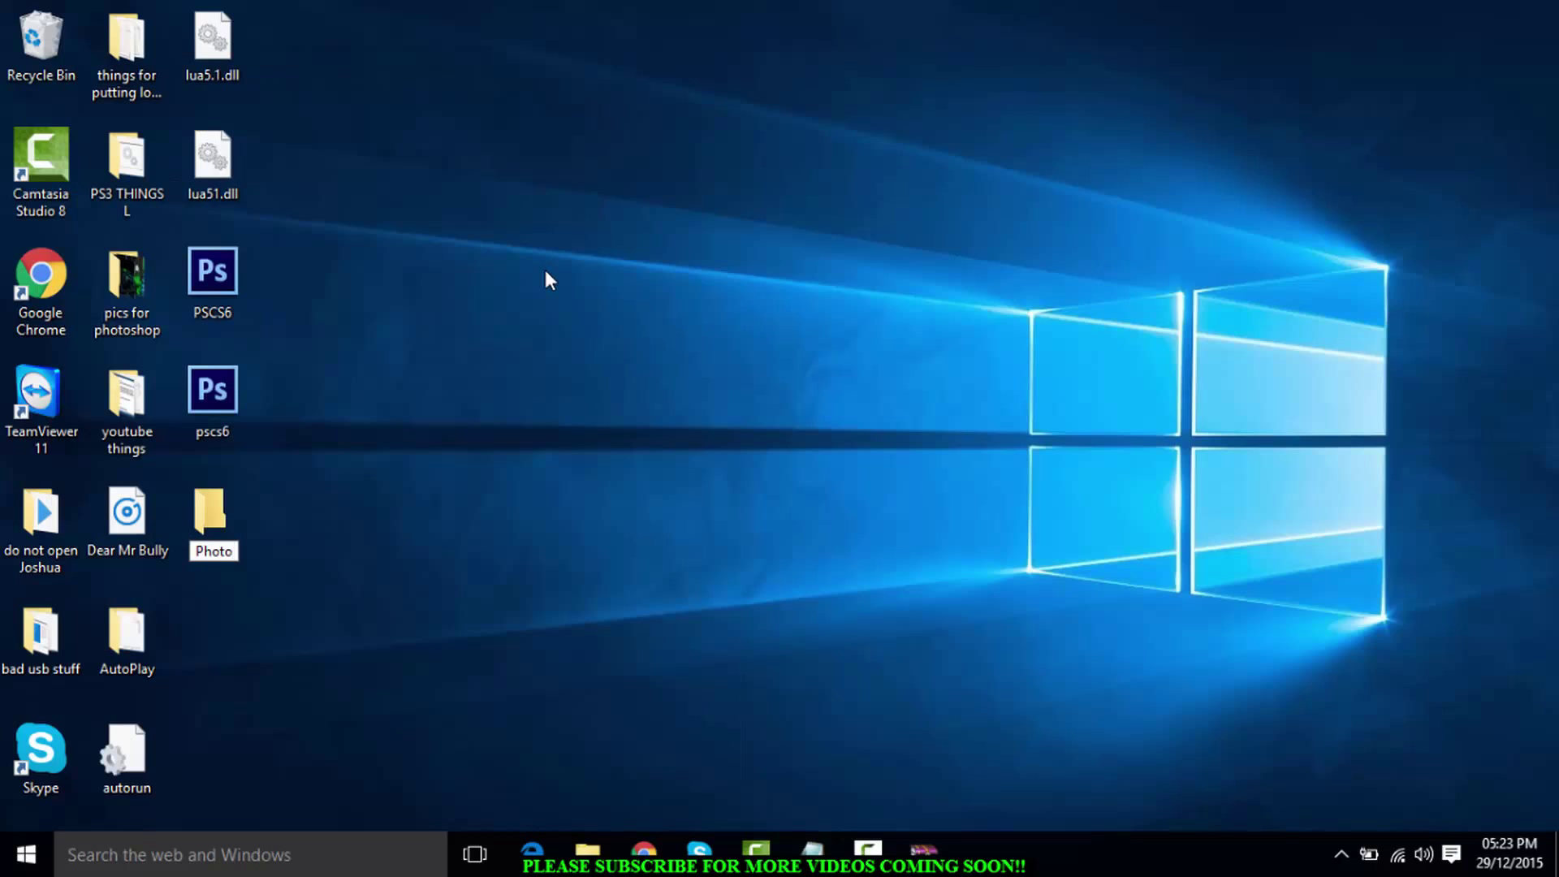
pyautogui.write('shop C')
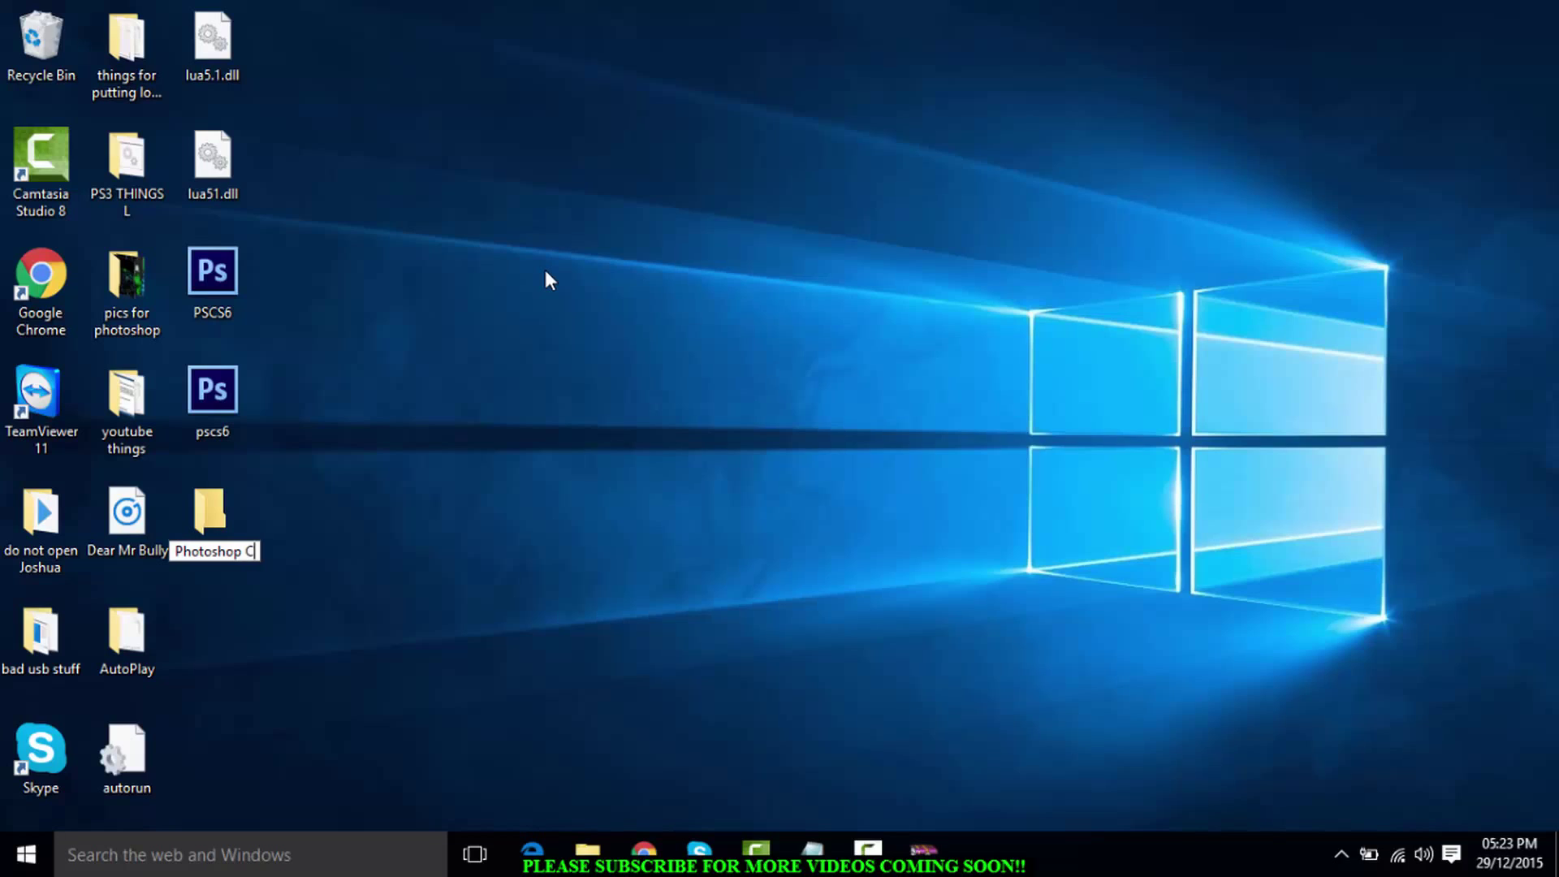
pyautogui.write('S6')
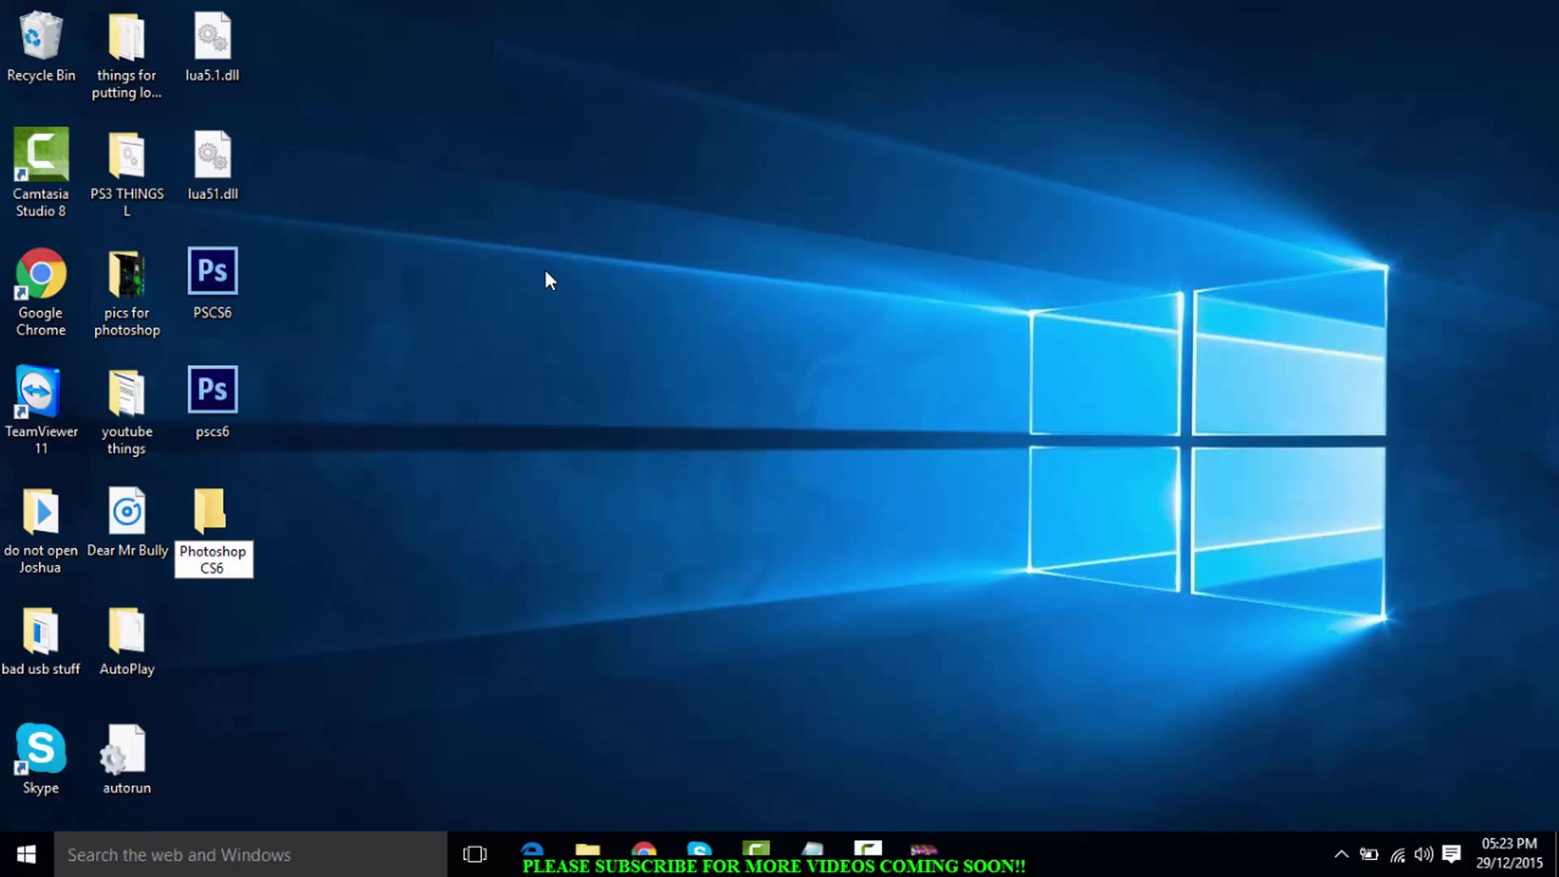
pyautogui.press('Return')
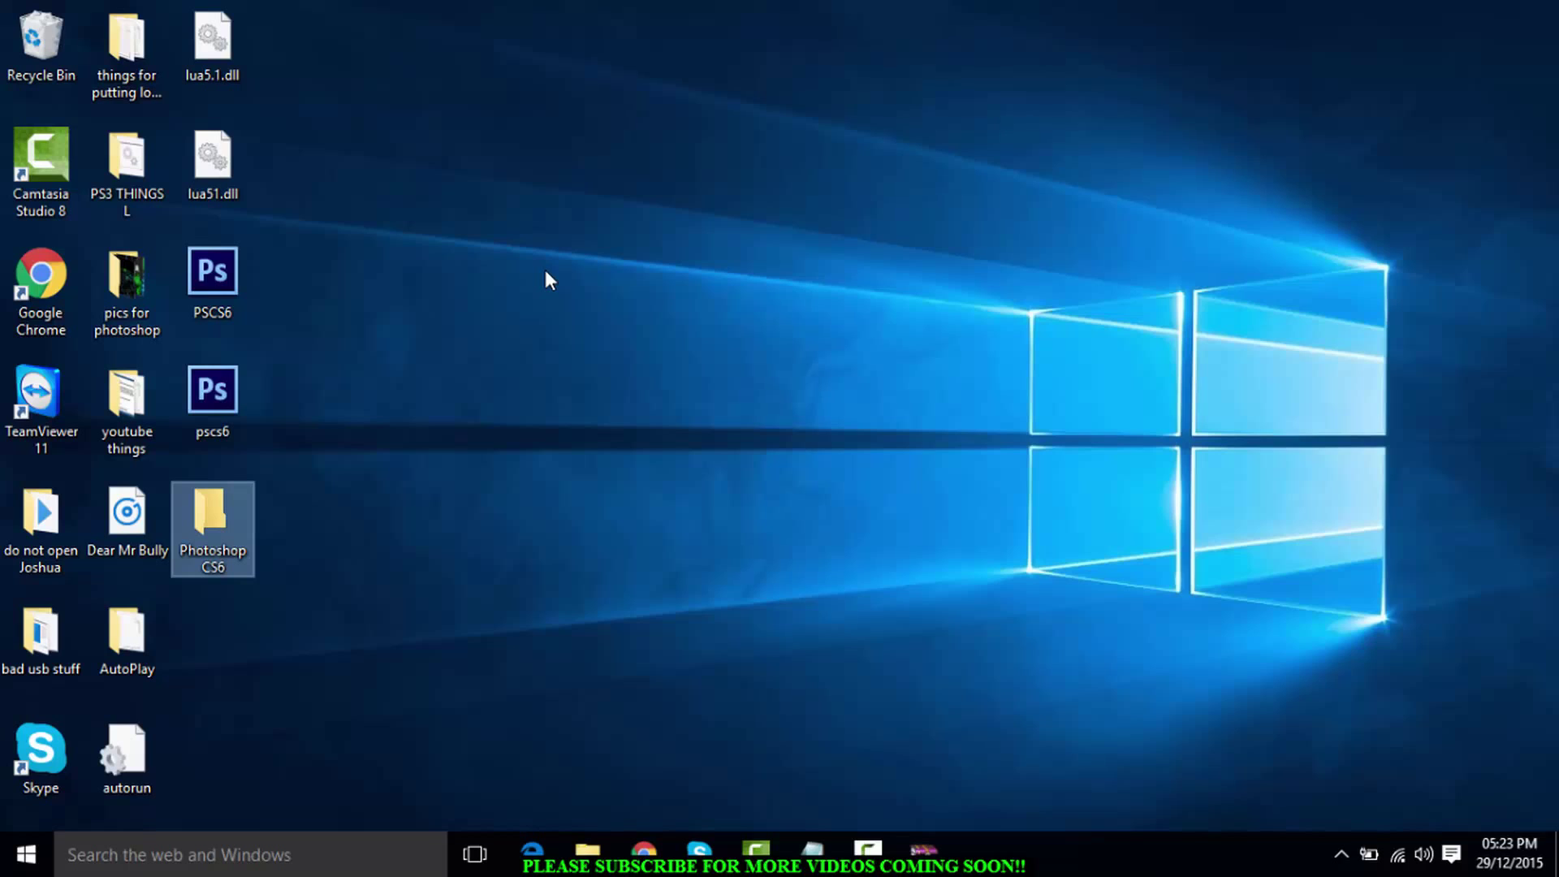
# Add the Notepad line "now put all of that into the folder" and minimize Notepad
pyautogui.moveTo(812, 851)
pyautogui.click(863, 792)
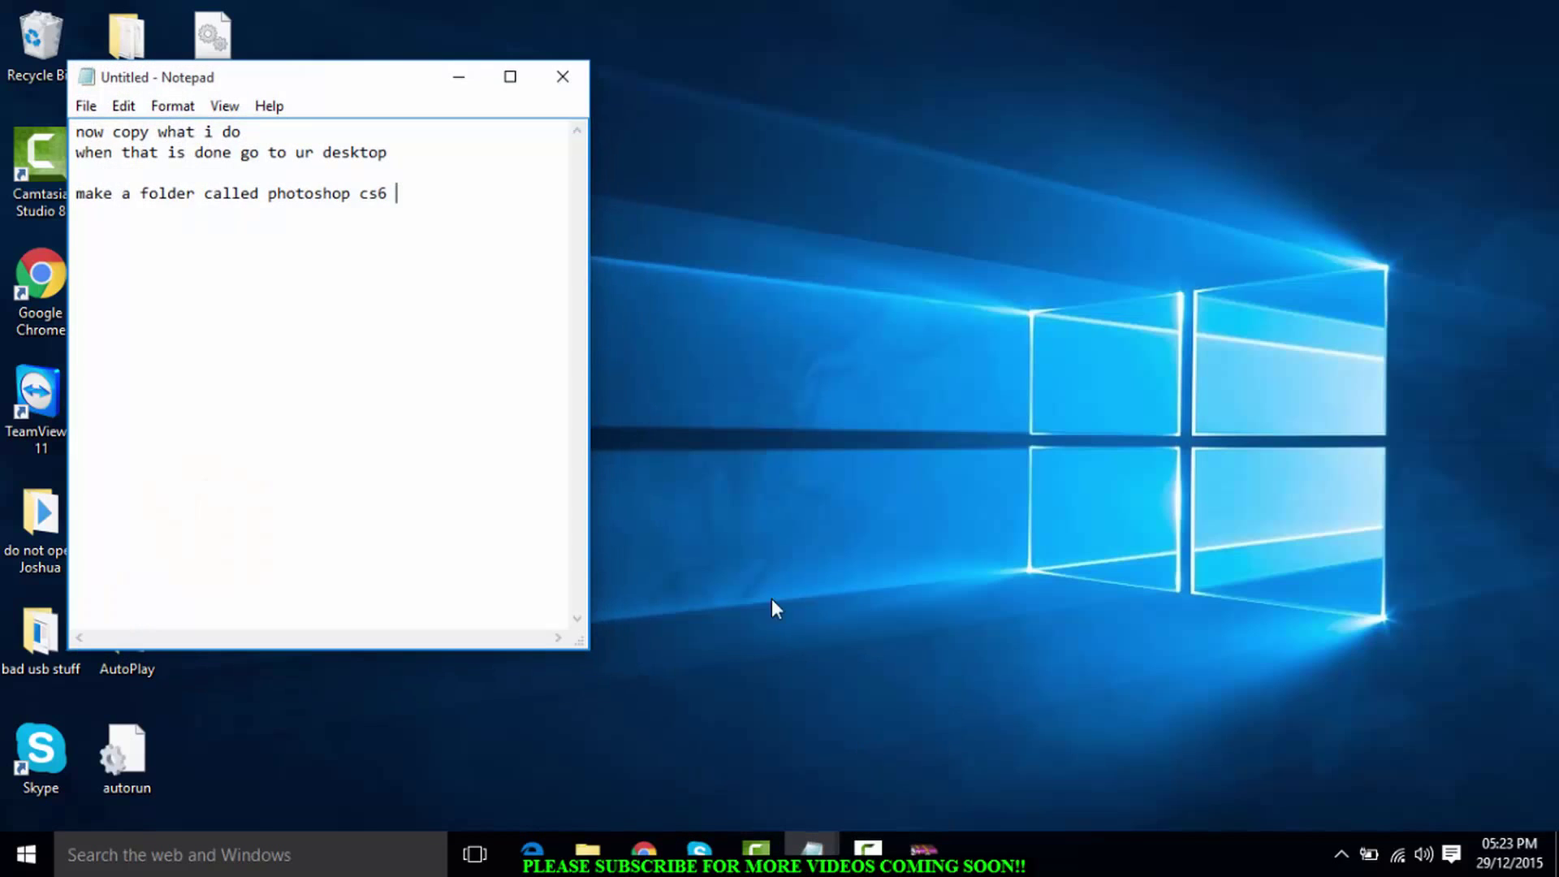
pyautogui.write('now put all of that into the folder')
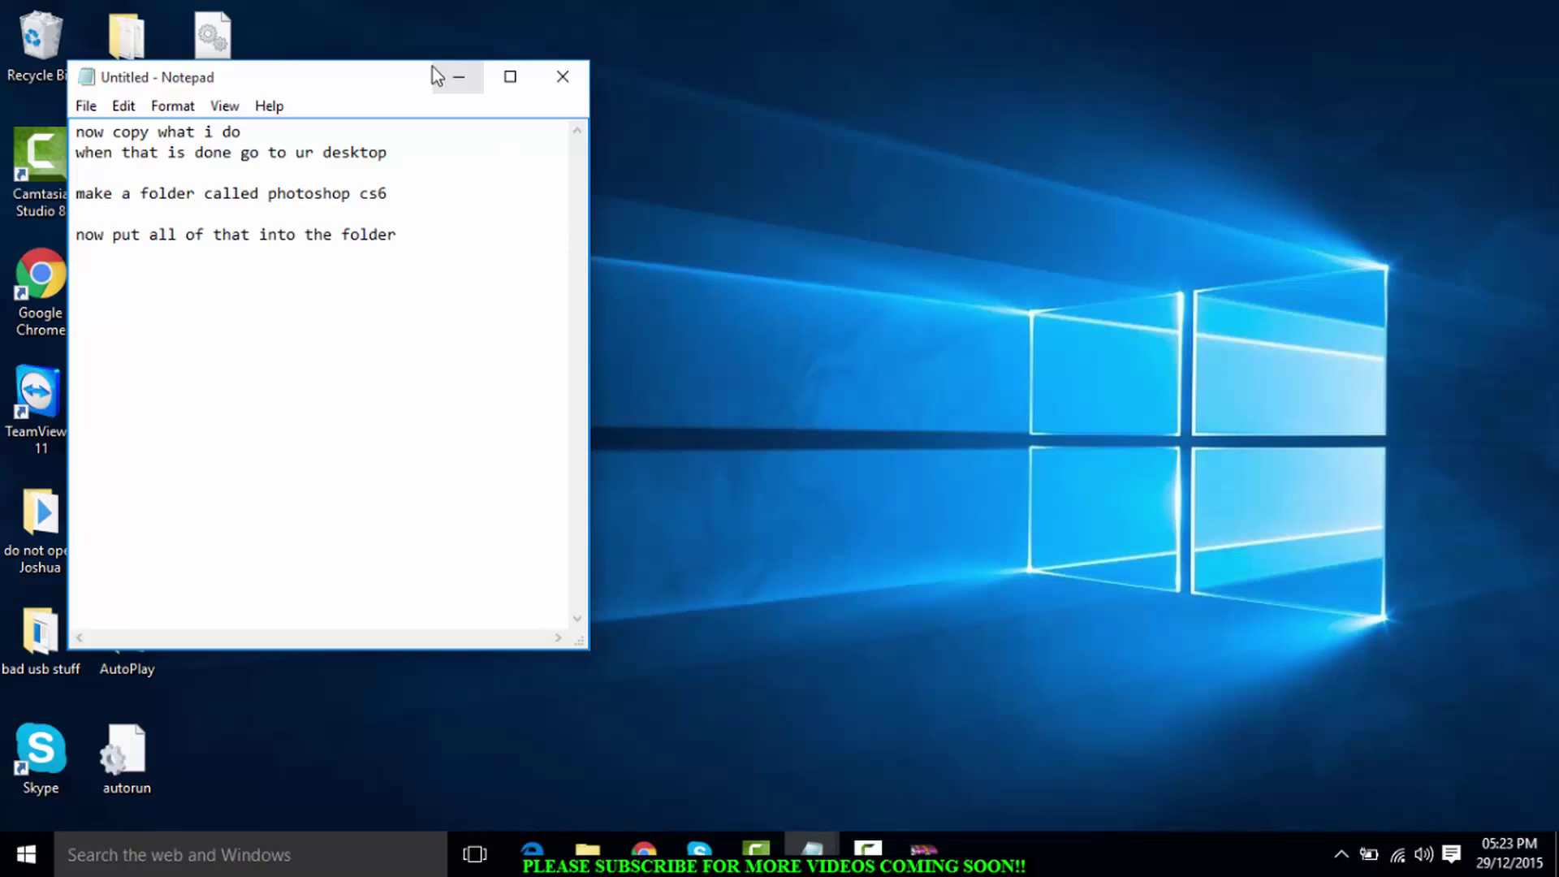
pyautogui.click(456, 77)
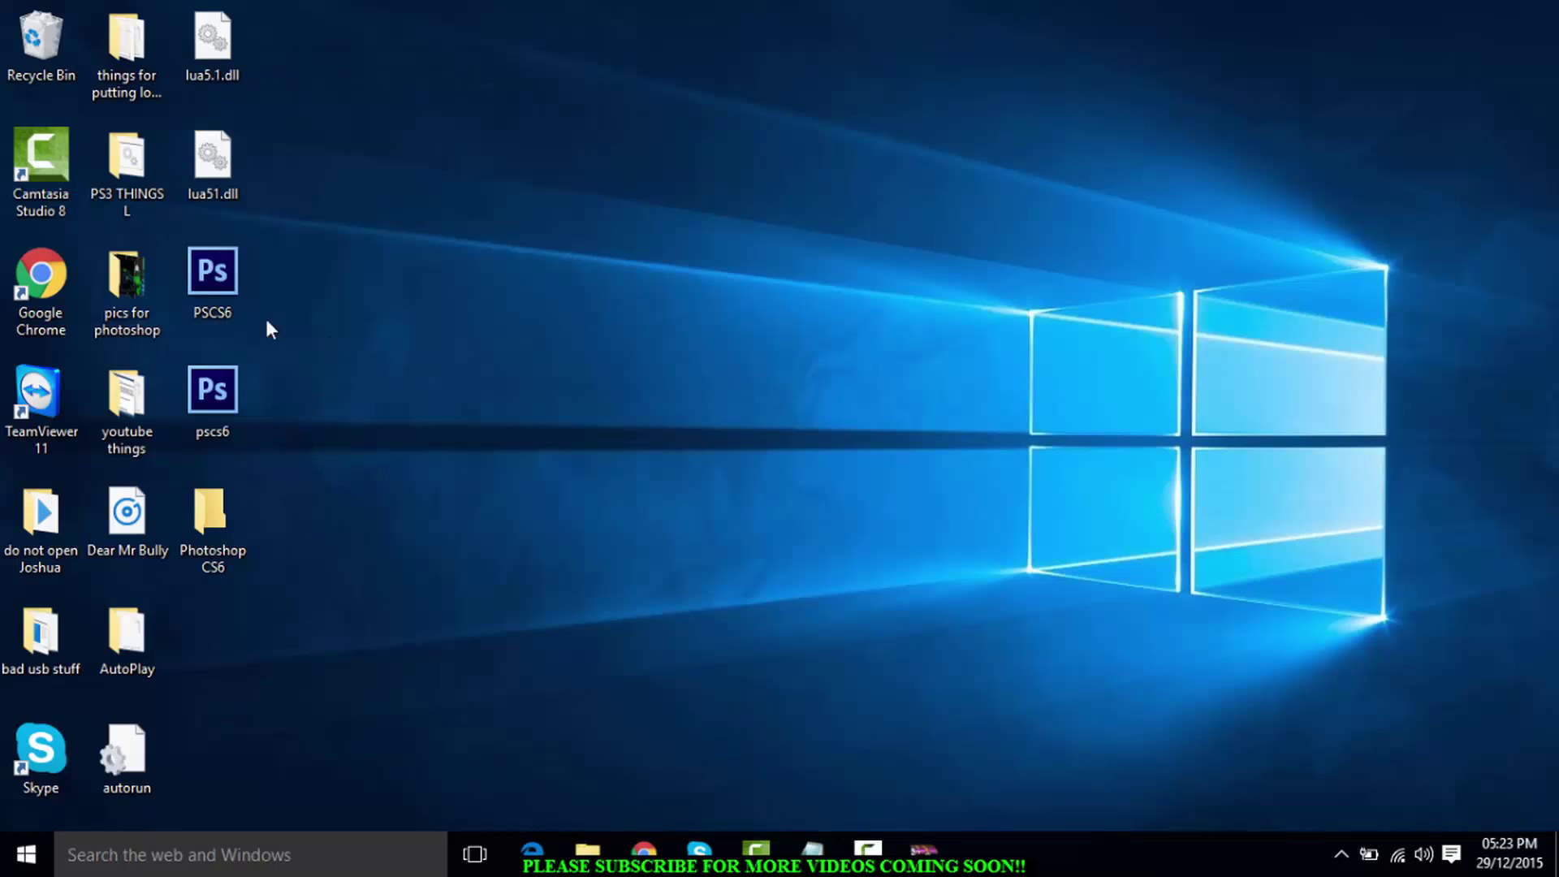
# Move the extracted AutoPlay, autorun, lua and PSCS6 files from the desktop into the Photoshop CS6 folder and open it
pyautogui.moveTo(324, 407); pyautogui.dragTo(209, 33)
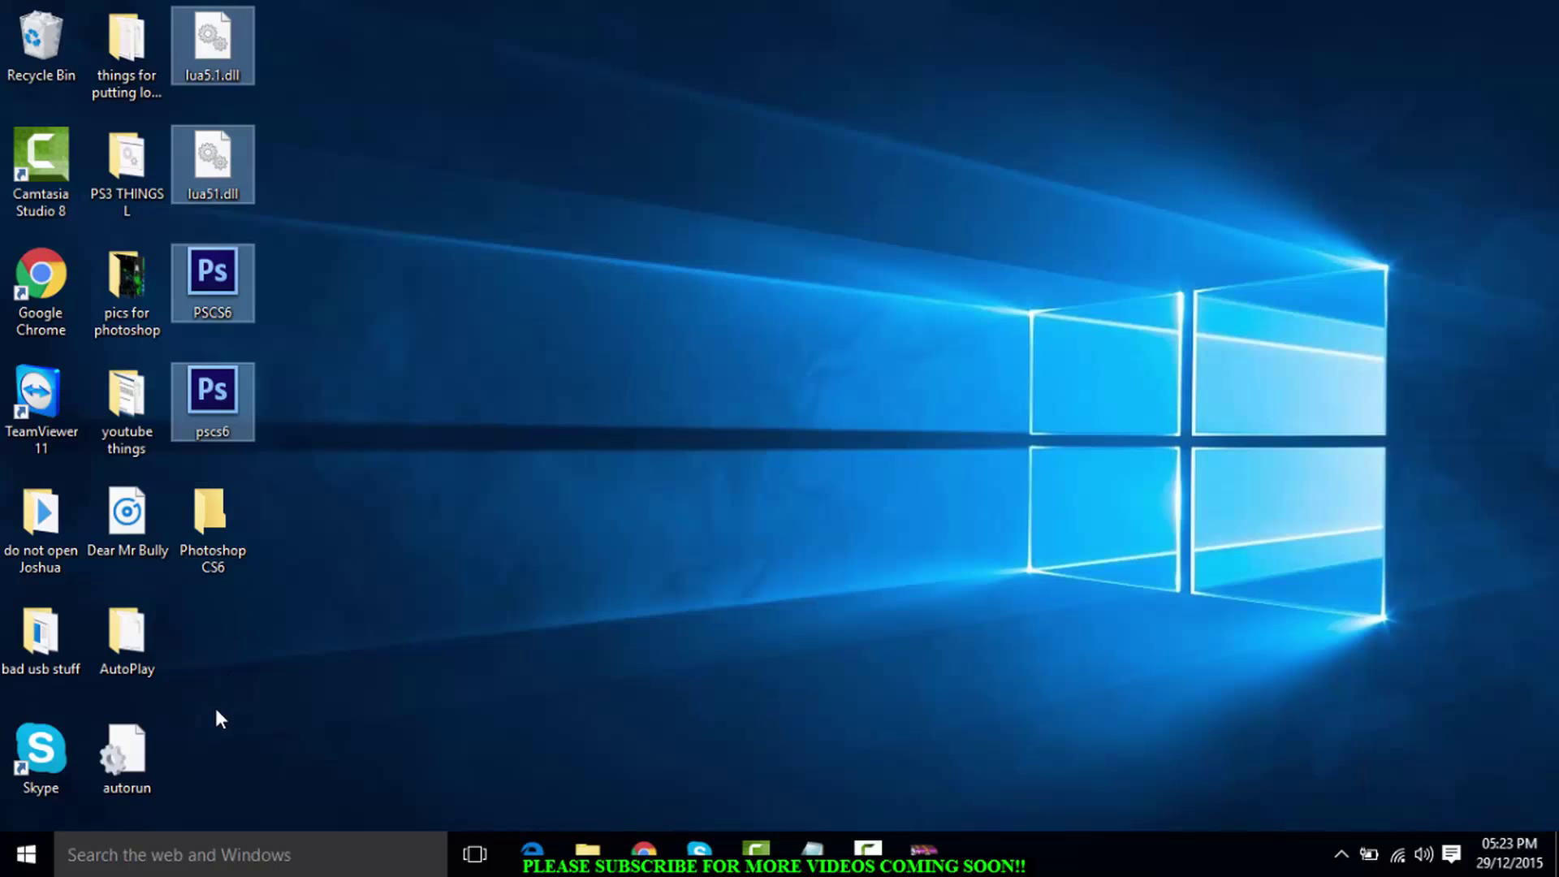
pyautogui.moveTo(216, 728); pyautogui.dragTo(219, 556)
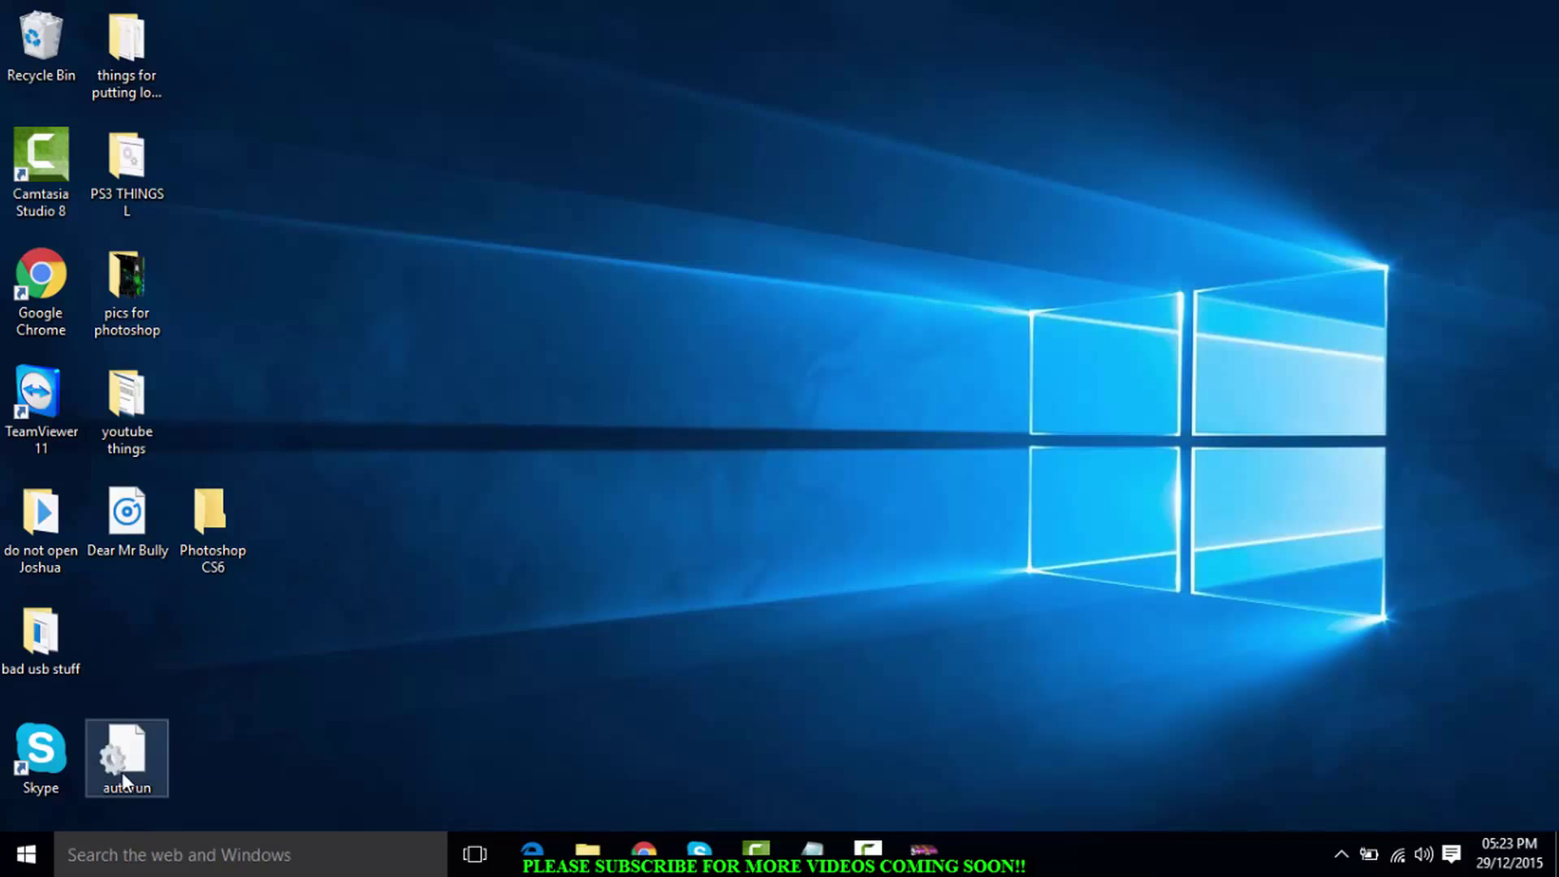
pyautogui.moveTo(143, 739); pyautogui.dragTo(136, 630)
pyautogui.doubleClick(133, 654)
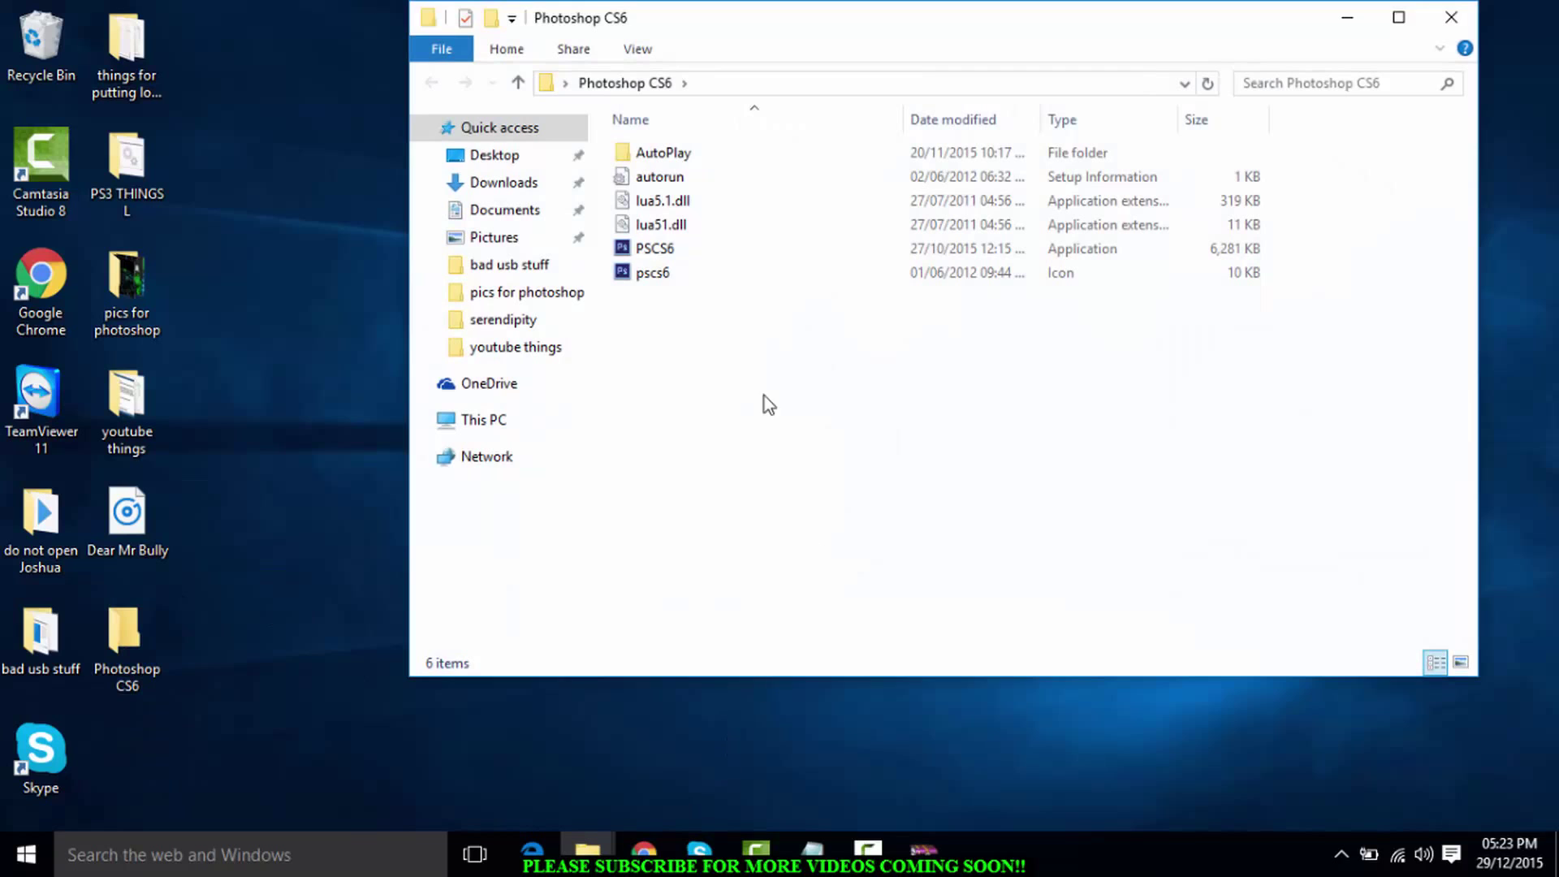
# Add the Notepad line "ignore the bottom one and use the top one that is in caps"
pyautogui.click(810, 861)
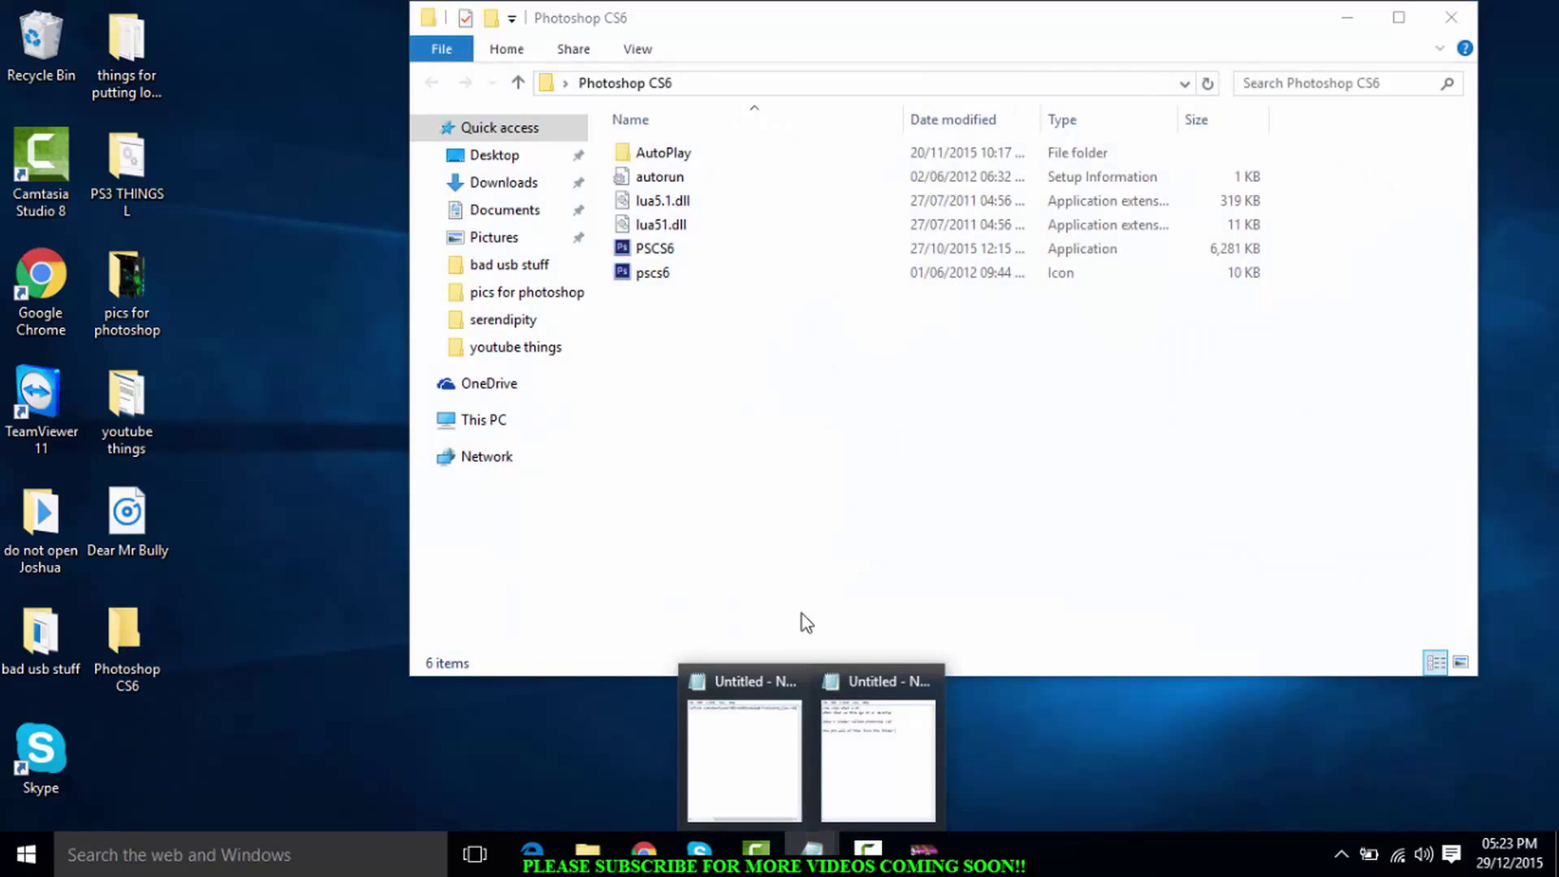
pyautogui.click(877, 706)
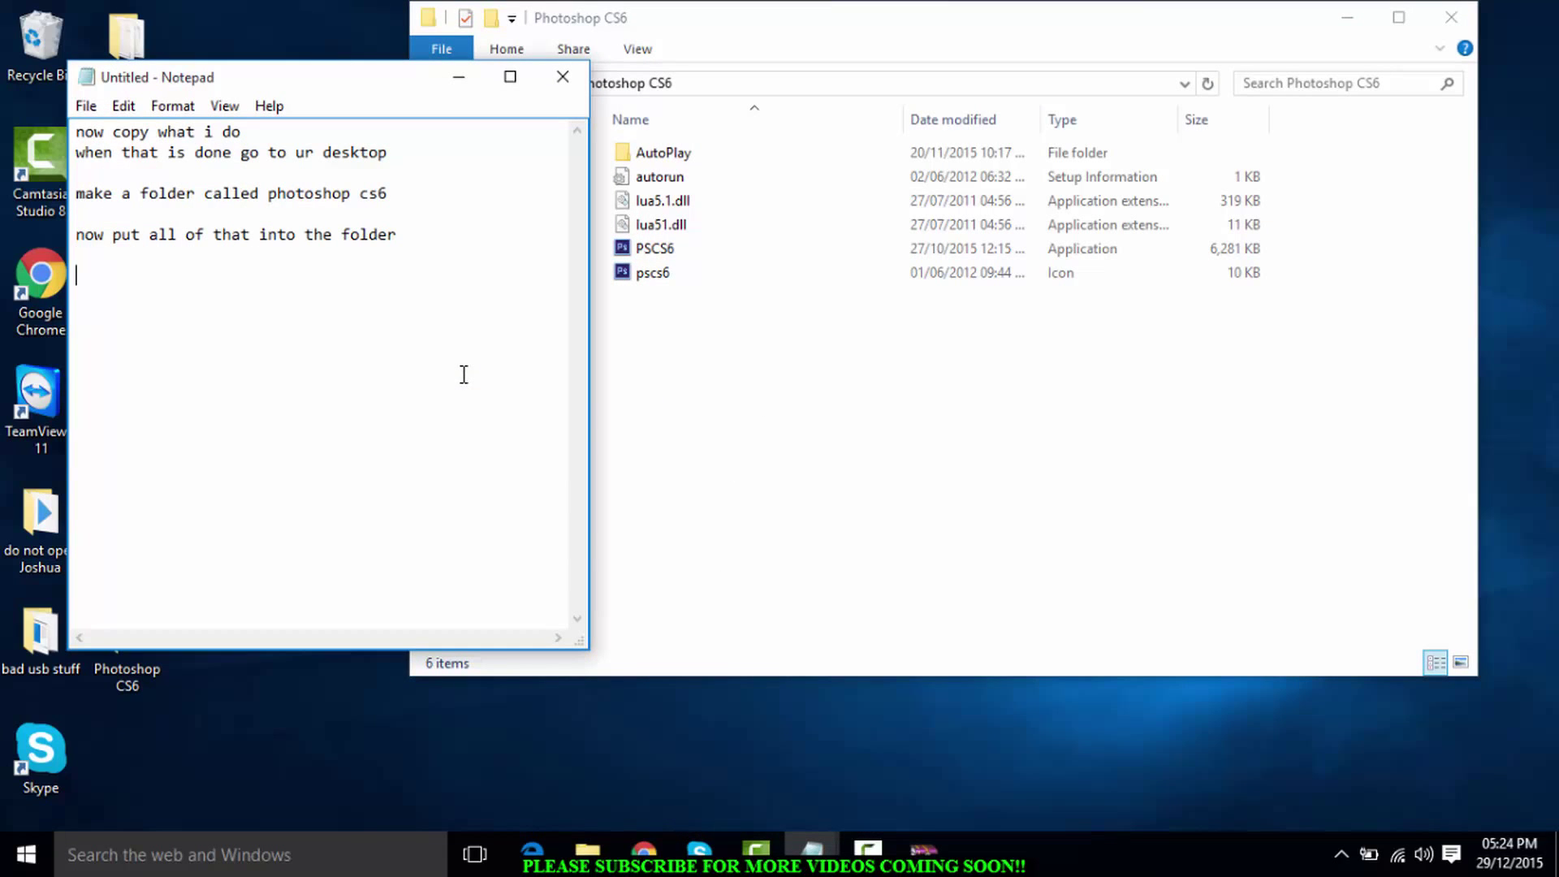
pyautogui.write('ignore the bottom one ')
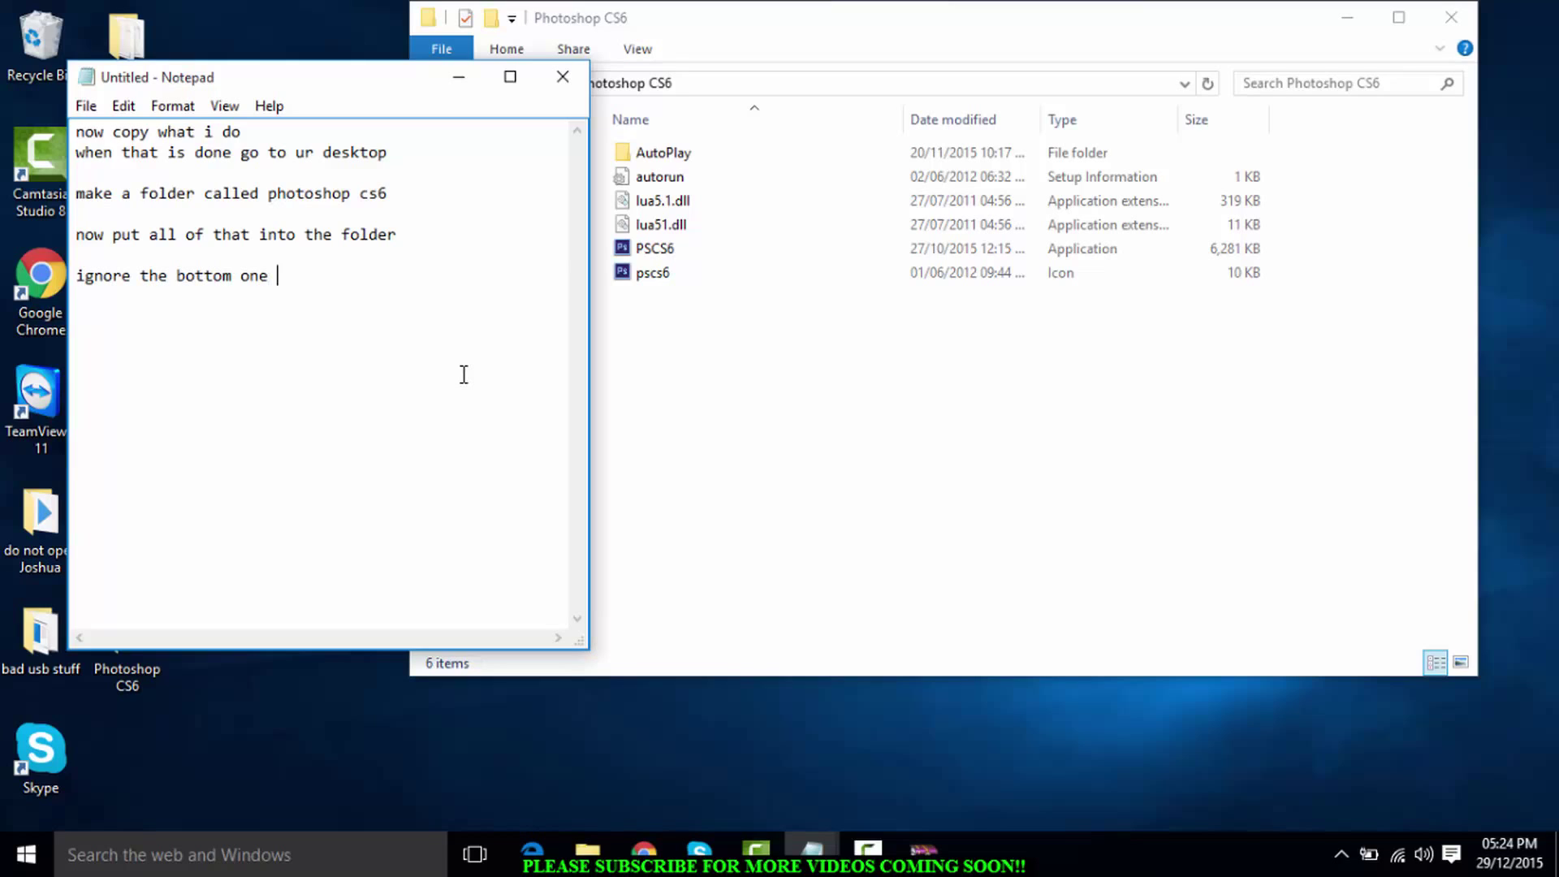
pyautogui.write('b')
pyautogui.press('BackSpace')
pyautogui.write('and use the top one')
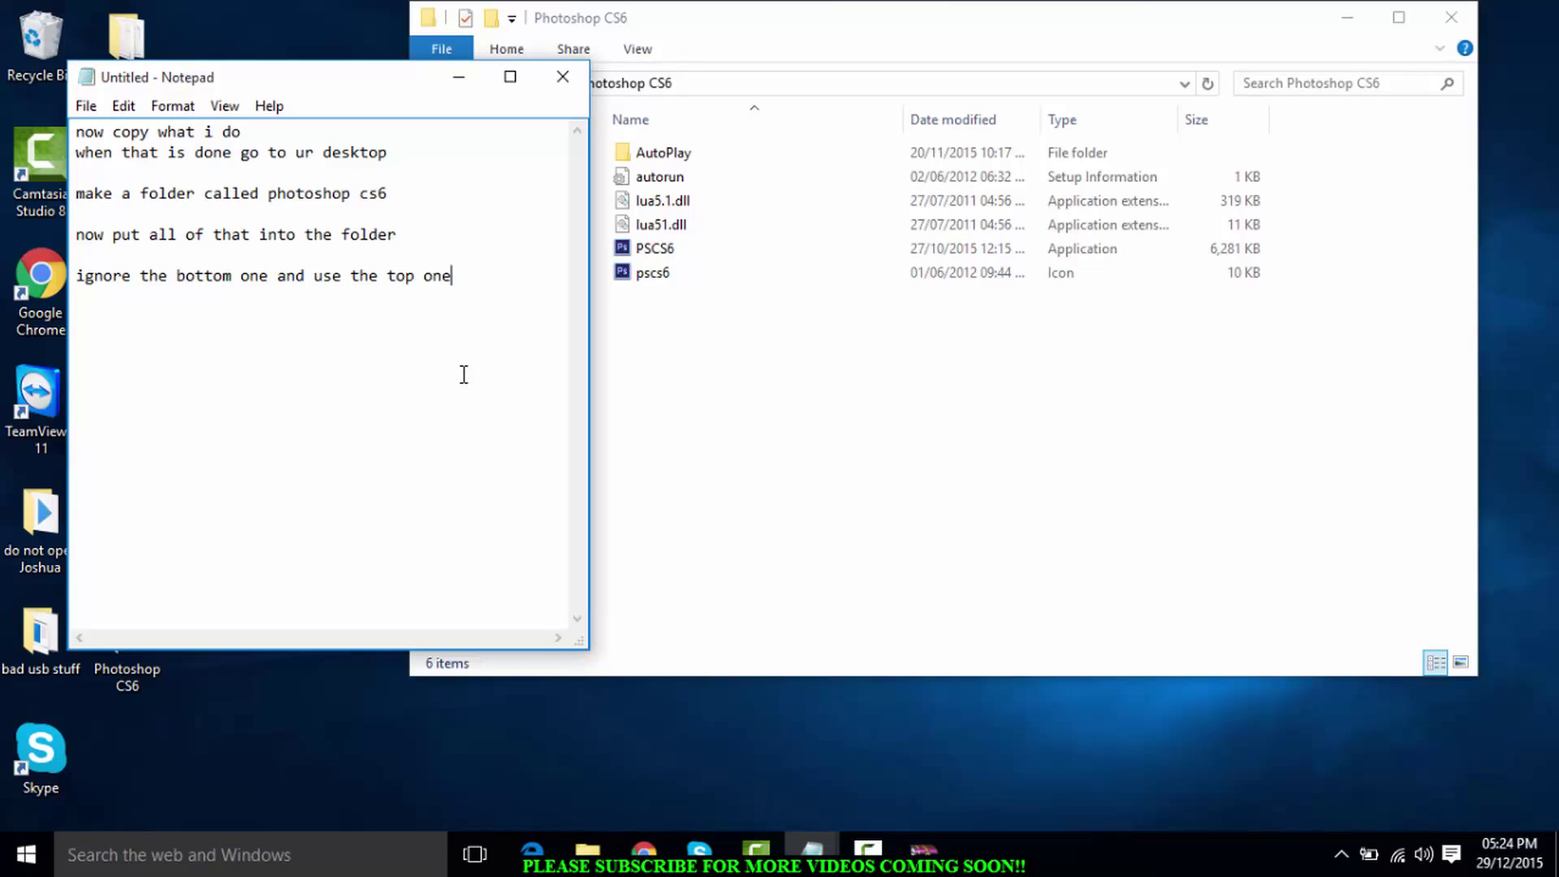
pyautogui.write(' that is in caps')
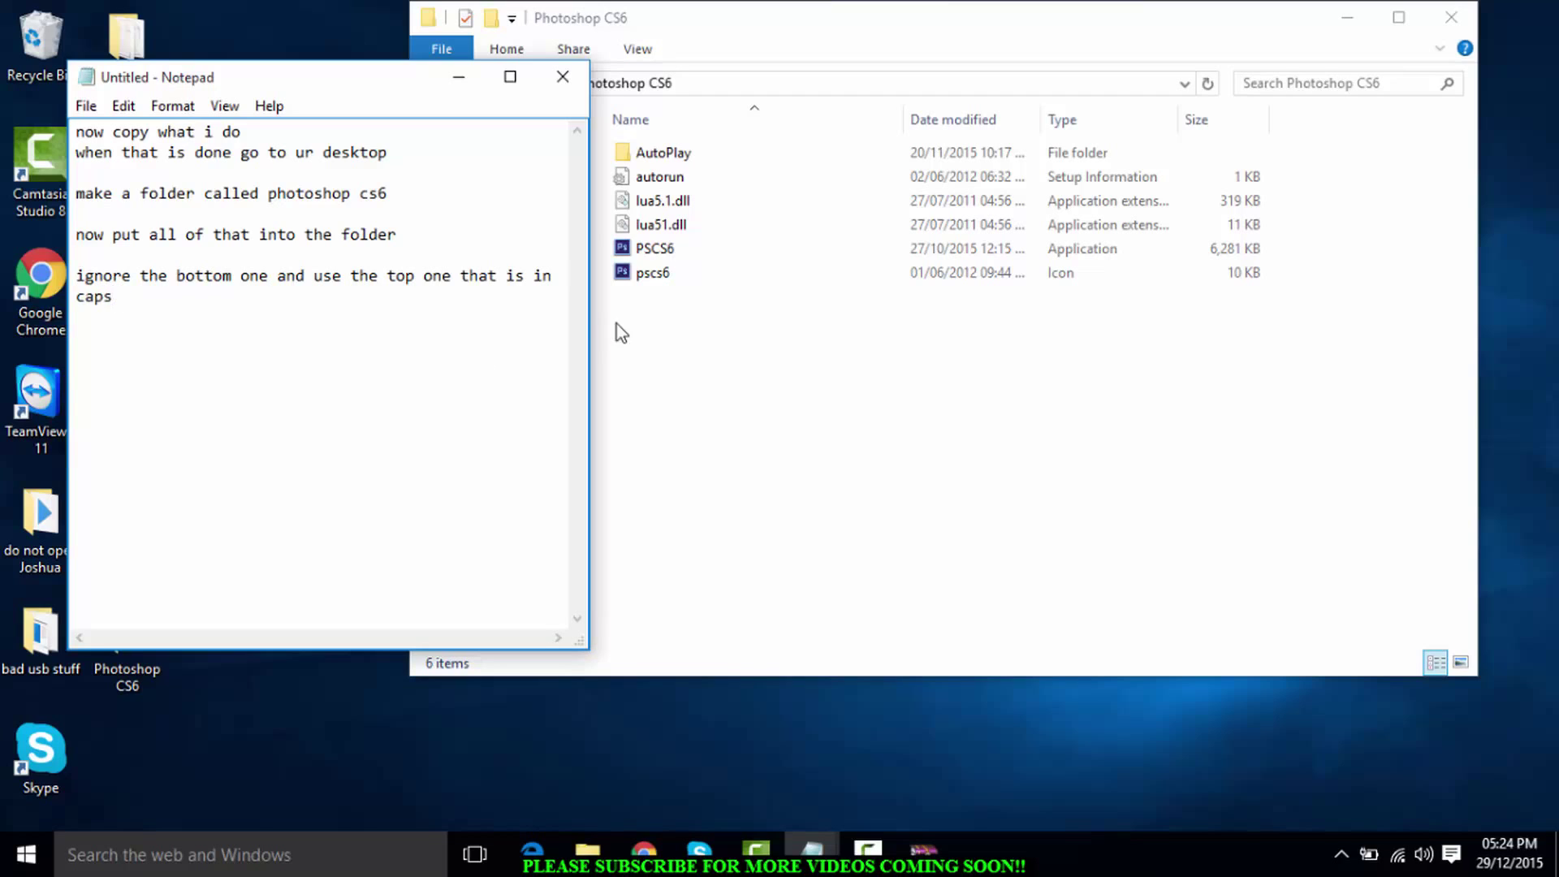
# Launch the PSCS6 application and add the Notepad line "choose the one that suites u best for me it is this one"
pyautogui.click(710, 250)
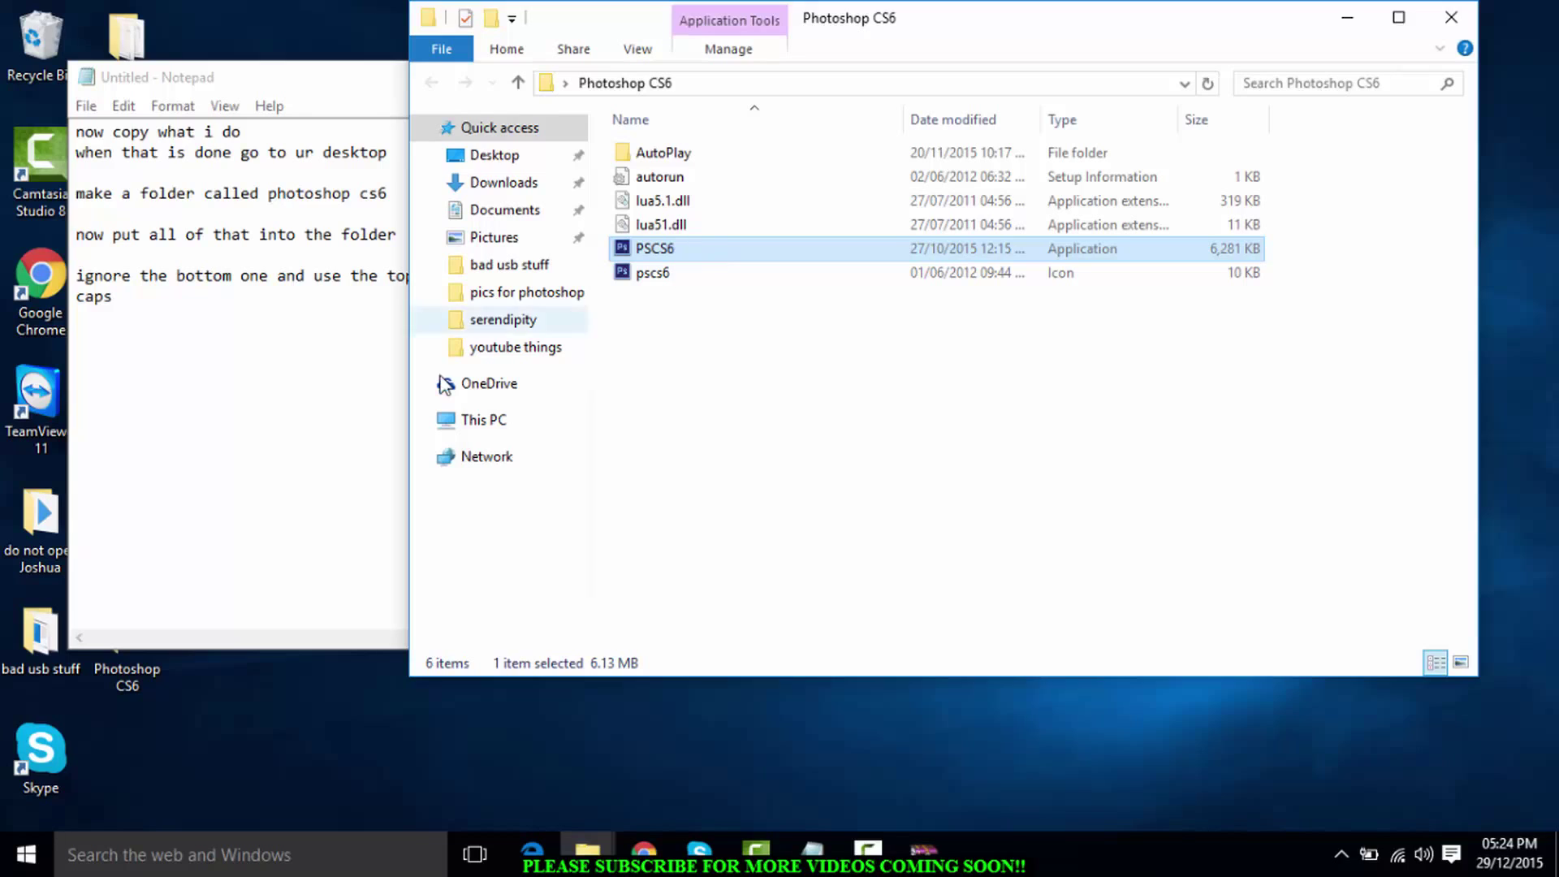
pyautogui.click(304, 385)
pyautogui.write('c')
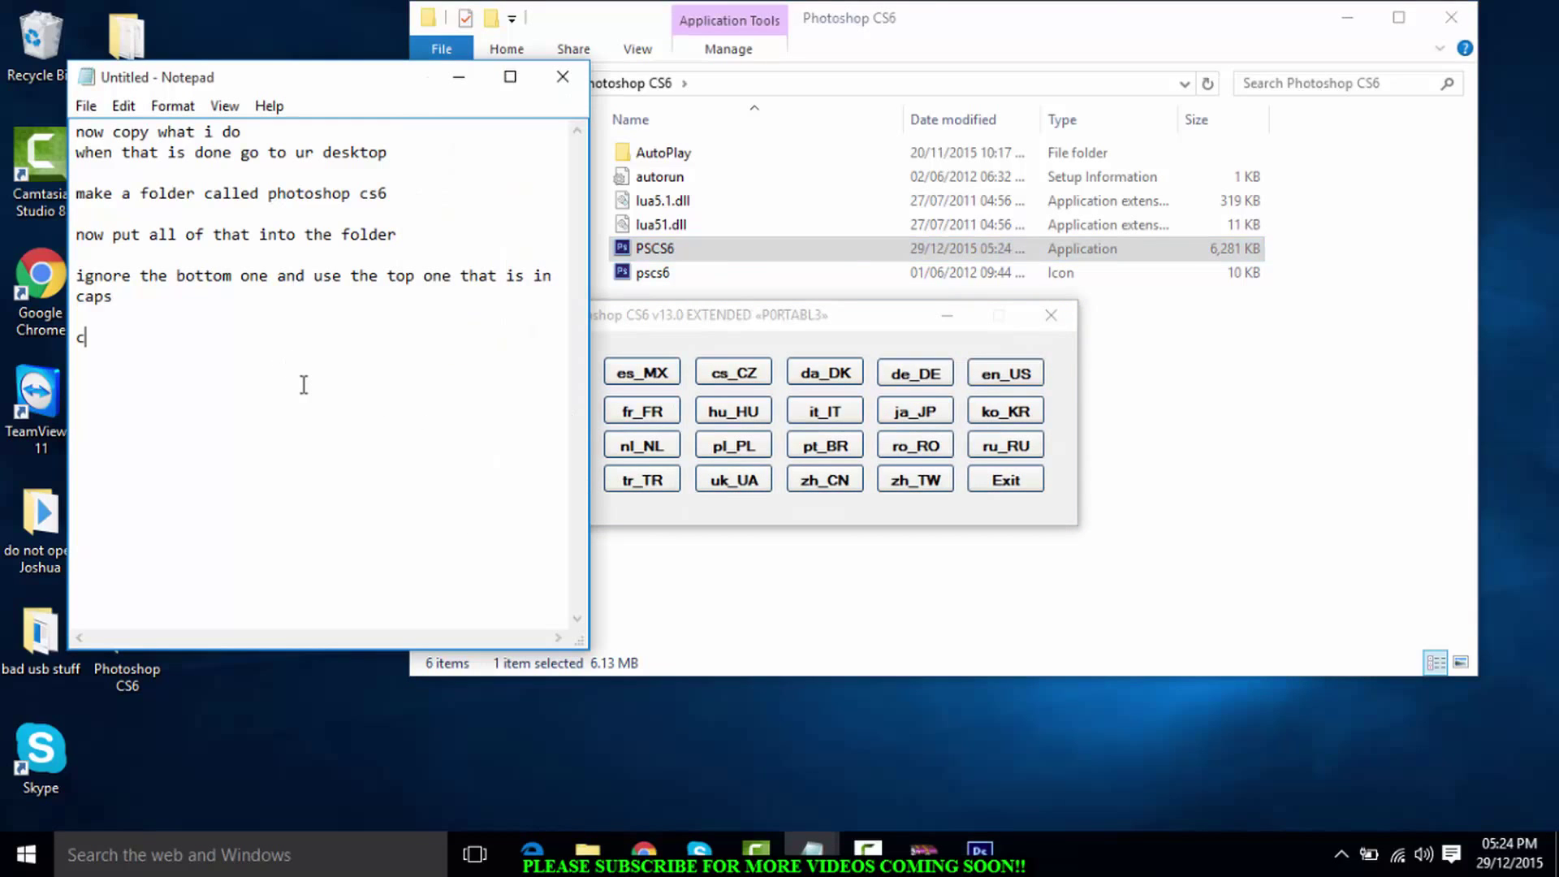
pyautogui.write('hoose the one that')
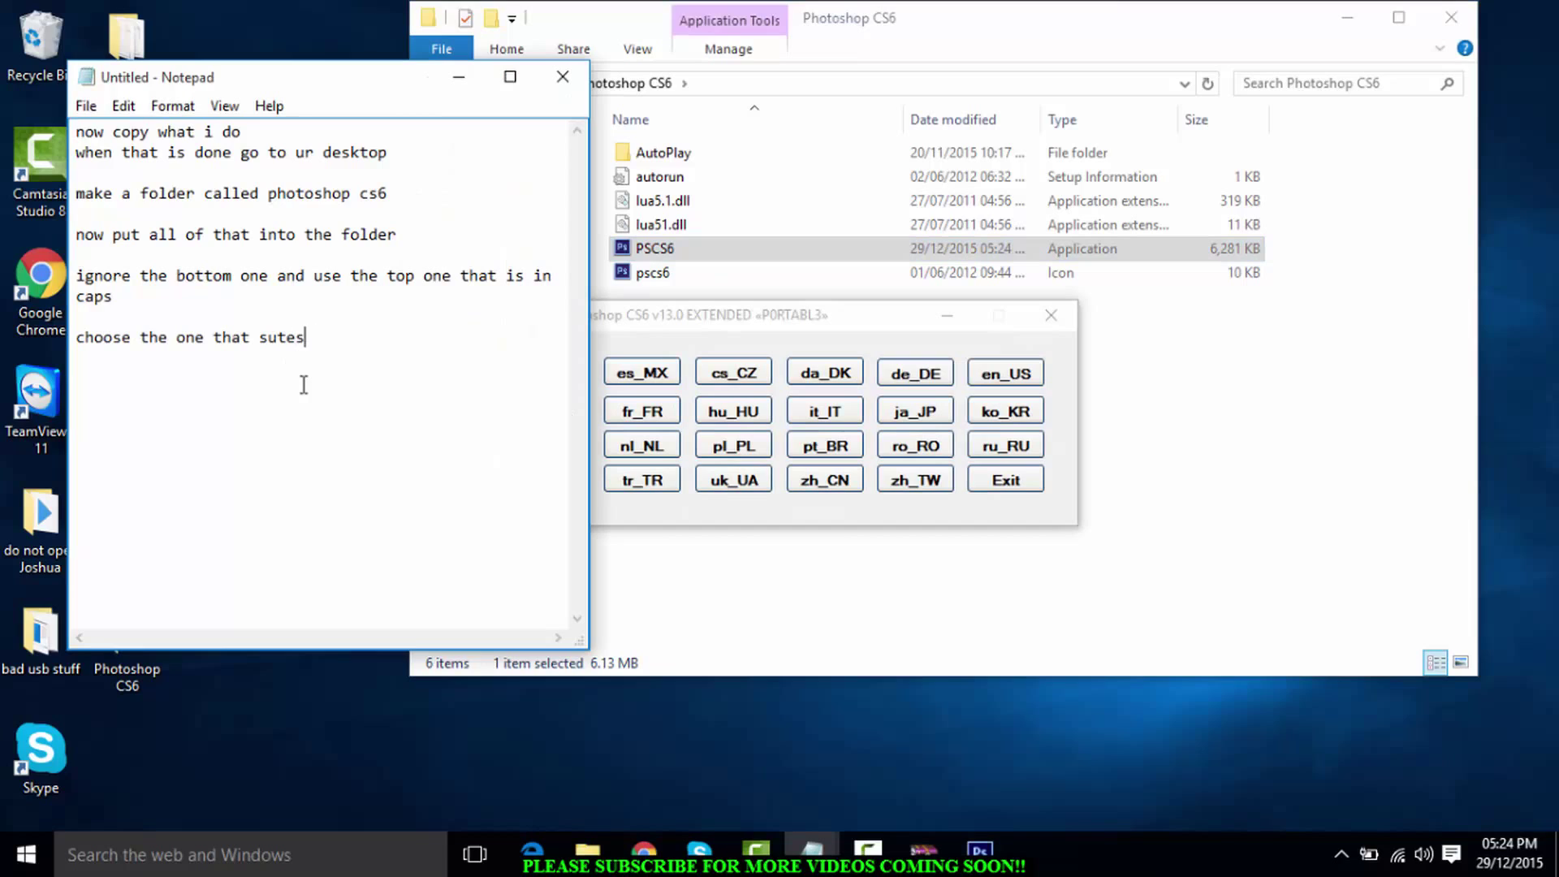
pyautogui.write(' suit')
pyautogui.press('BackSpace')
pyautogui.write('ites u best for me it is this')
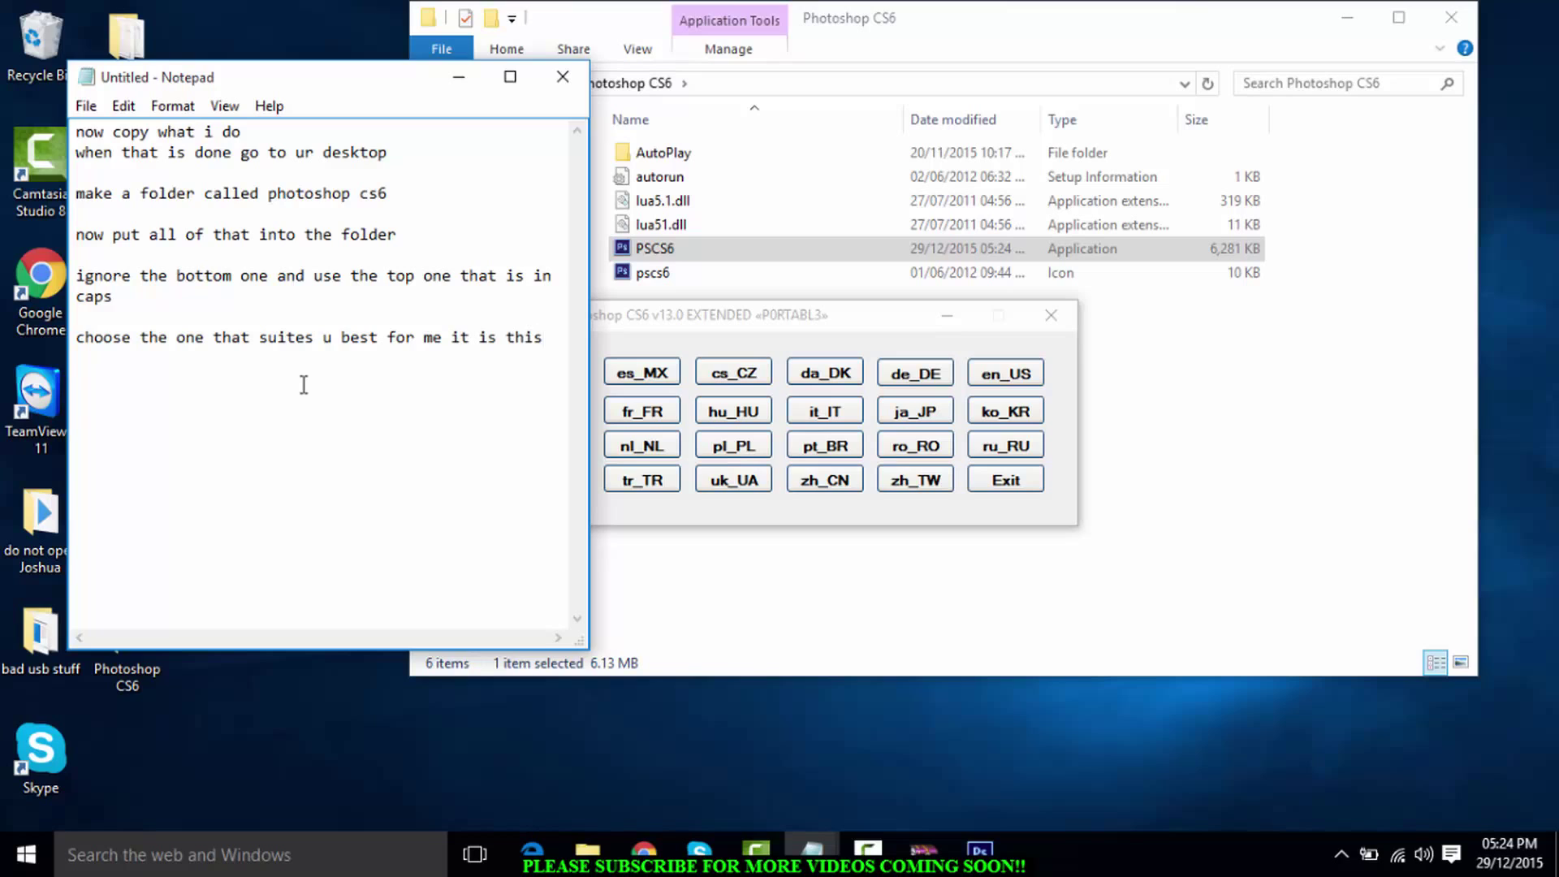
pyautogui.write(' one')
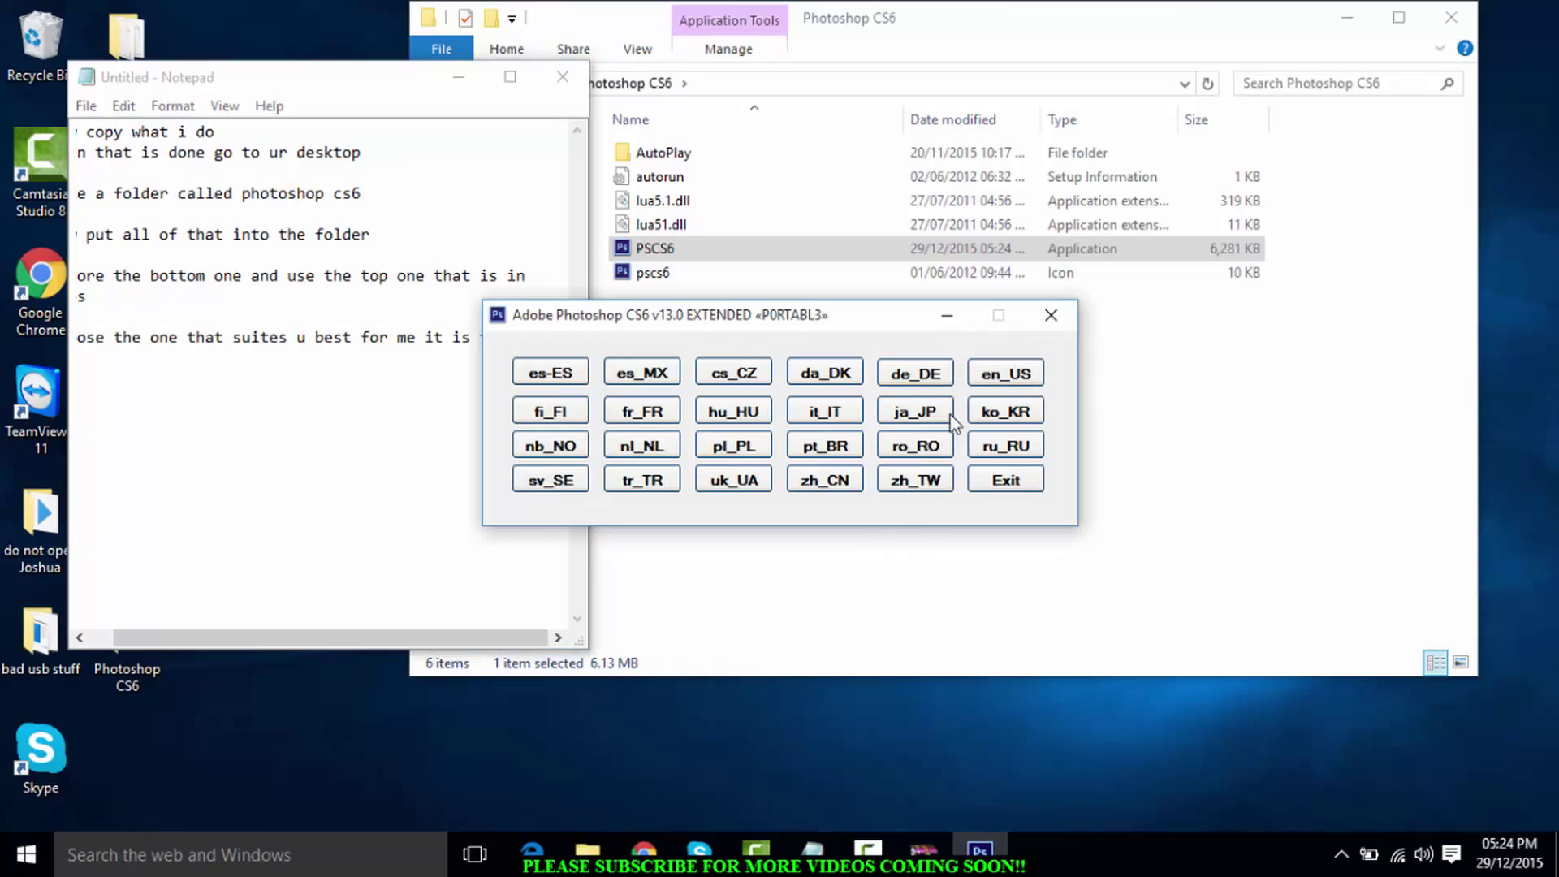
# Start Photoshop in the en_US language and add the Notepad line "and it will open"
pyautogui.click(1014, 375)
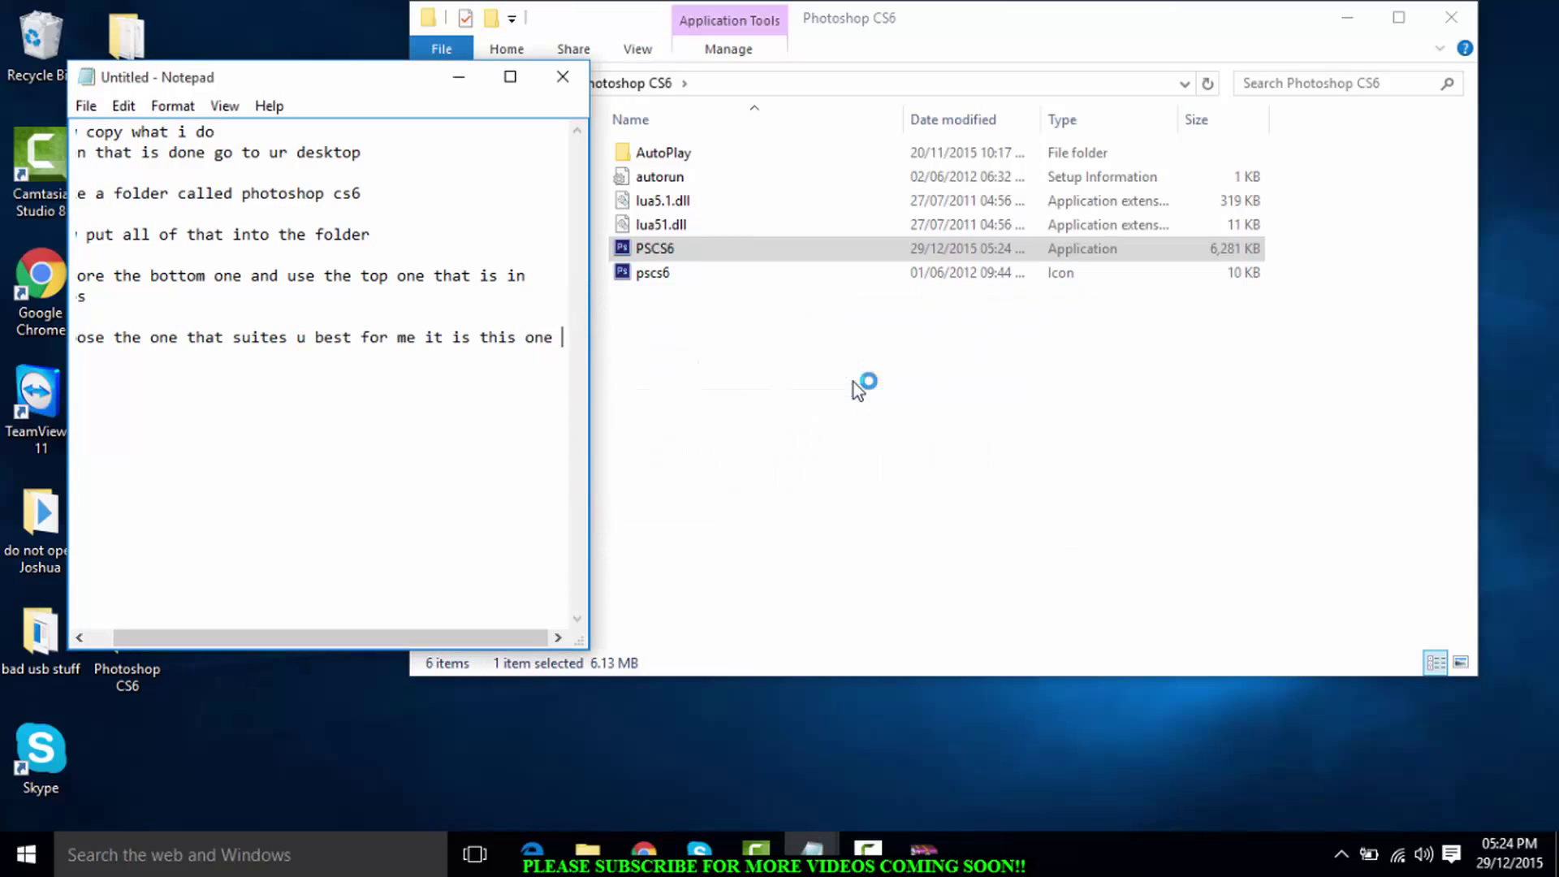
pyautogui.press('Return')
pyautogui.press('Return')
pyautogui.write('and ')
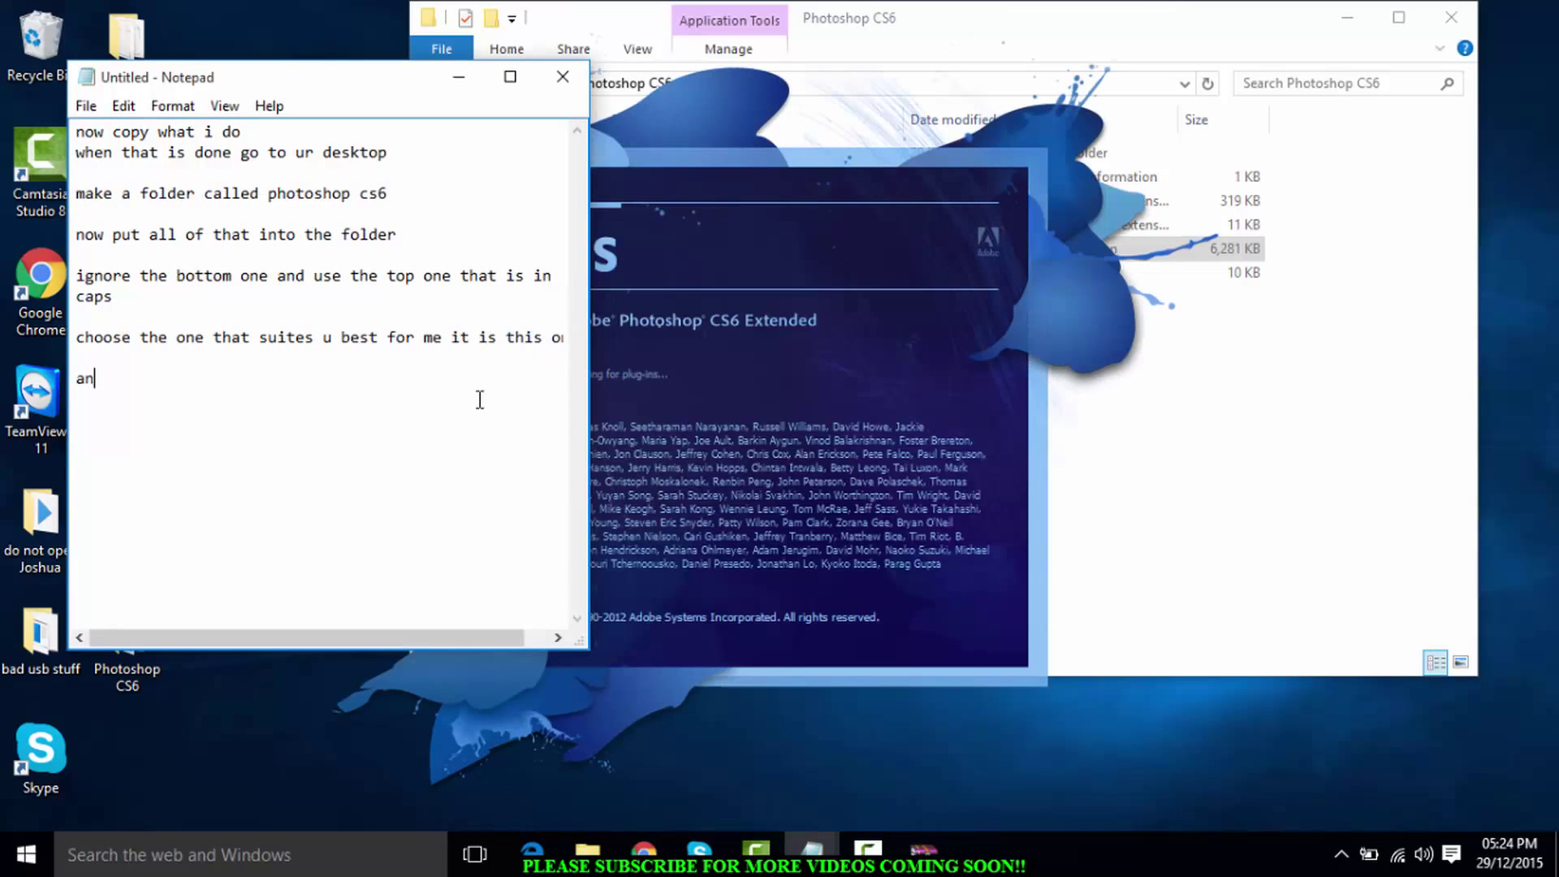
pyautogui.write('it will open')
pyautogui.press('Return')
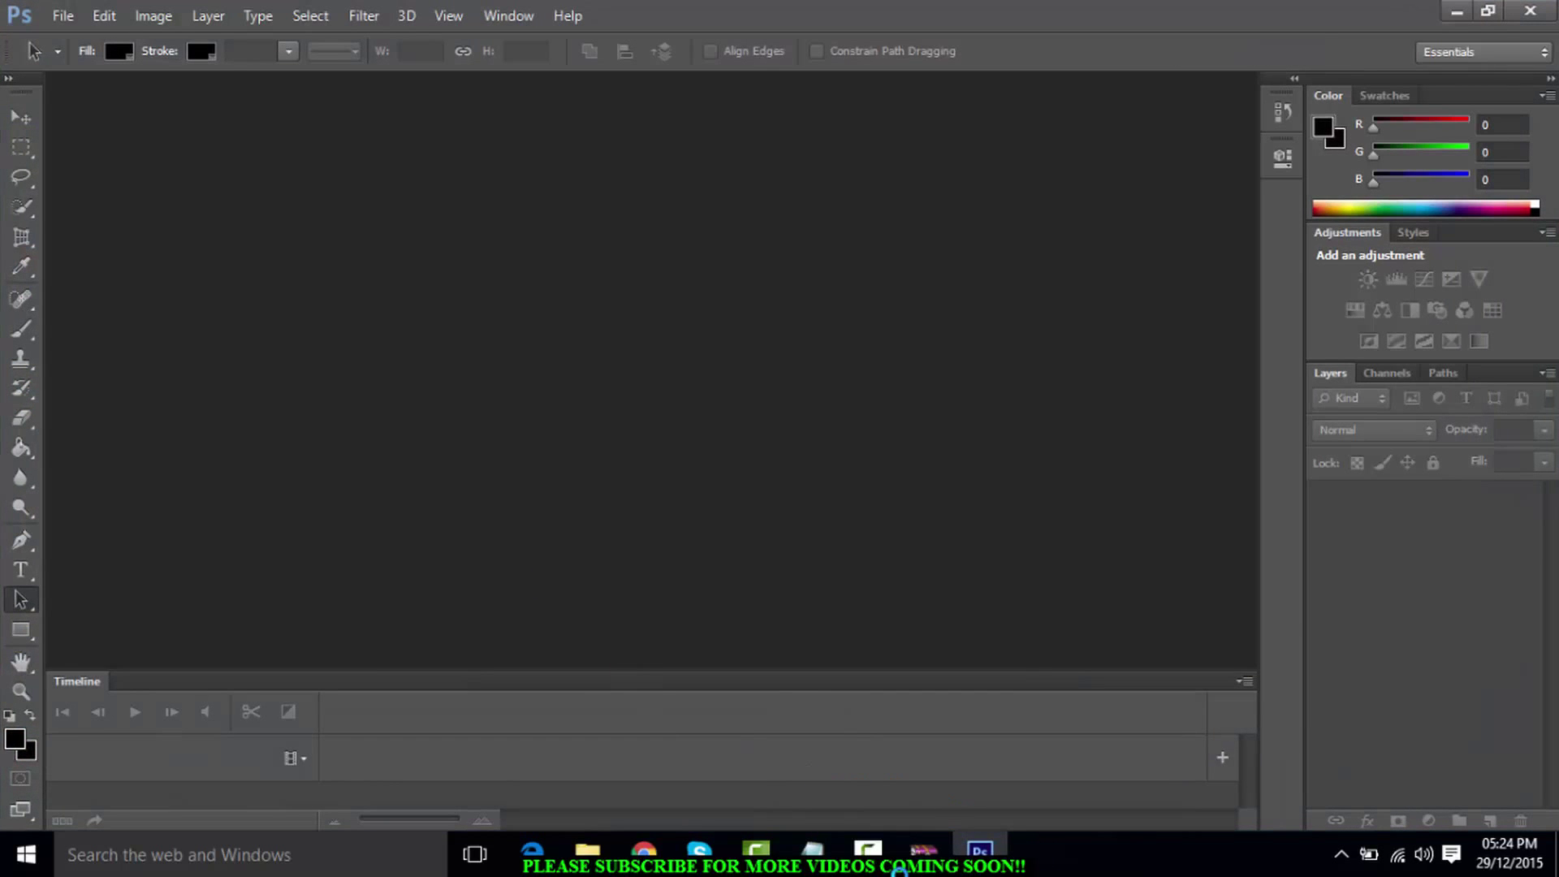
# Replace all the Notepad text with "now i will prove to u that it works simply by adding layers"
pyautogui.moveTo(883, 853)
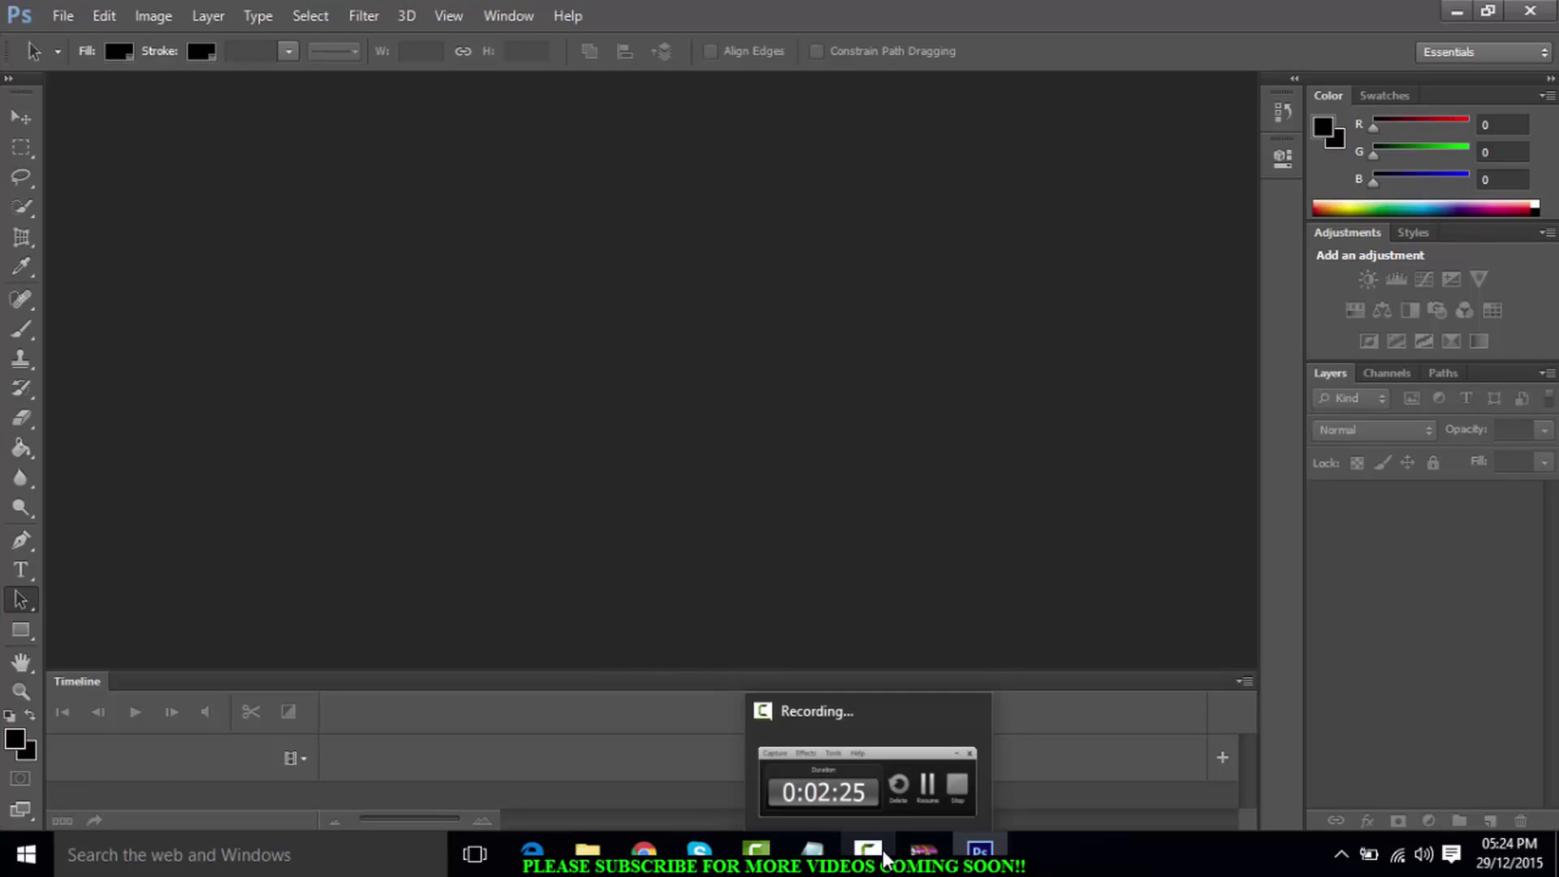
pyautogui.moveTo(923, 869)
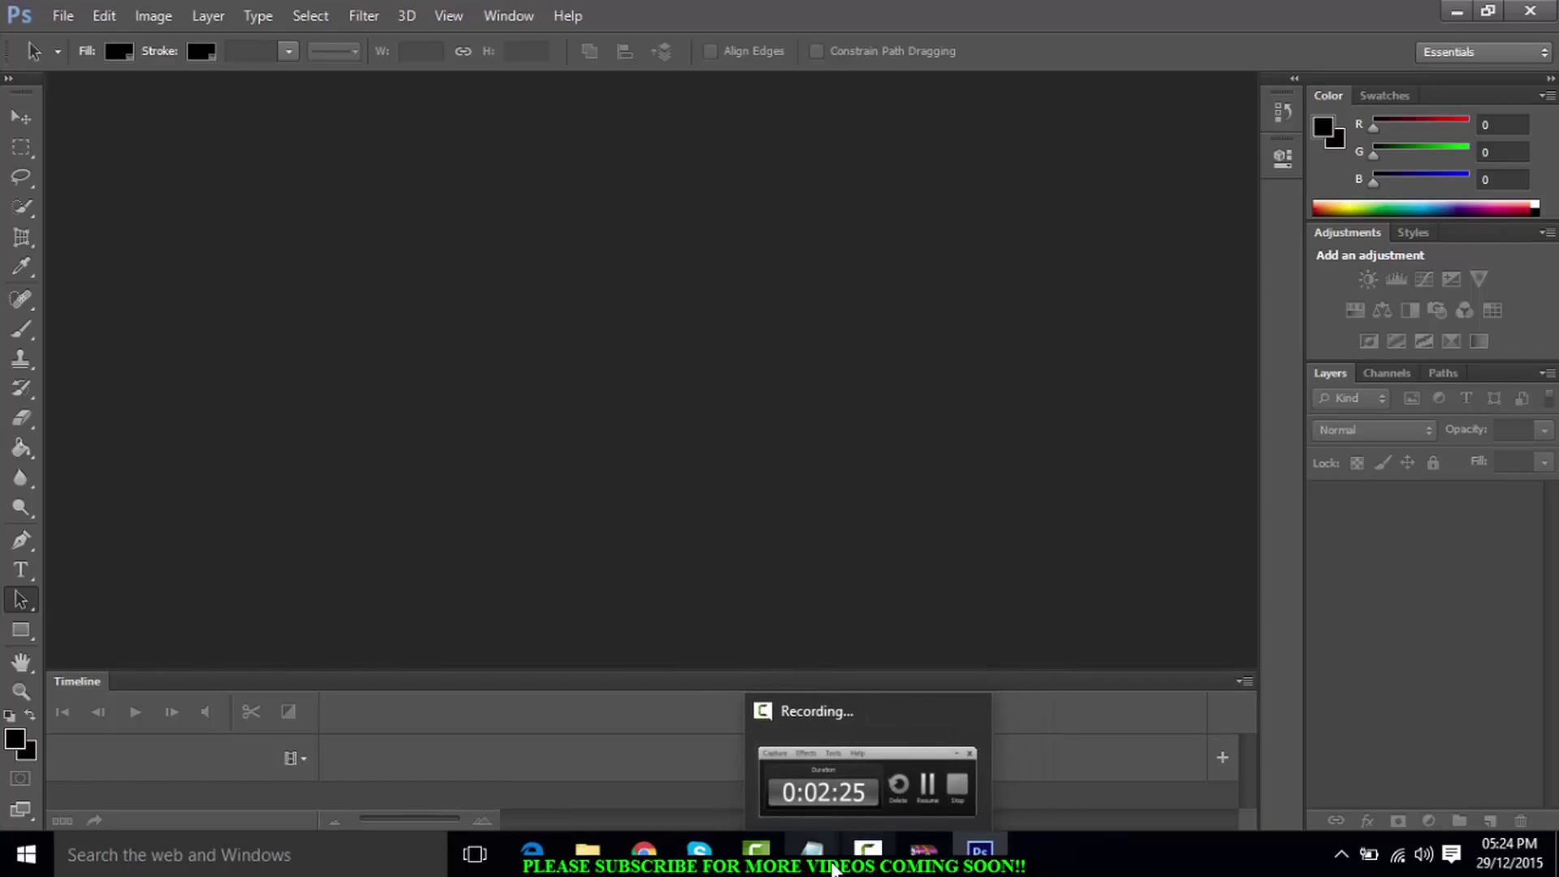
pyautogui.click(893, 773)
pyautogui.hotkey('ctrl', 'a')
pyautogui.press('BackSpace')
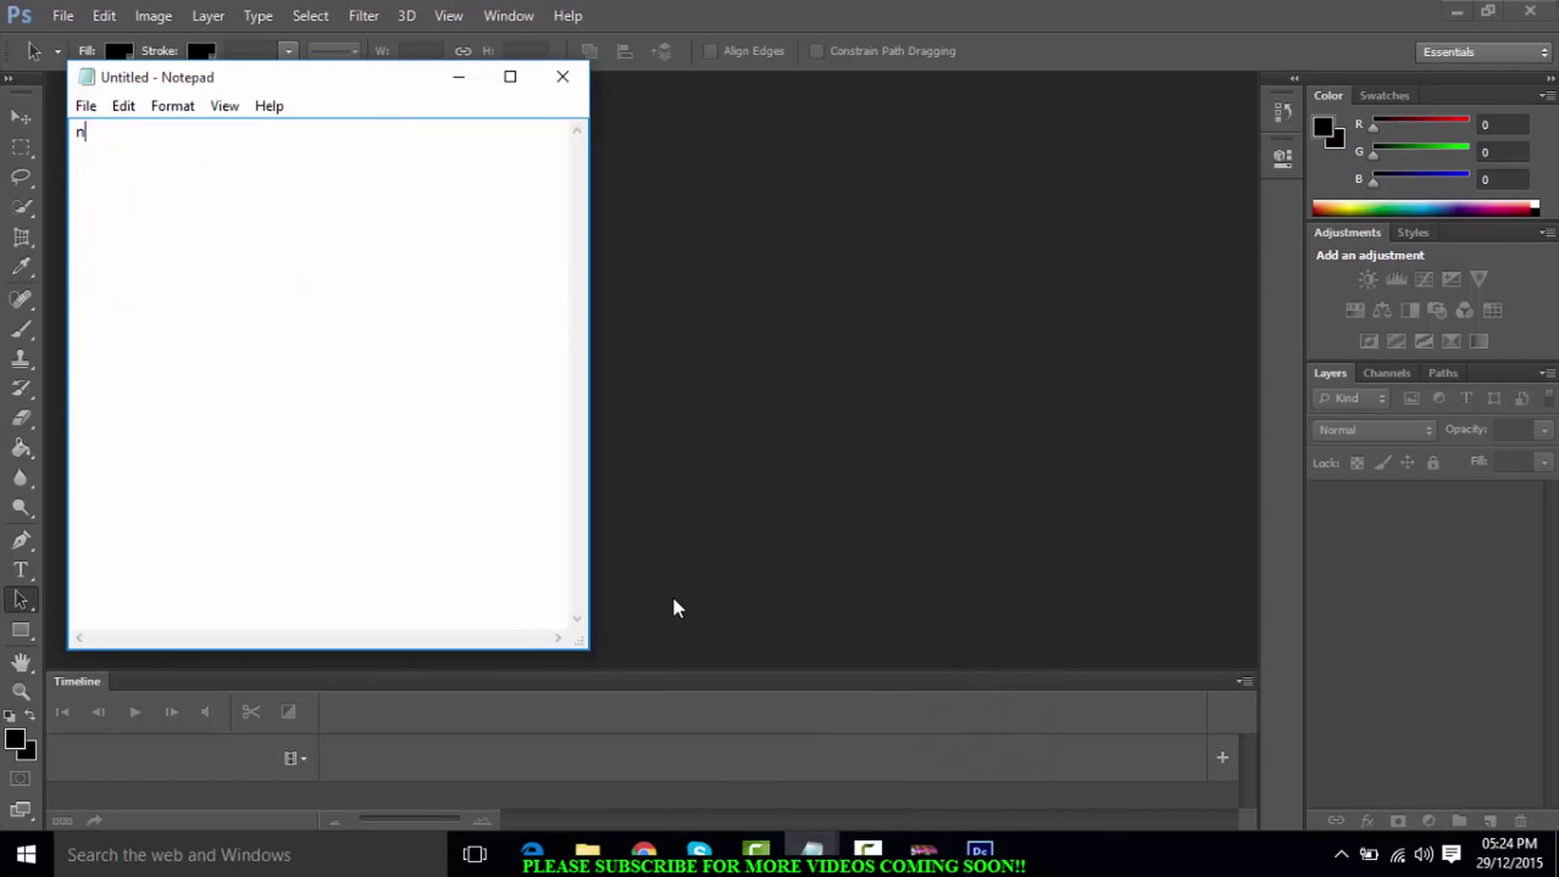
pyautogui.write('no w')
pyautogui.press('BackSpace')
pyautogui.press('BackSpace')
pyautogui.write('w i will probe')
pyautogui.press('BackSpace')
pyautogui.press('BackSpace')
pyautogui.write('ve to u ')
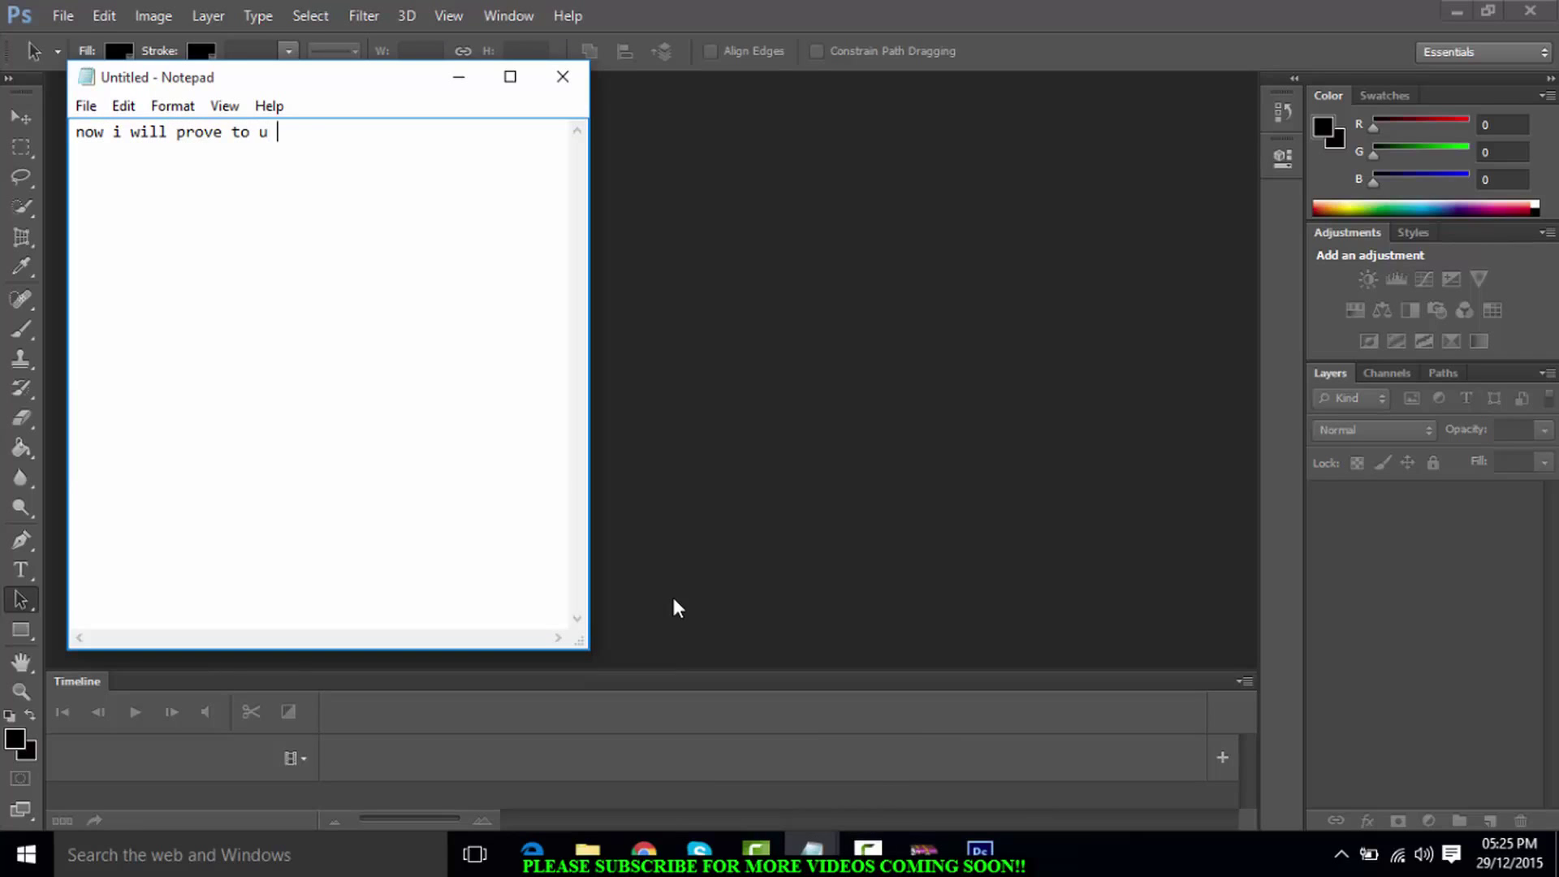
pyautogui.write('that it')
pyautogui.press('BackSpace')
pyautogui.write('t works simp')
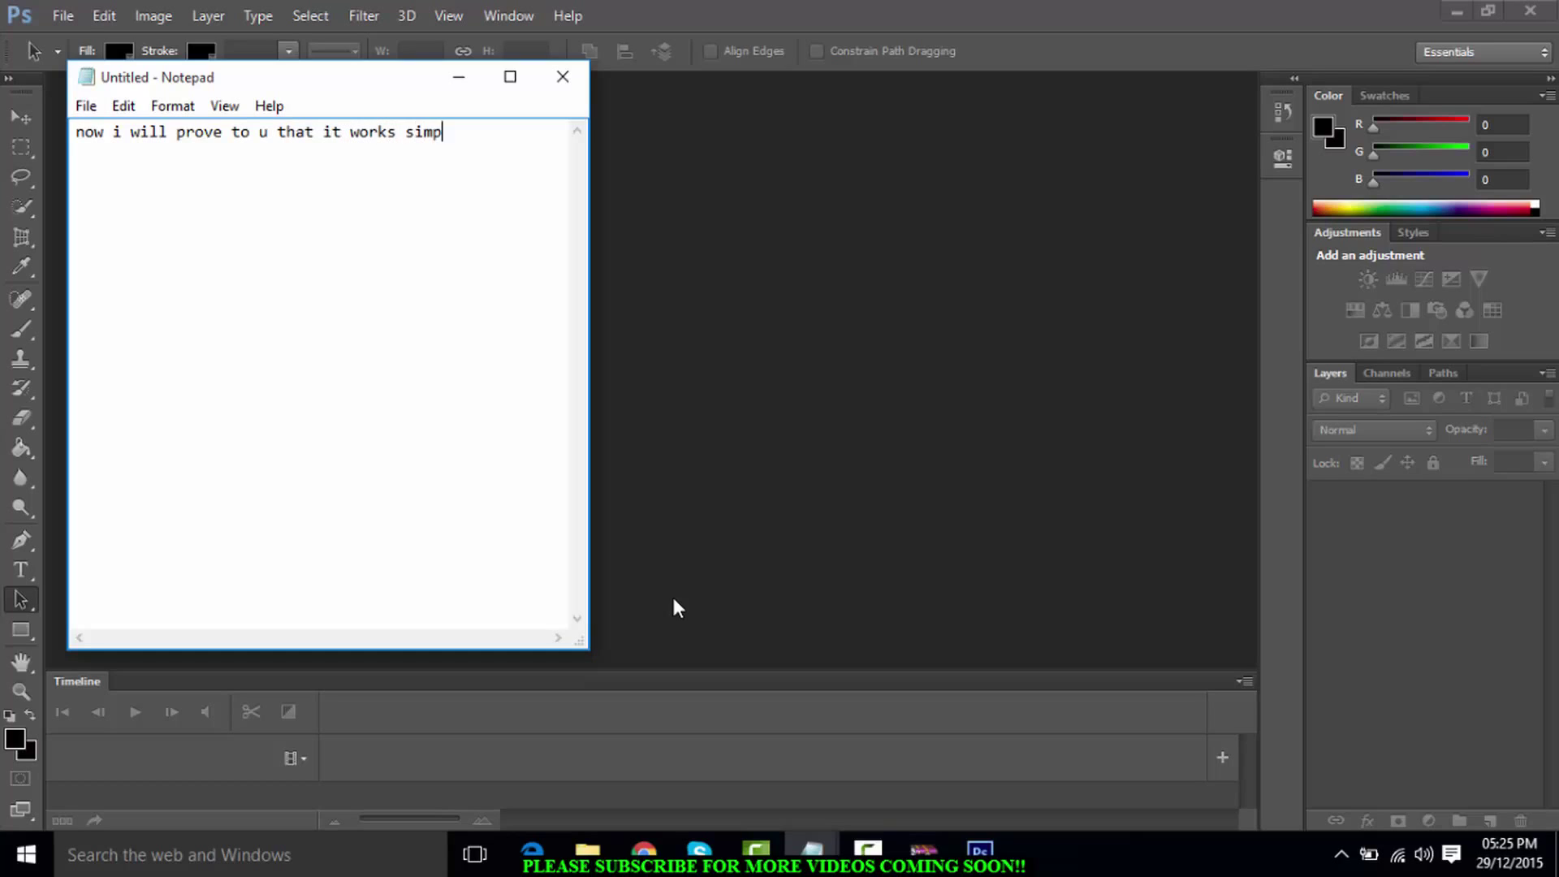
pyautogui.write('ly by adding layers ')
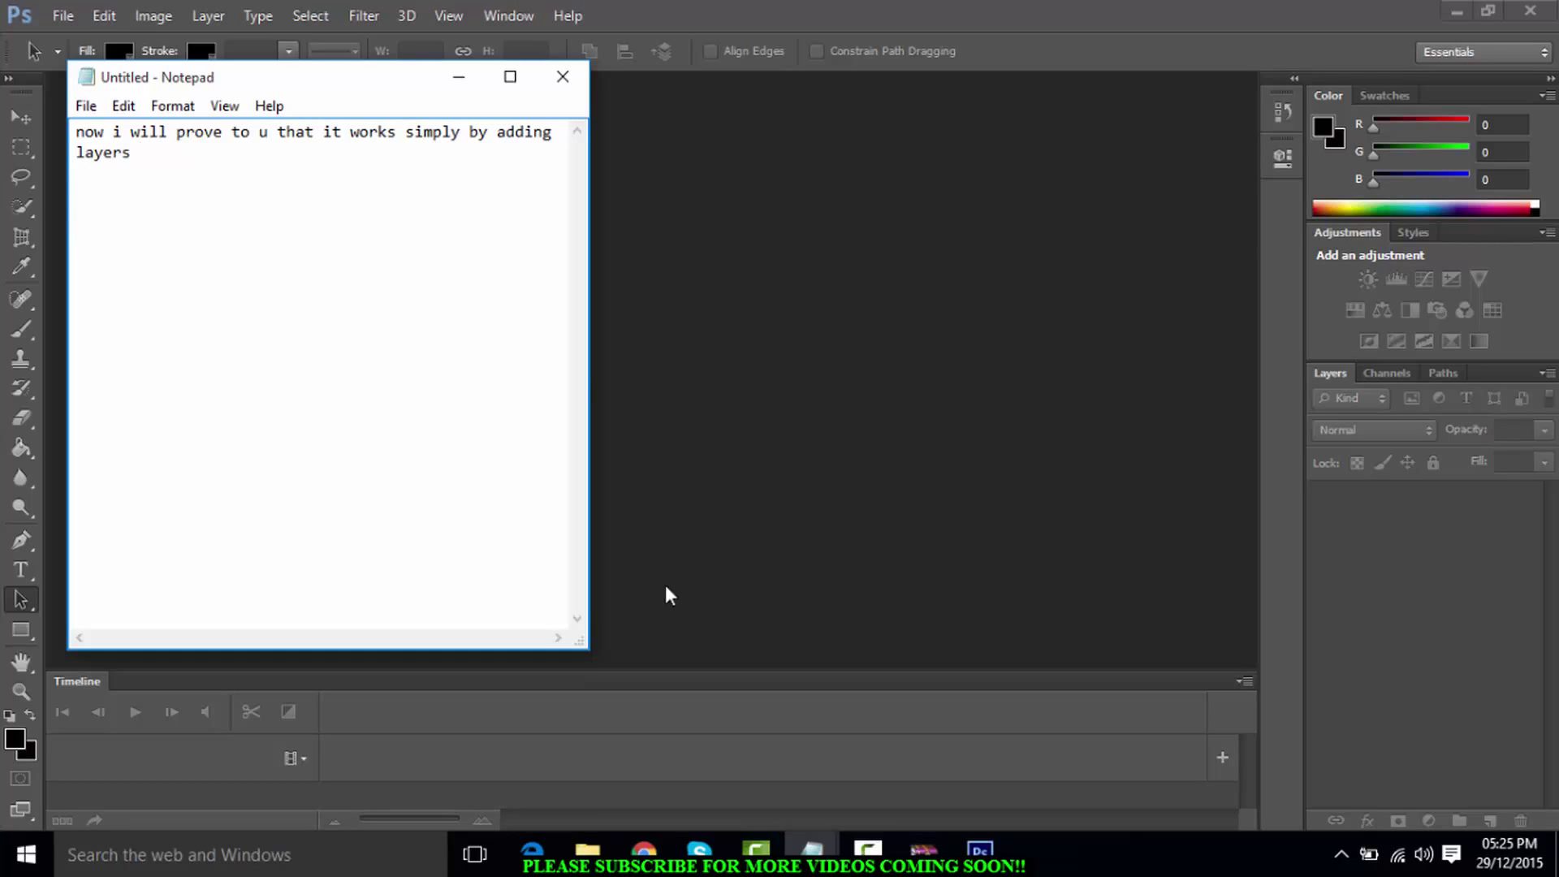
# Extend the Notepad sentence with "and making a background" and minimize Notepad
pyautogui.write('and m')
pyautogui.write('akin')
pyautogui.write('h')
pyautogui.press('BackSpace')
pyautogui.press('BackSpace')
pyautogui.write('g a backgro')
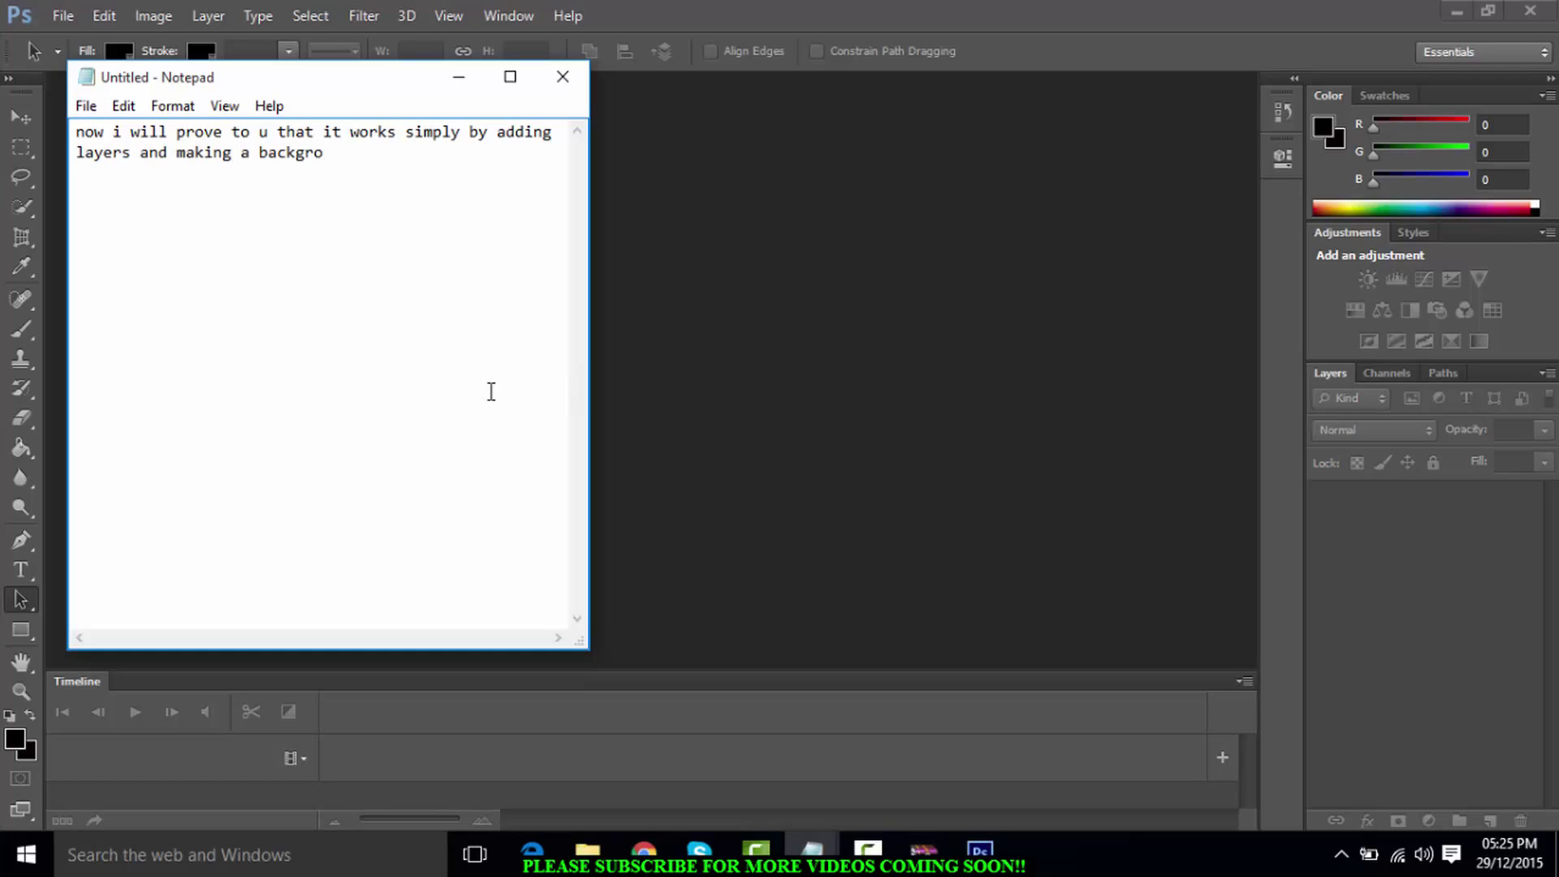
pyautogui.write('udn')
pyautogui.press('BackSpace')
pyautogui.press('BackSpace')
pyautogui.press('BackSpace')
pyautogui.press('BackSpace')
pyautogui.write('und')
pyautogui.click(459, 78)
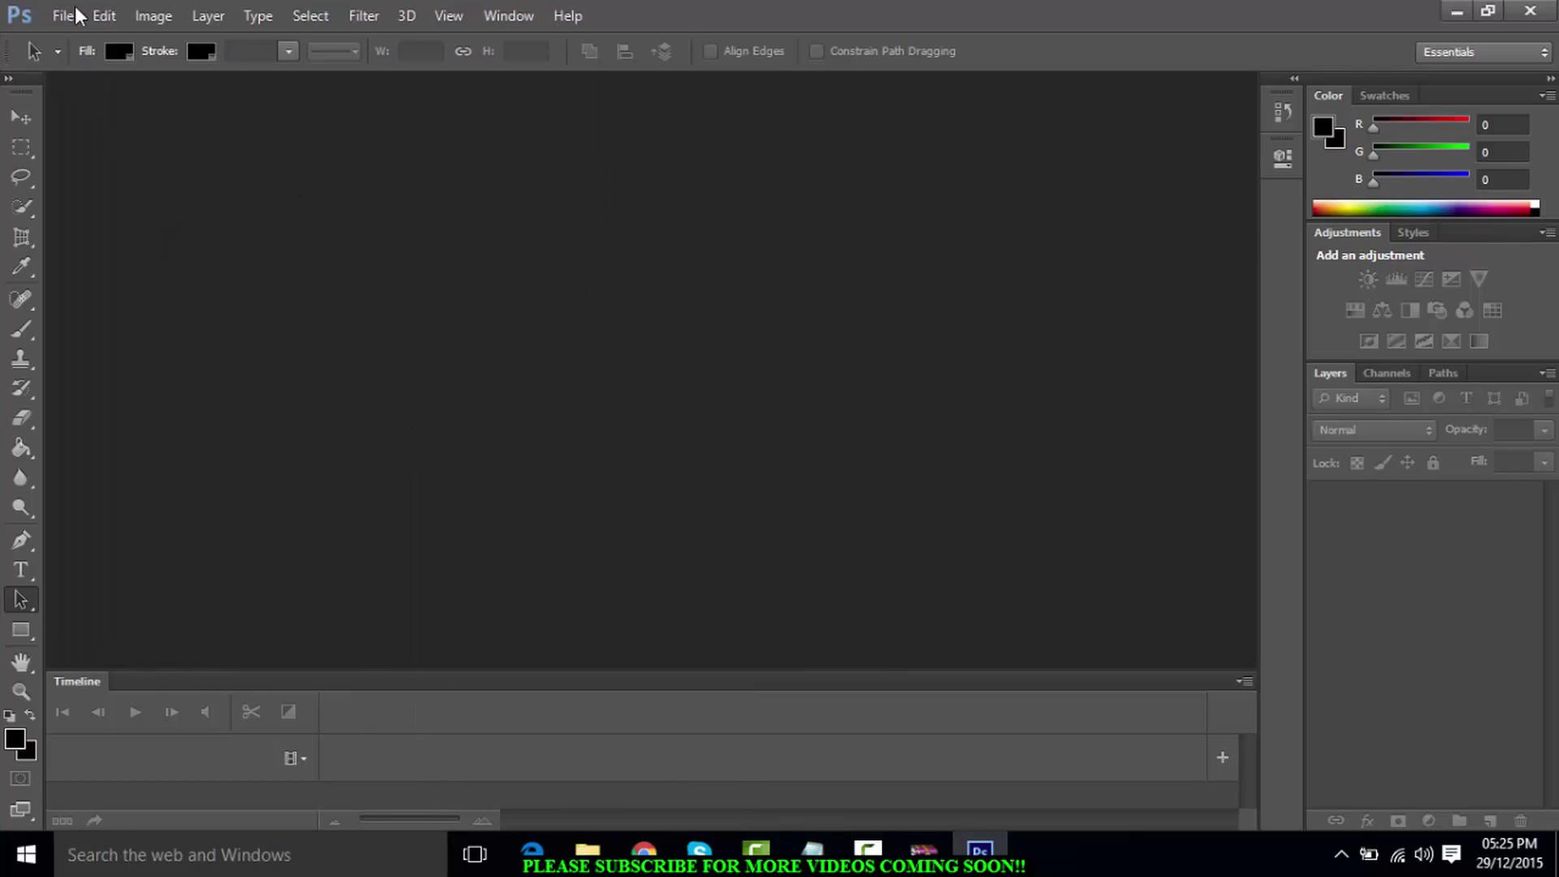
# Create a white A4 document named "Banner for testing" in Photoshop and close it
pyautogui.click(65, 15)
pyautogui.click(78, 40)
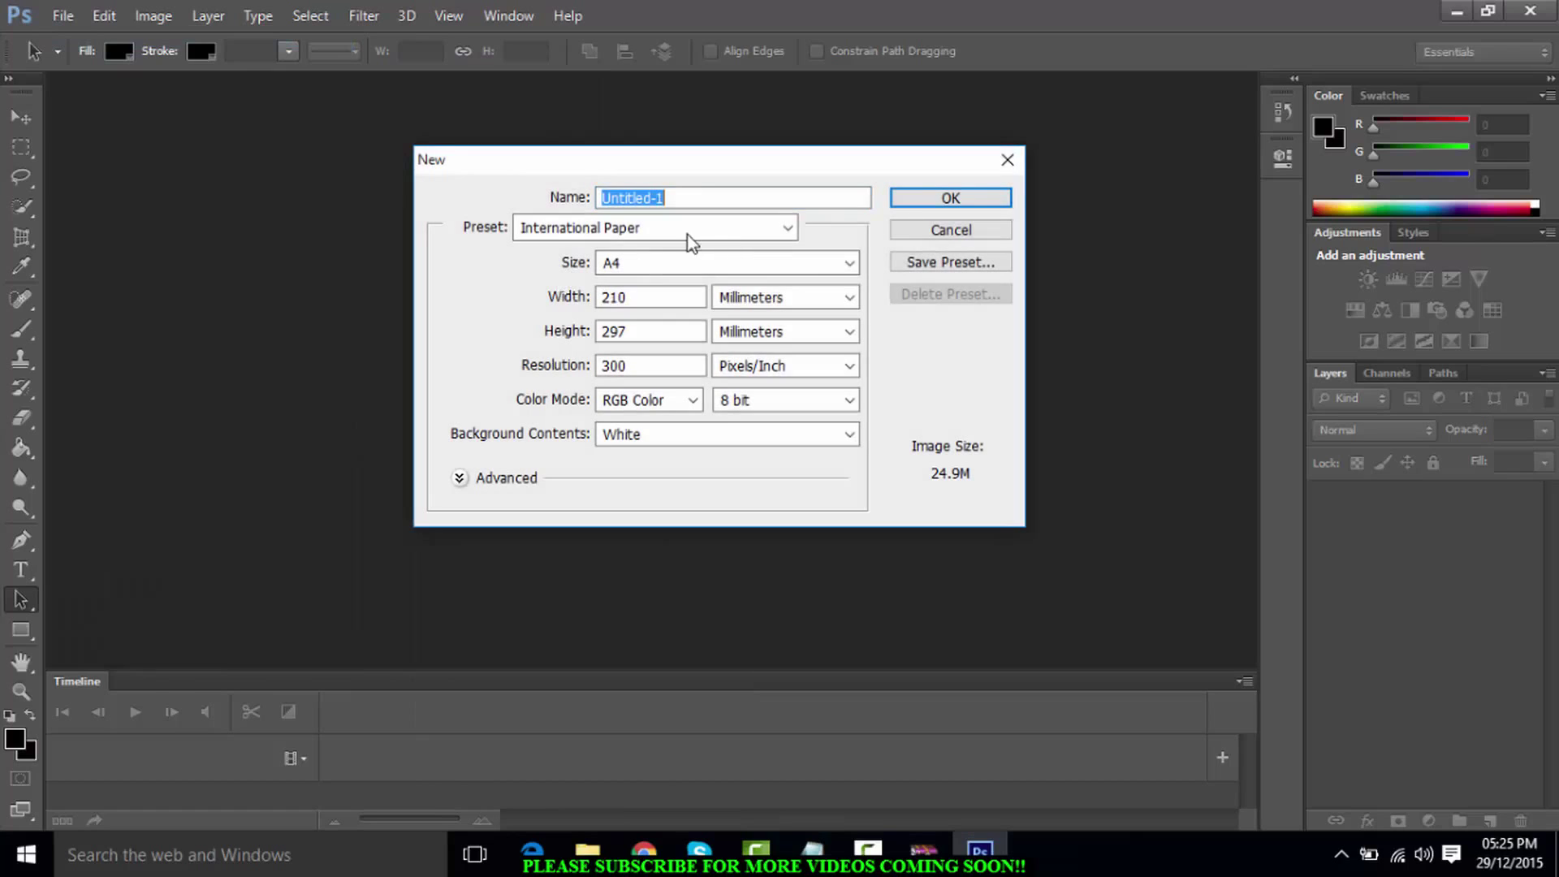
pyautogui.write('Banner ')
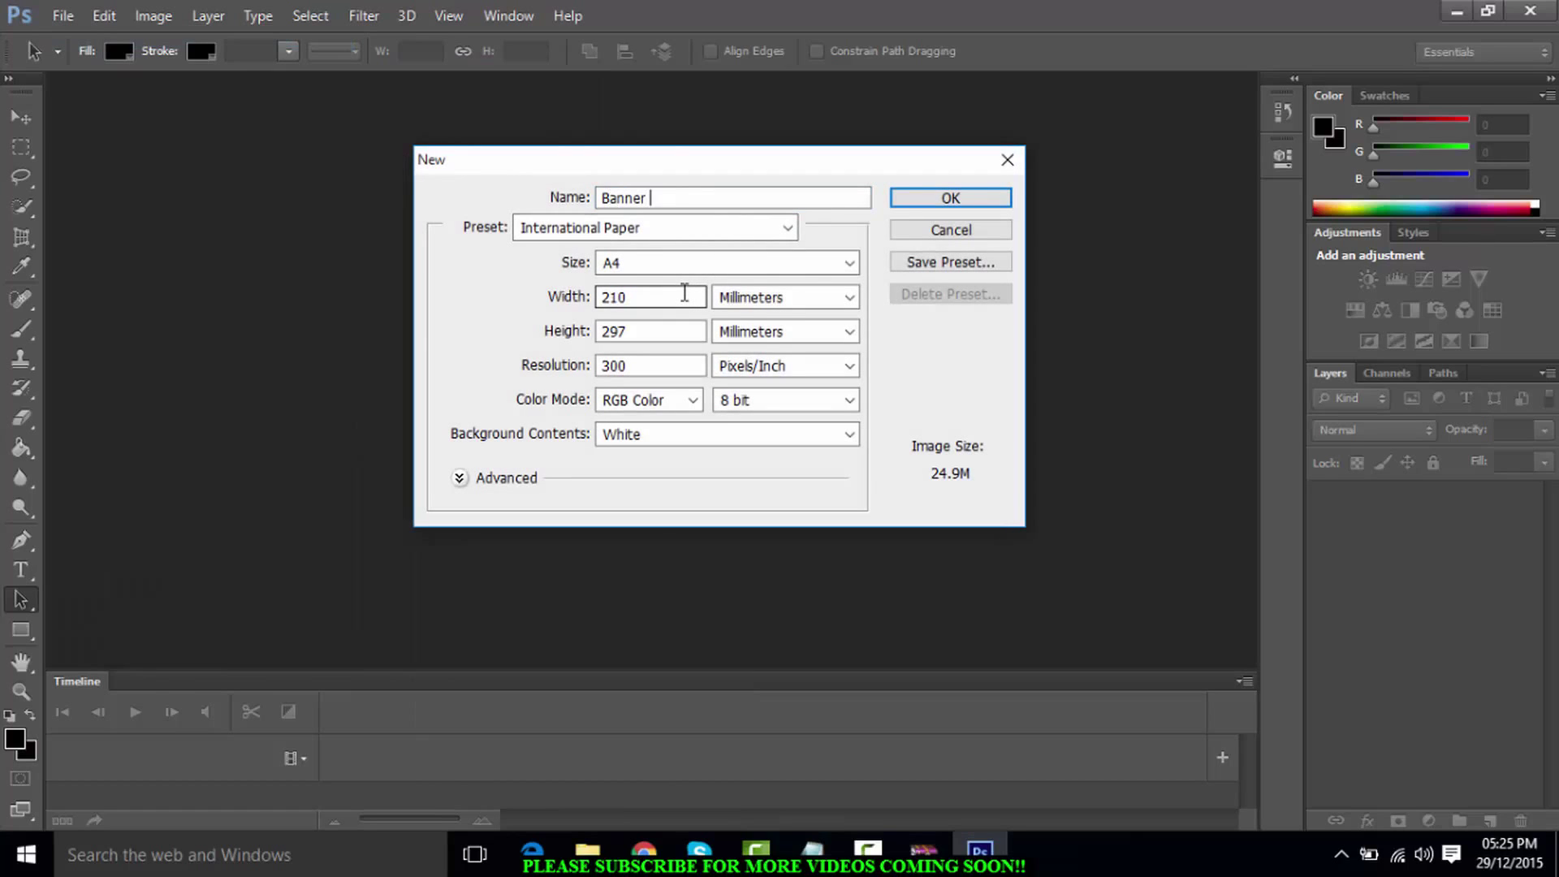
pyautogui.write('for testing')
pyautogui.press('Return')
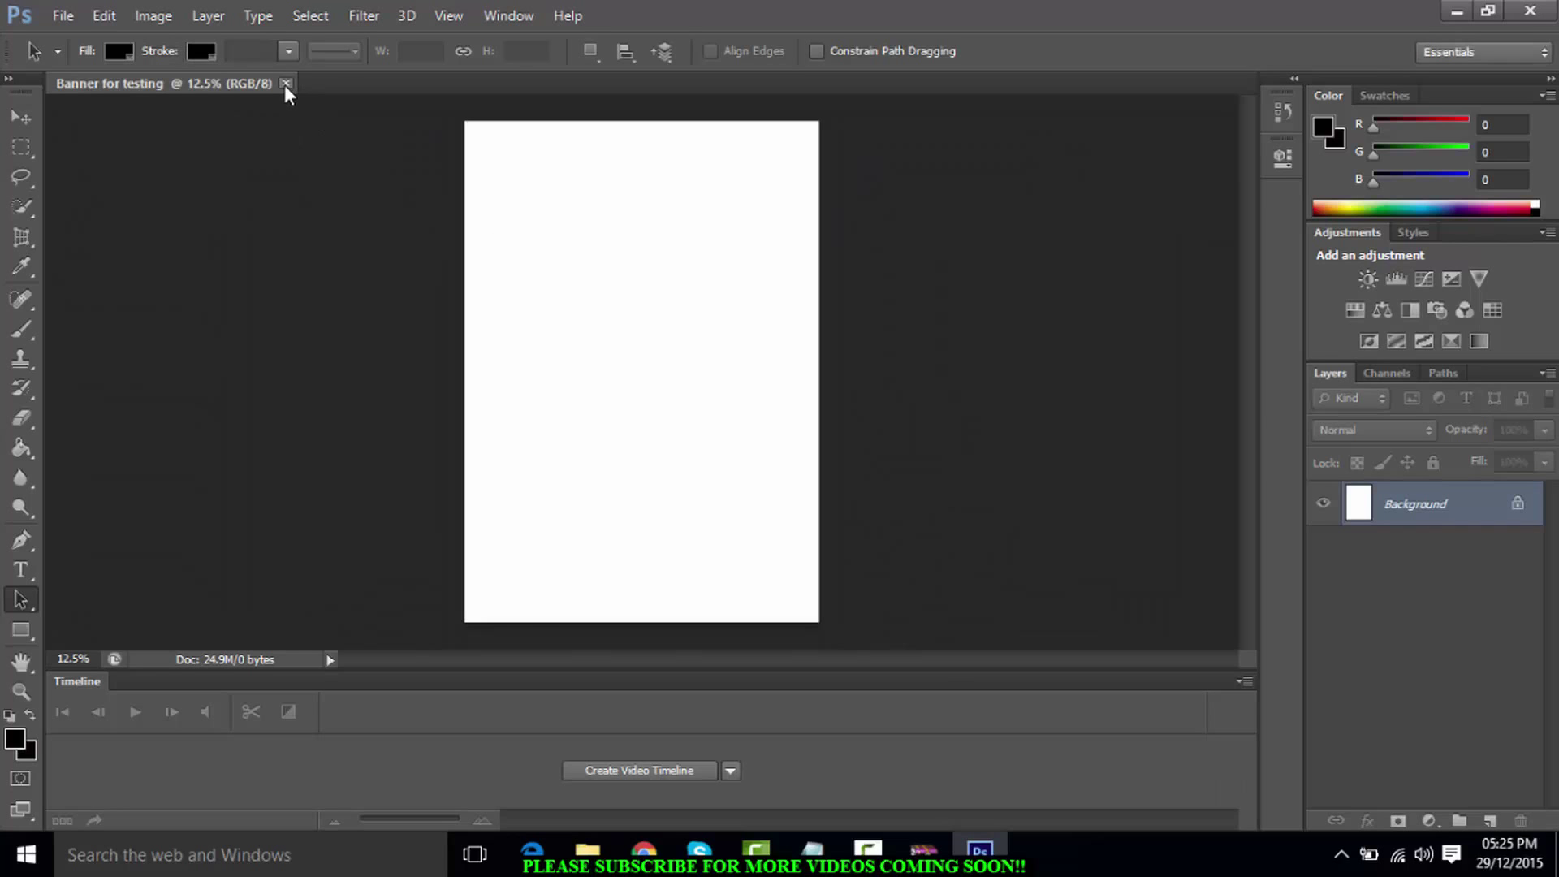
pyautogui.click(286, 83)
# Create a white document named "Banner for testing" that is 2120 pixels wide and 350 pixels high
pyautogui.click(52, 12)
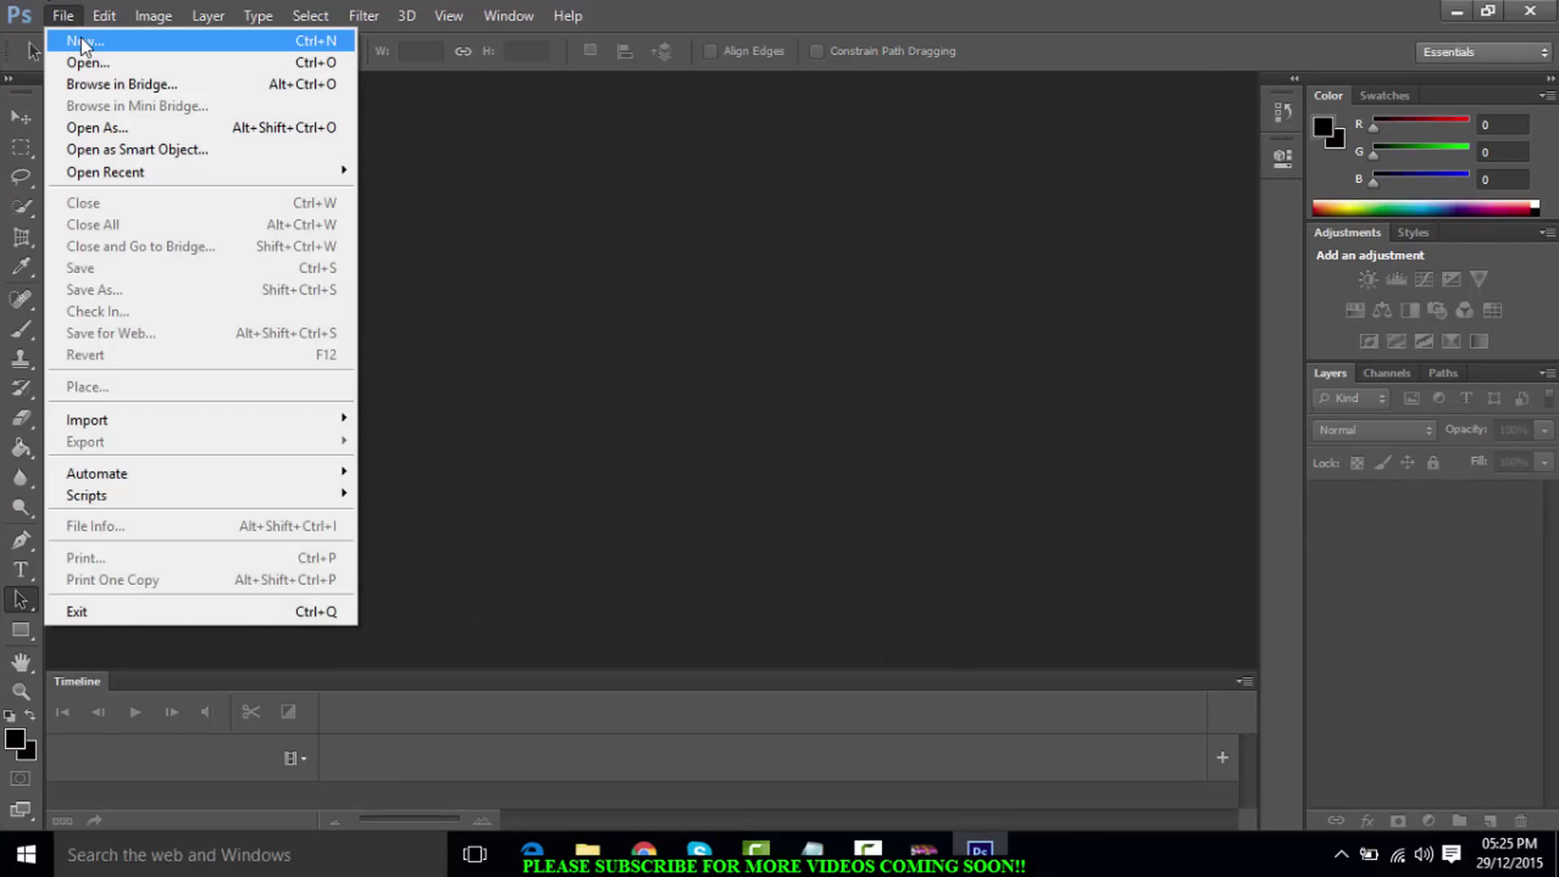
pyautogui.click(72, 39)
pyautogui.write('Bann')
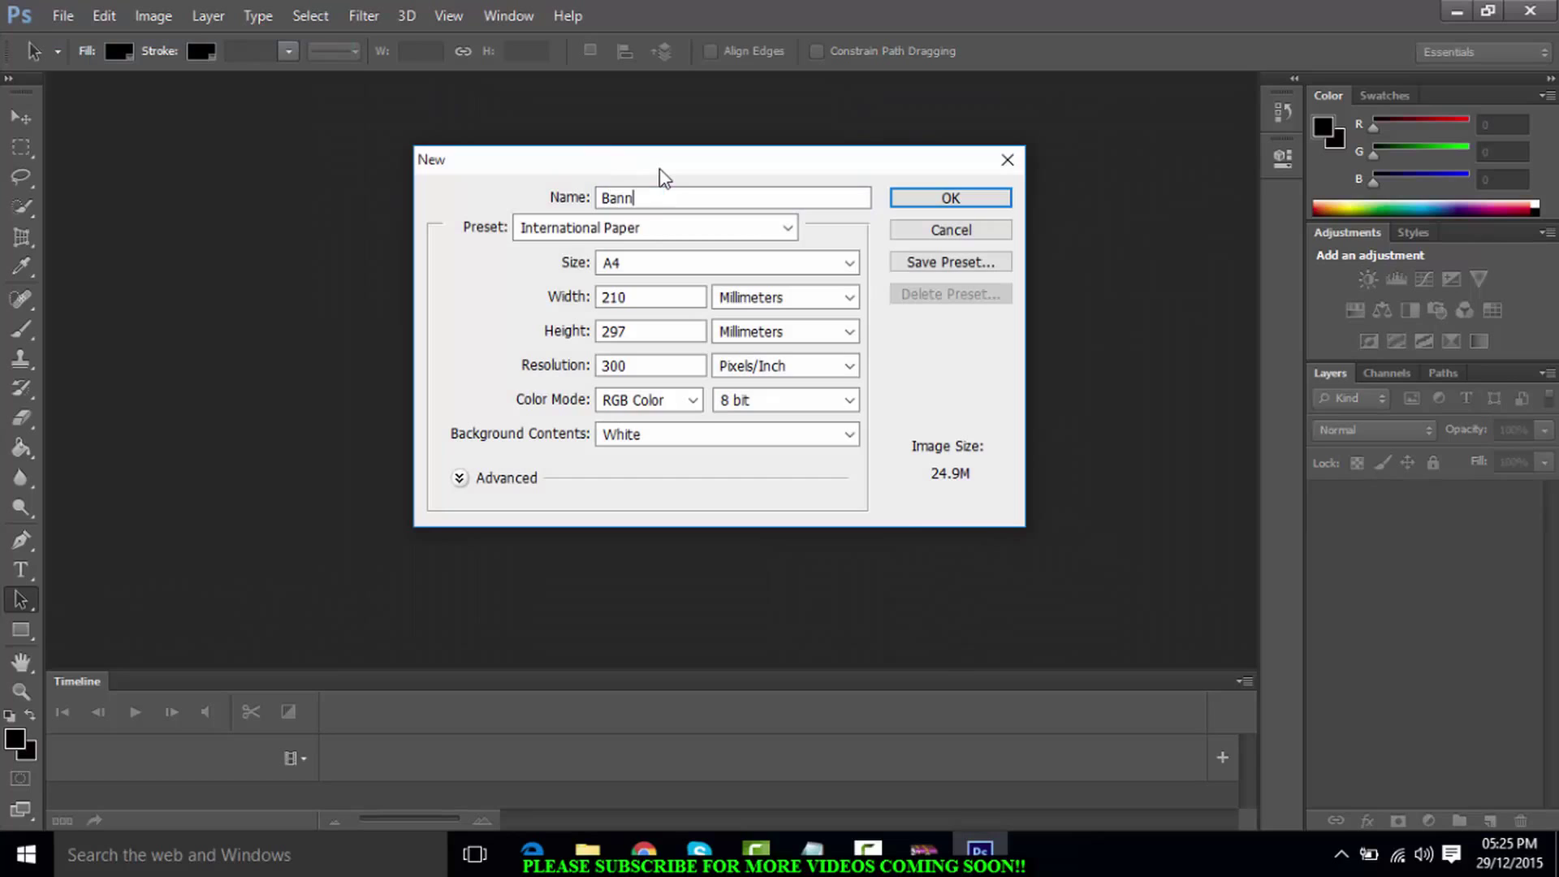
pyautogui.write('er for testing')
pyautogui.doubleClick(643, 297)
pyautogui.write('2120')
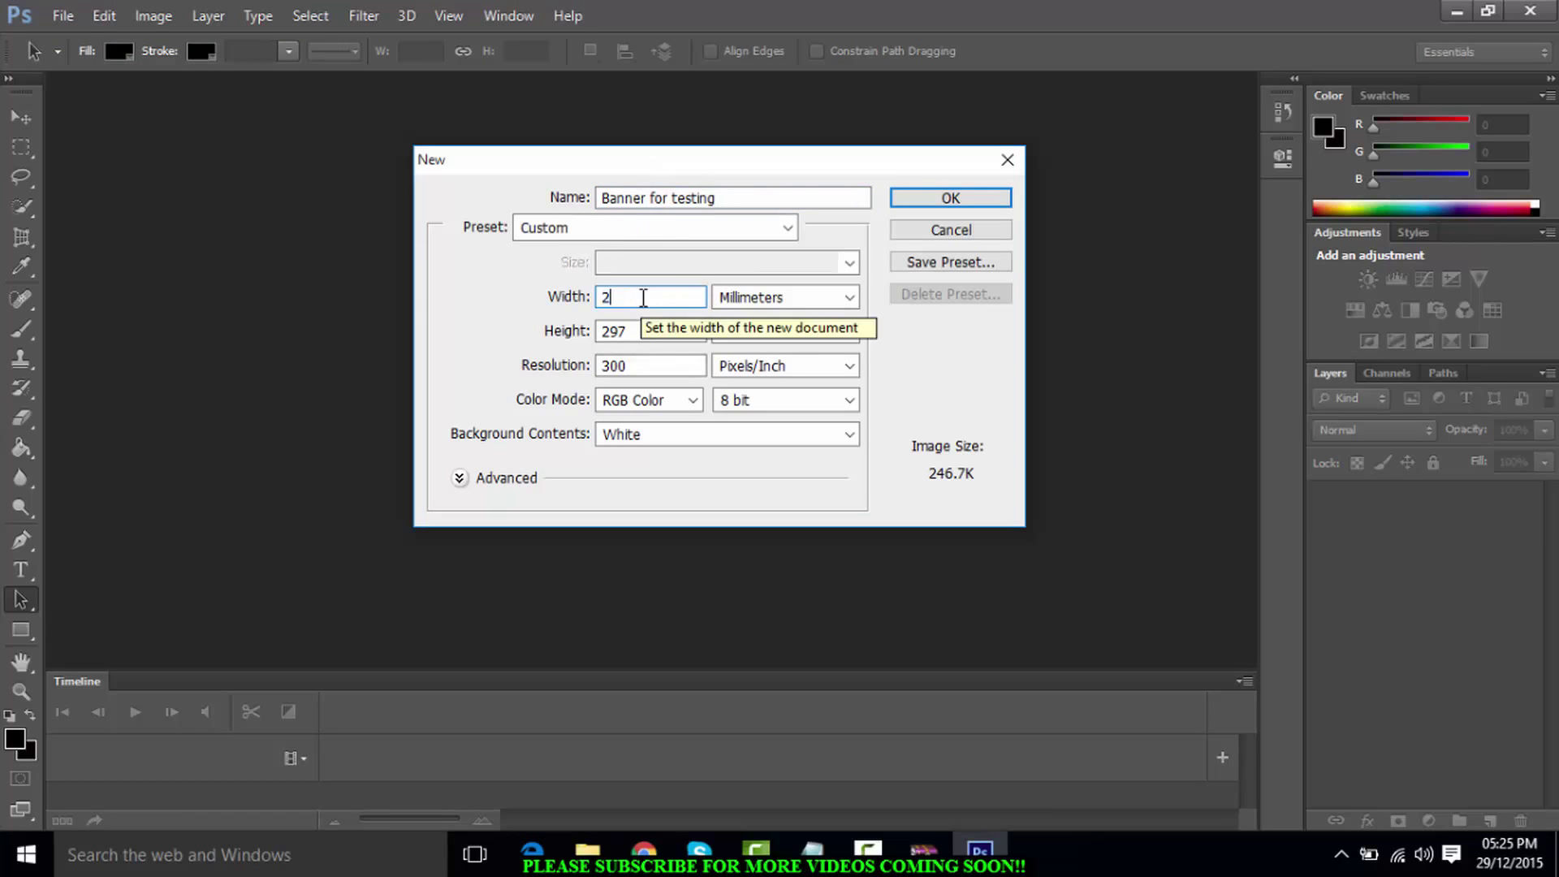
pyautogui.click(772, 305)
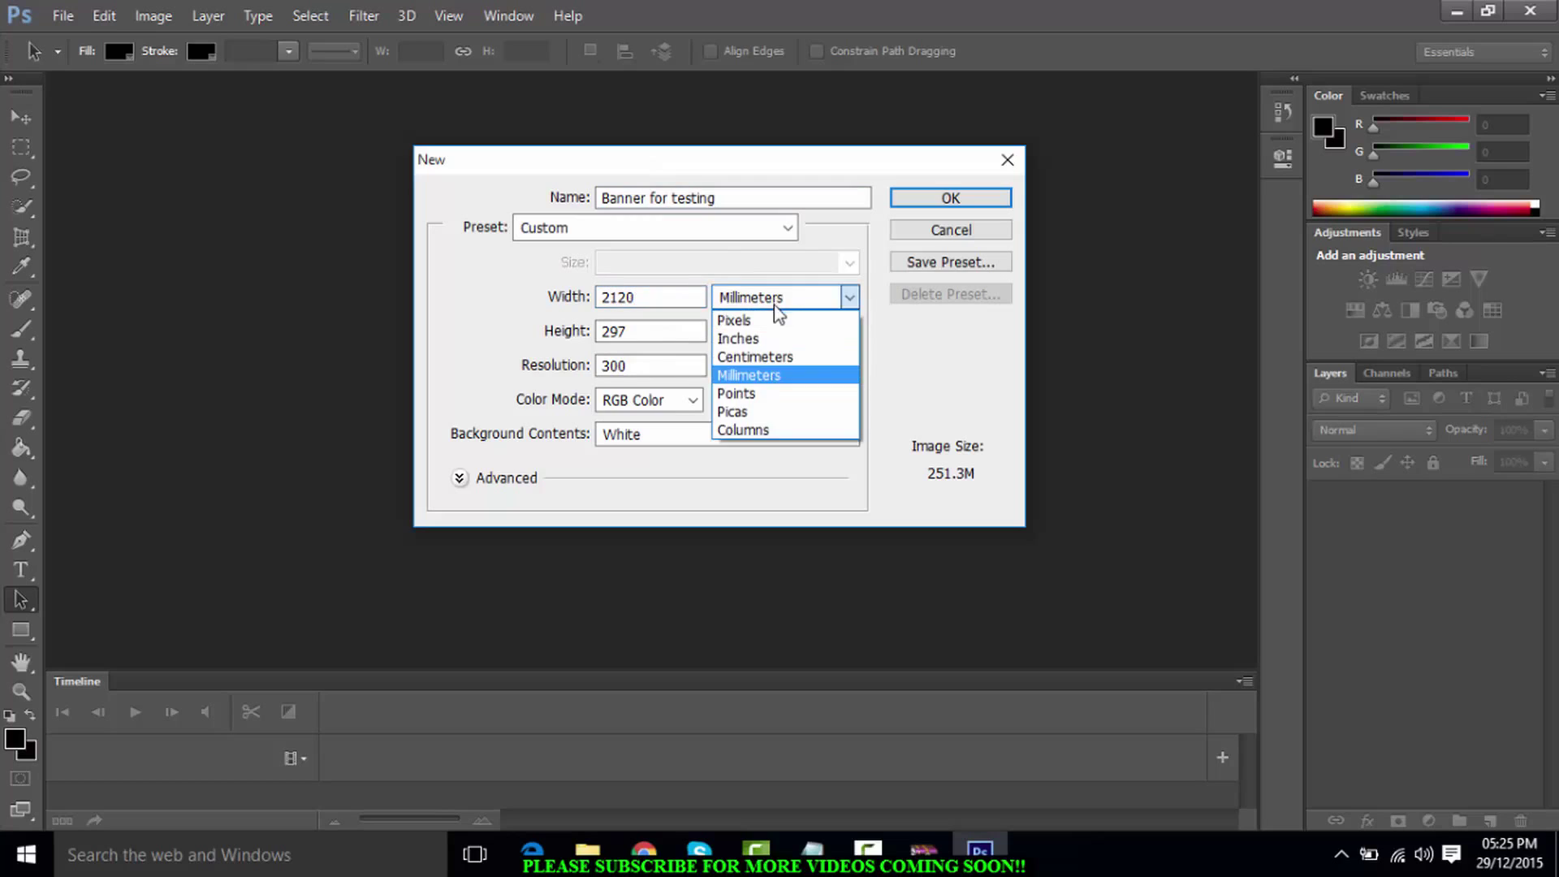
pyautogui.click(772, 317)
pyautogui.doubleClick(649, 333)
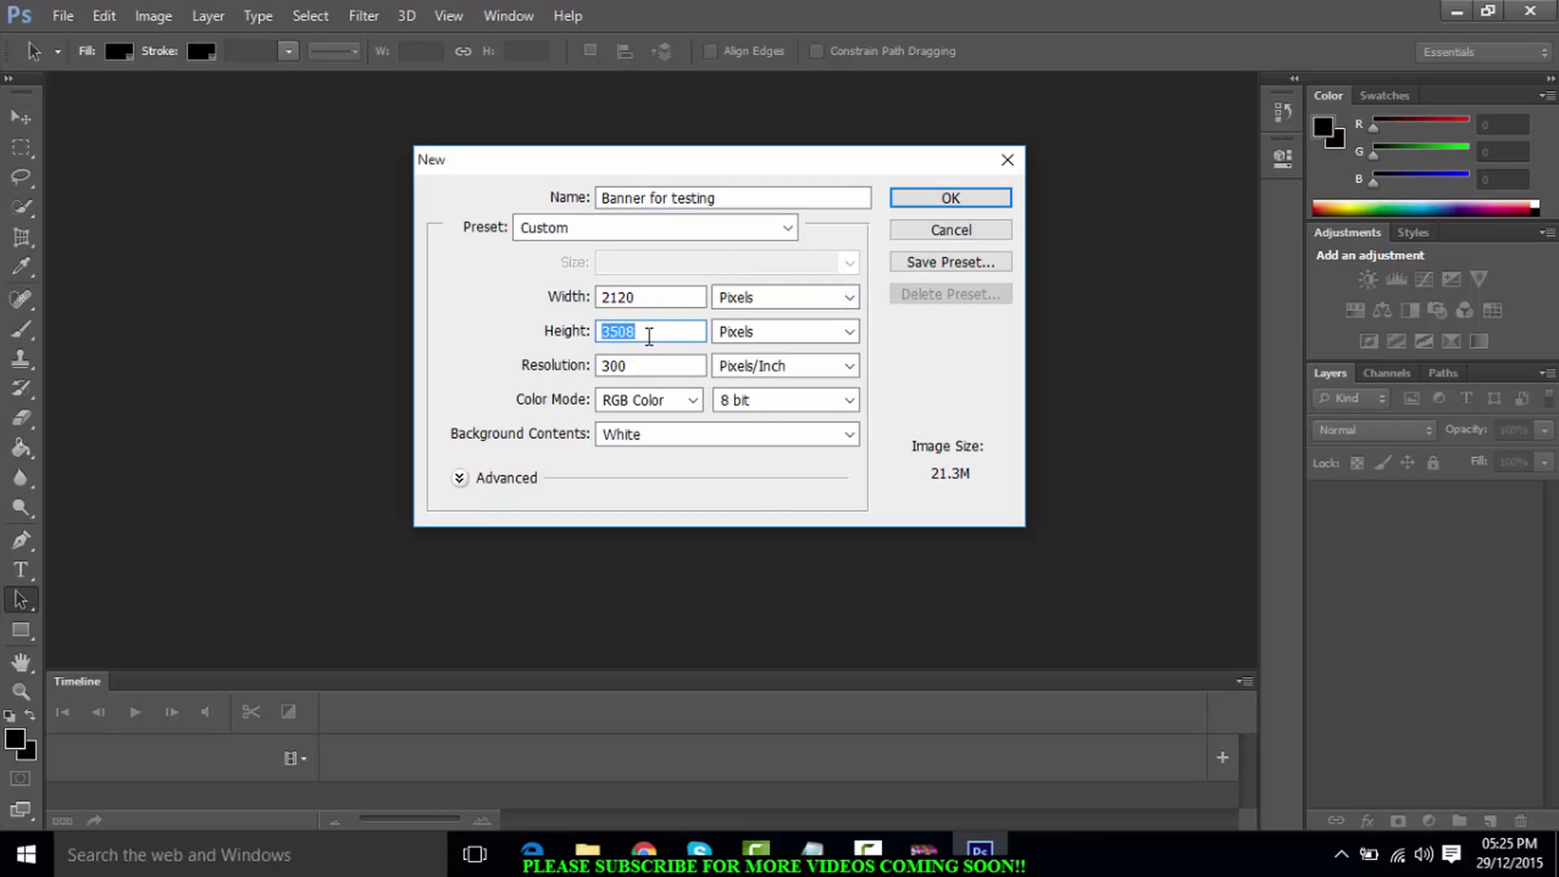
pyautogui.write('350')
pyautogui.press('Return')
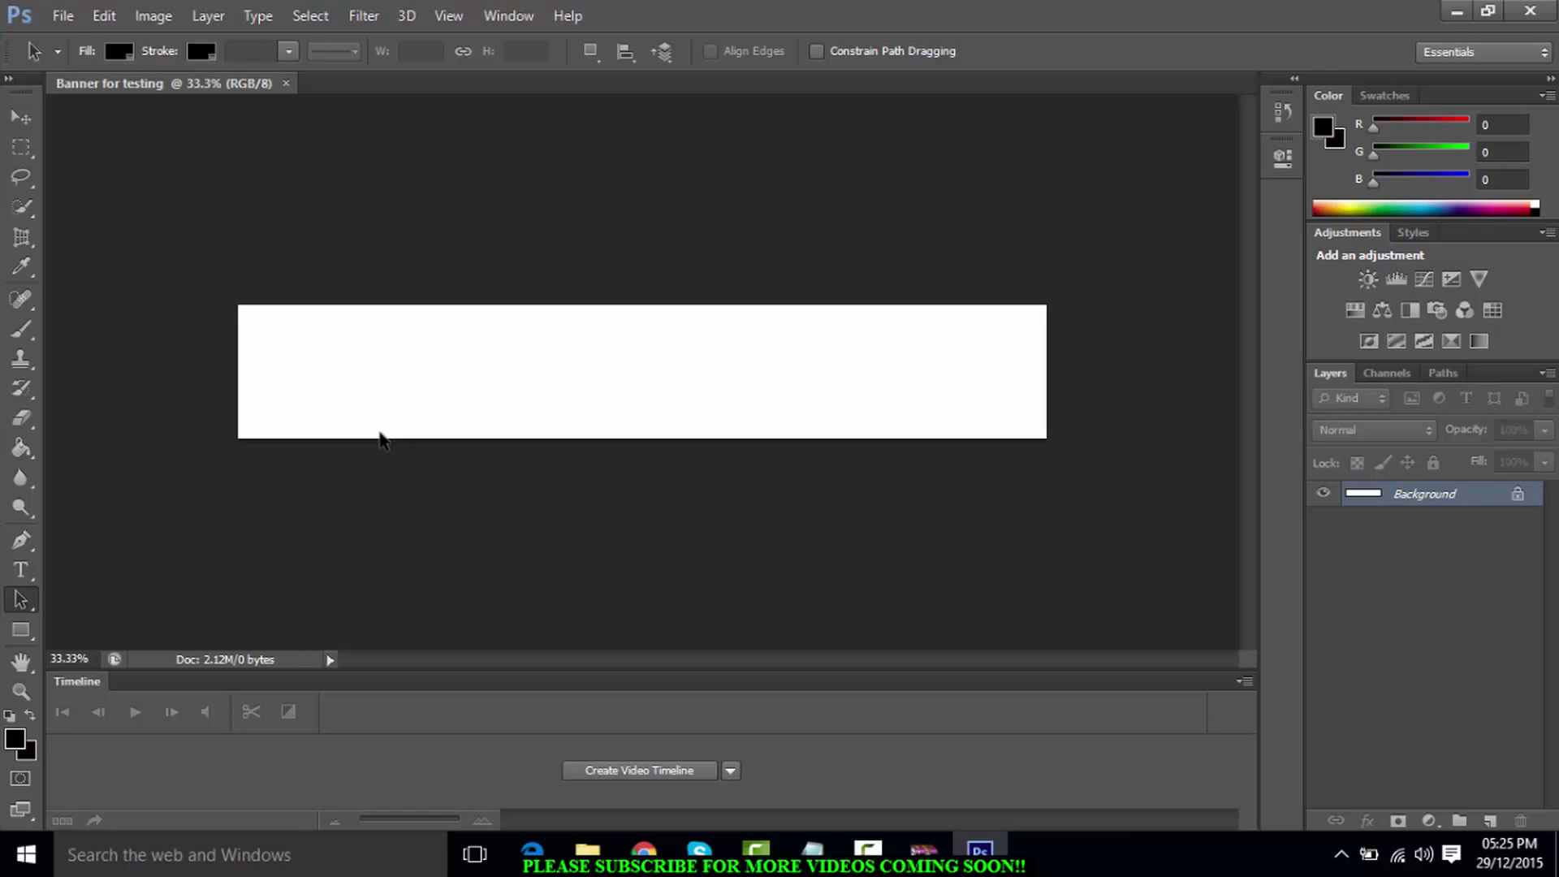
# Fill the whole banner background with the black foreground color using the Paint Bucket
pyautogui.hotkey('ctrl', '0')
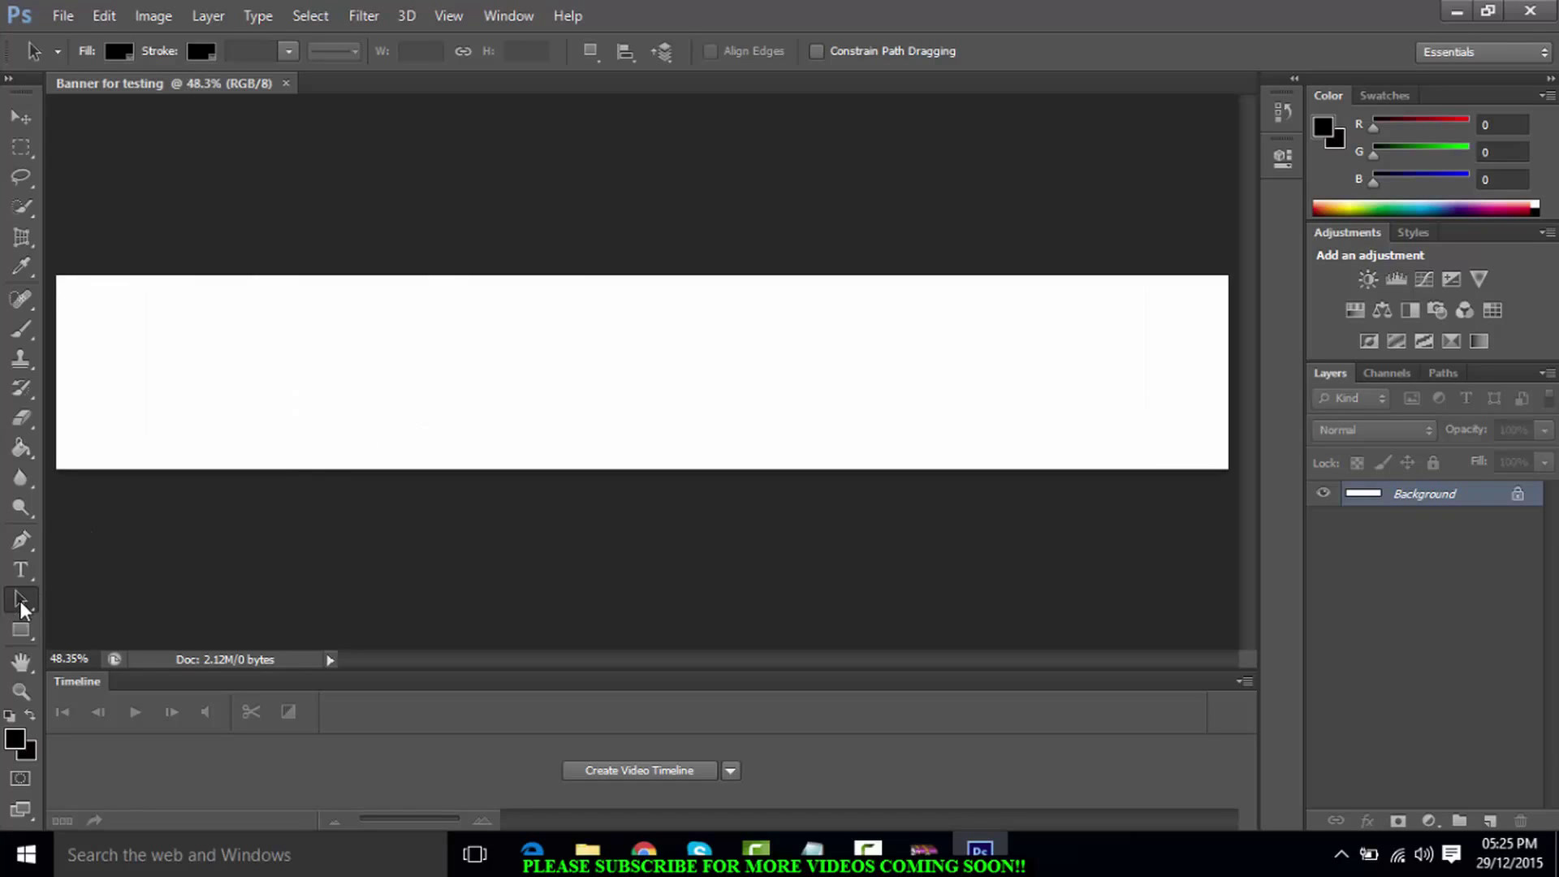
pyautogui.click(24, 450)
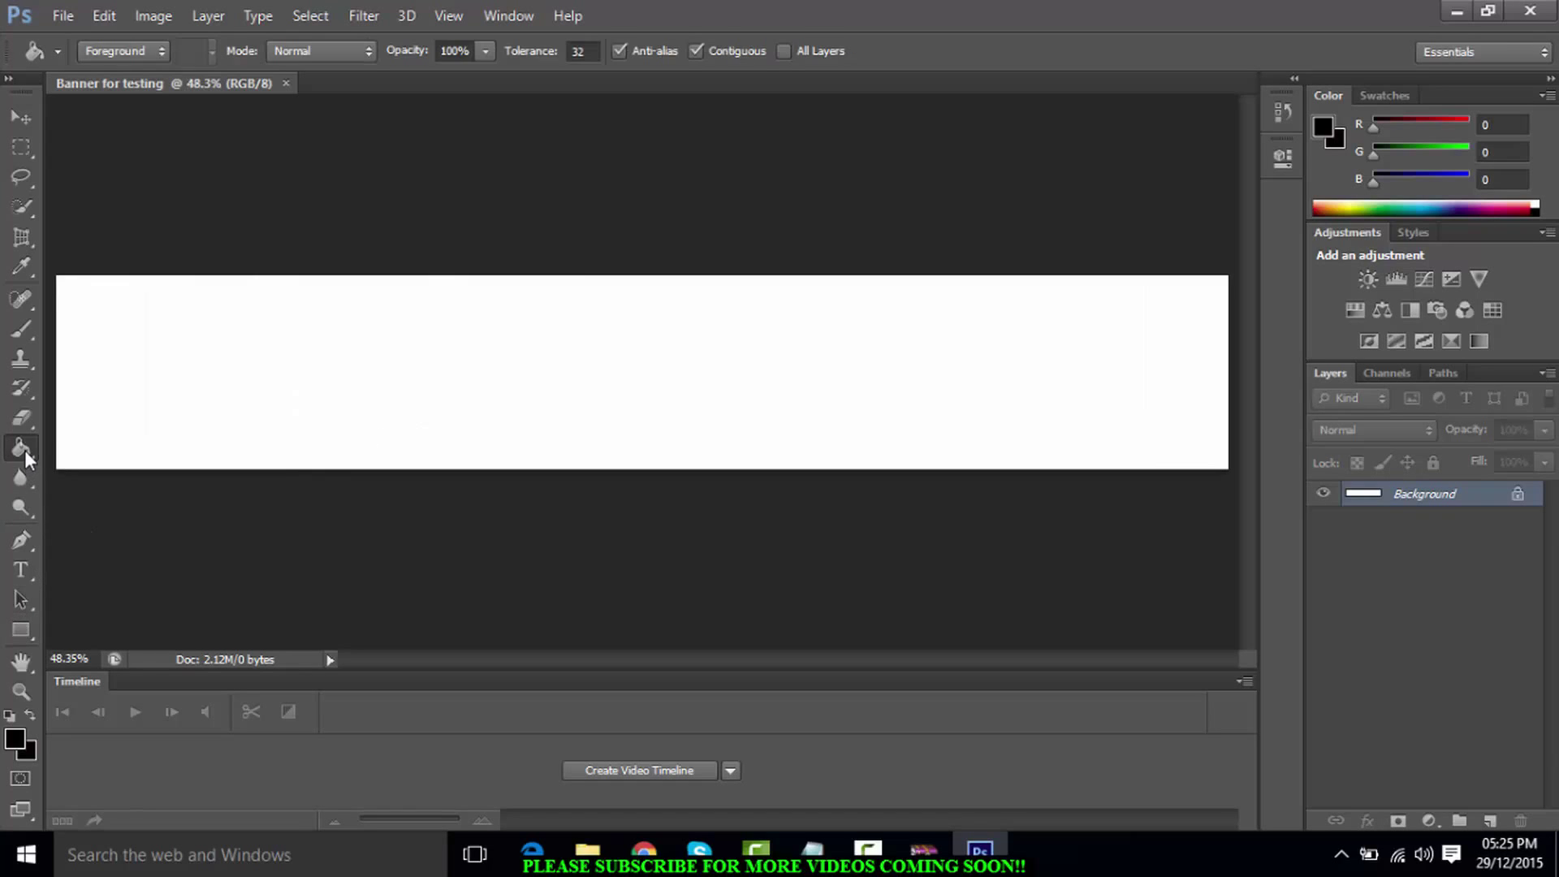
pyautogui.click(169, 393)
pyautogui.click(24, 201)
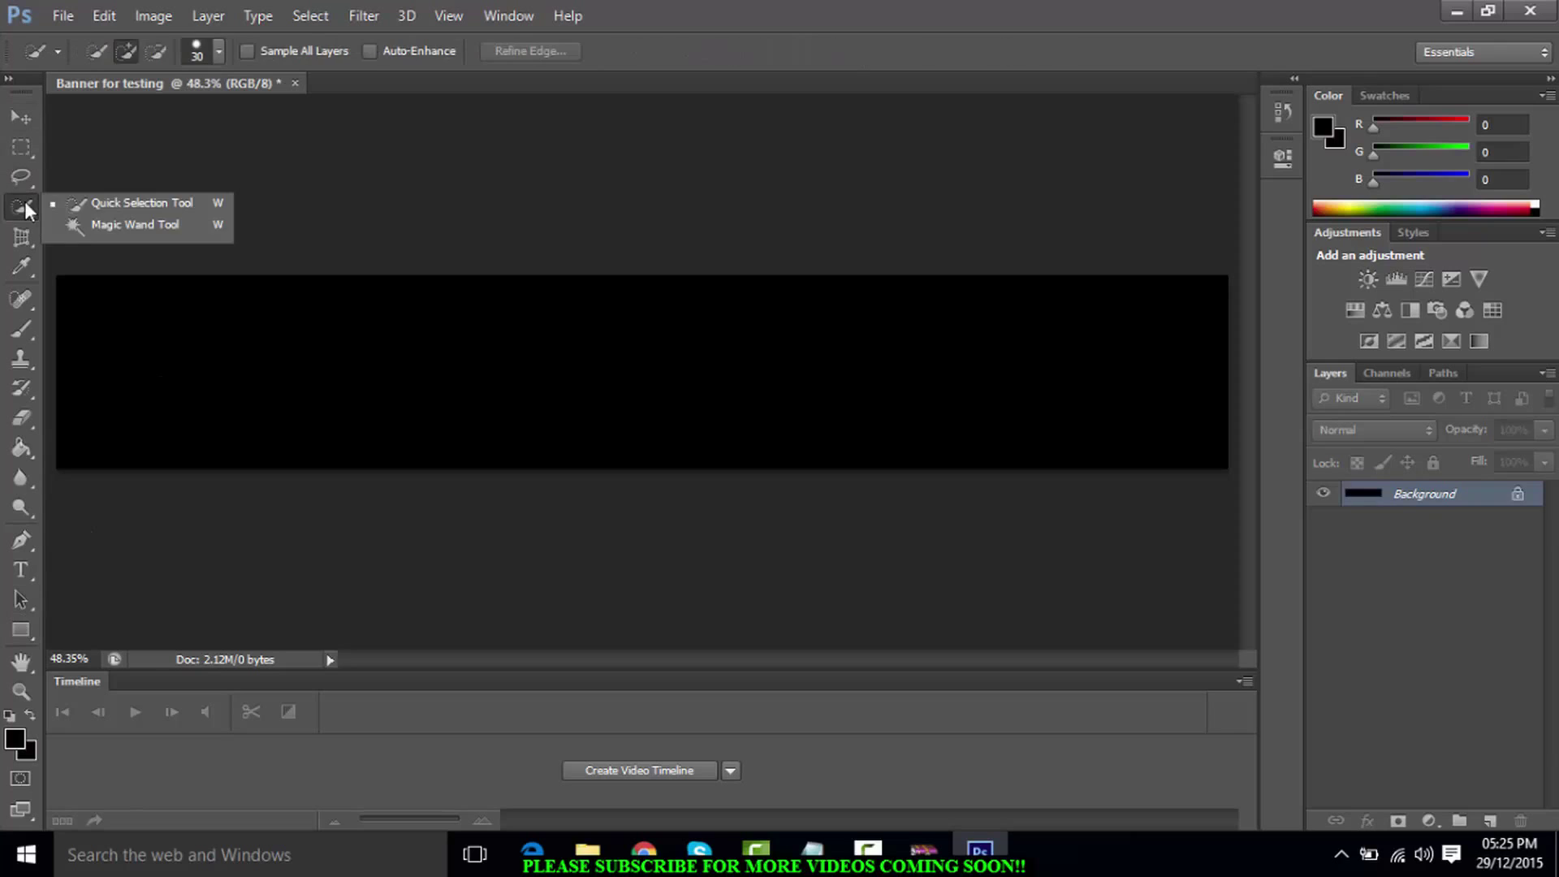
pyautogui.click(65, 226)
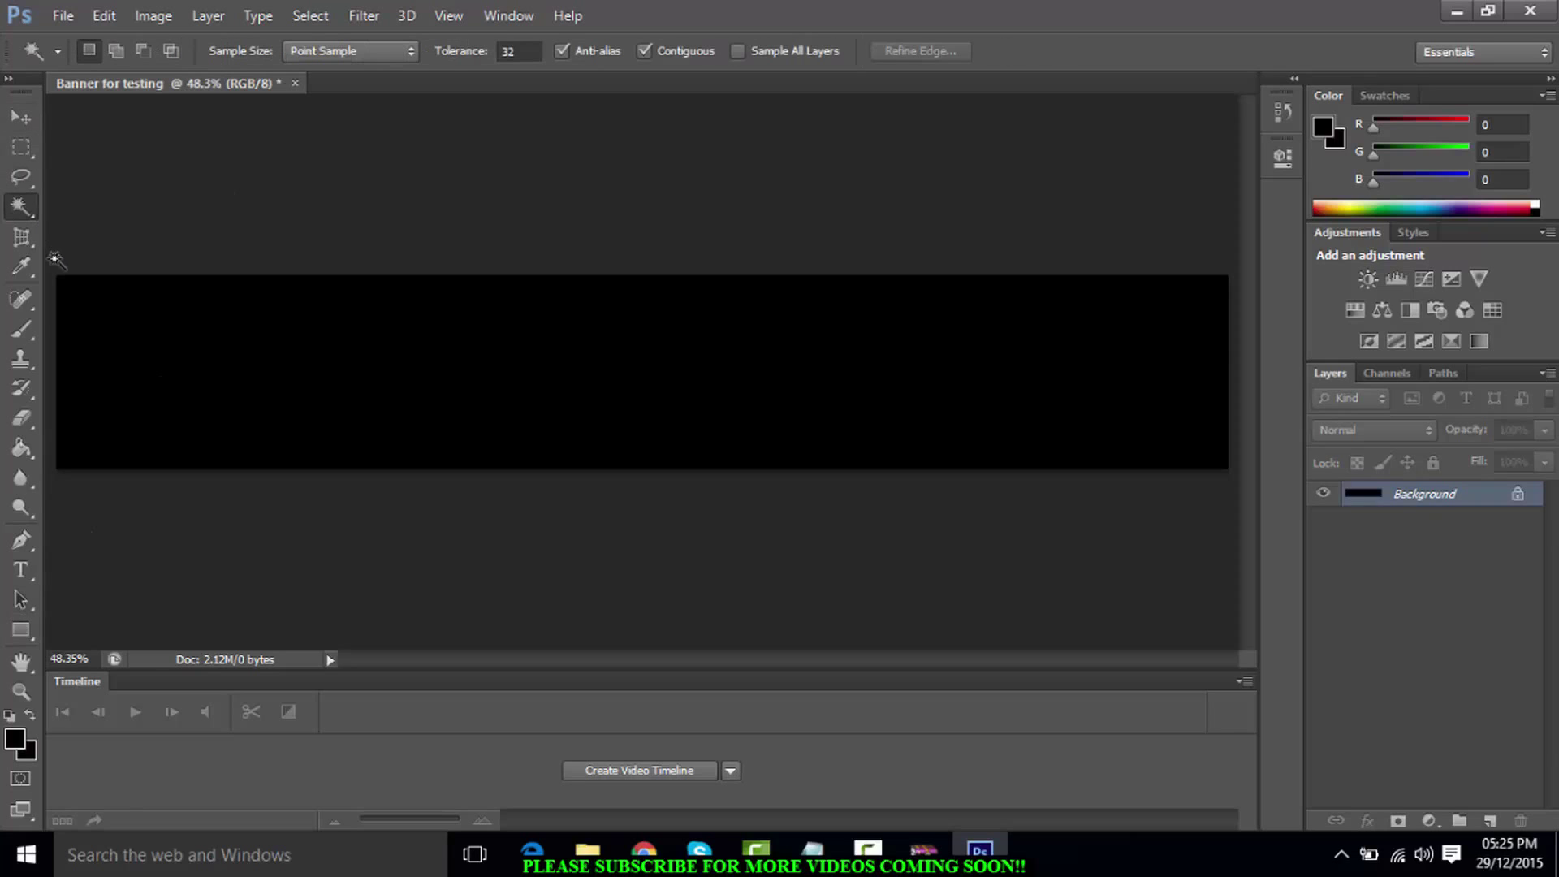
pyautogui.click(21, 539)
pyautogui.click(79, 537)
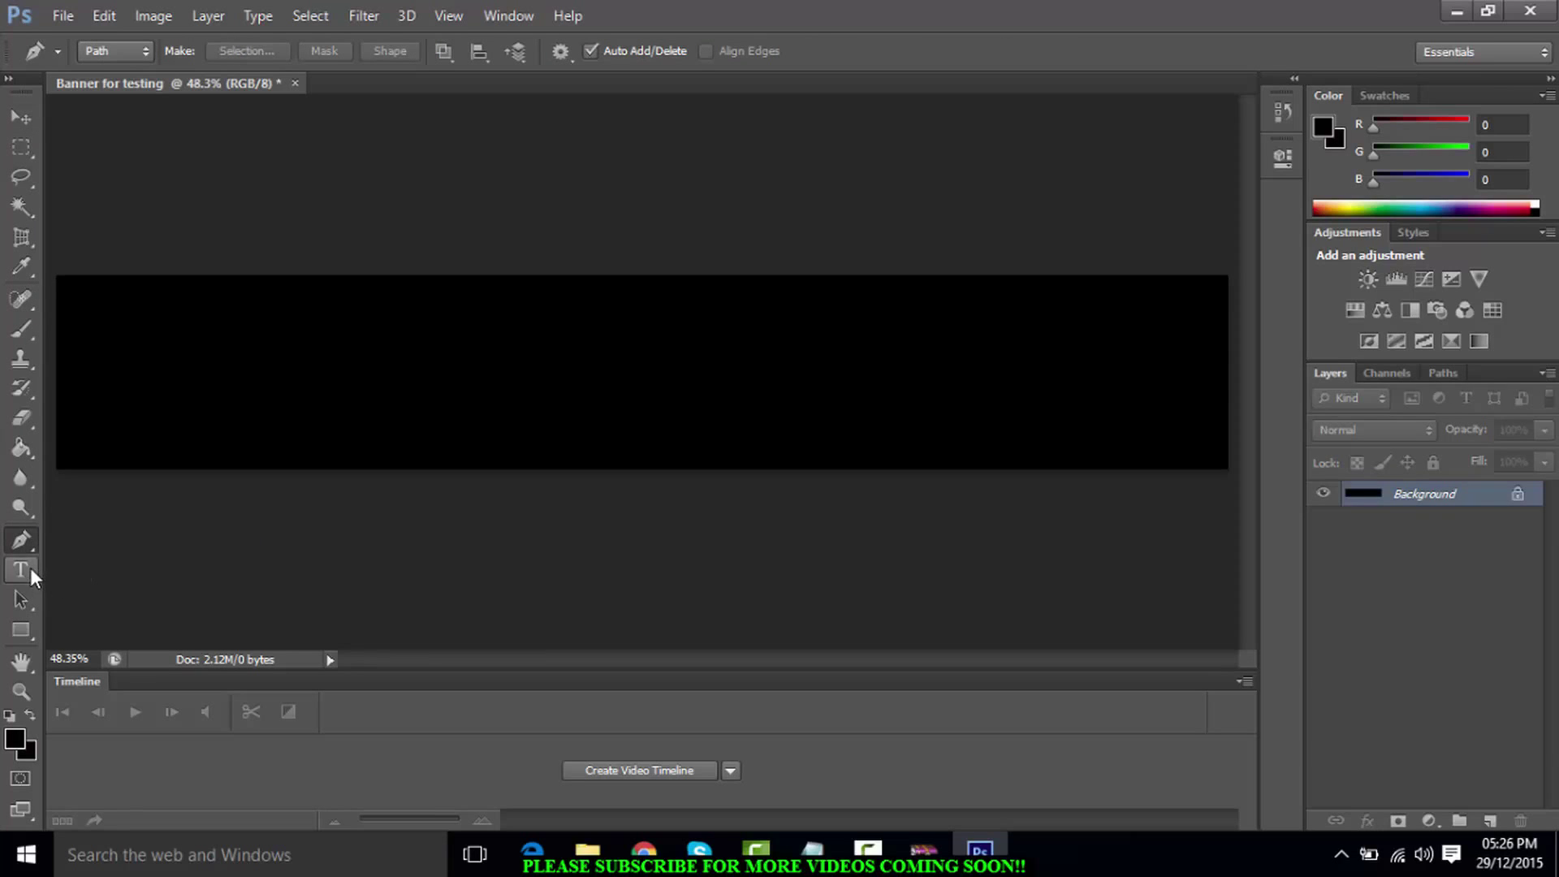
pyautogui.click(23, 445)
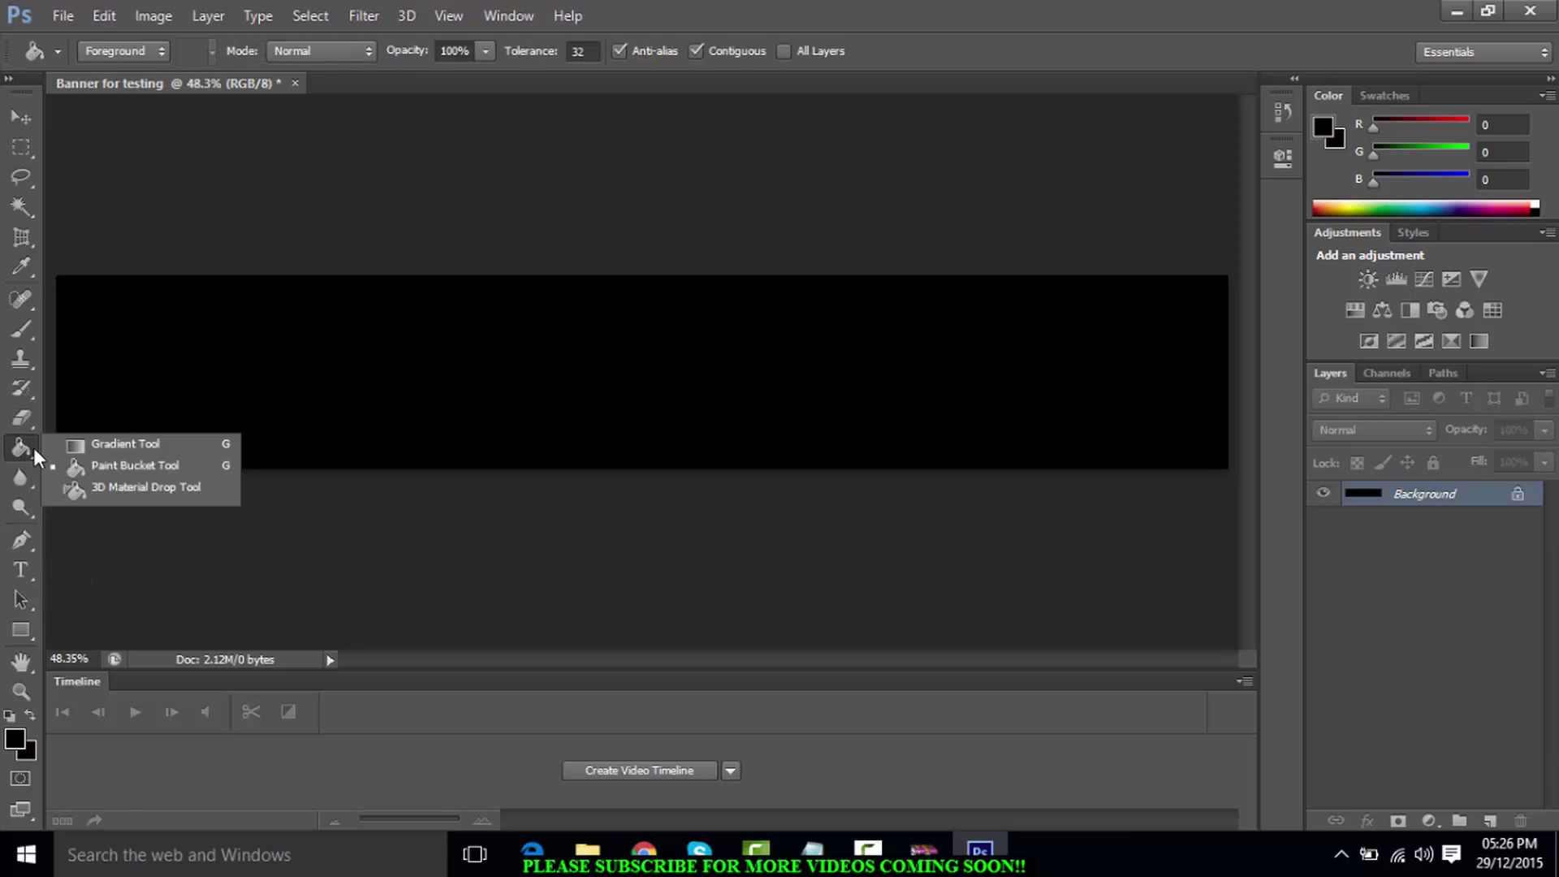
pyautogui.click(111, 467)
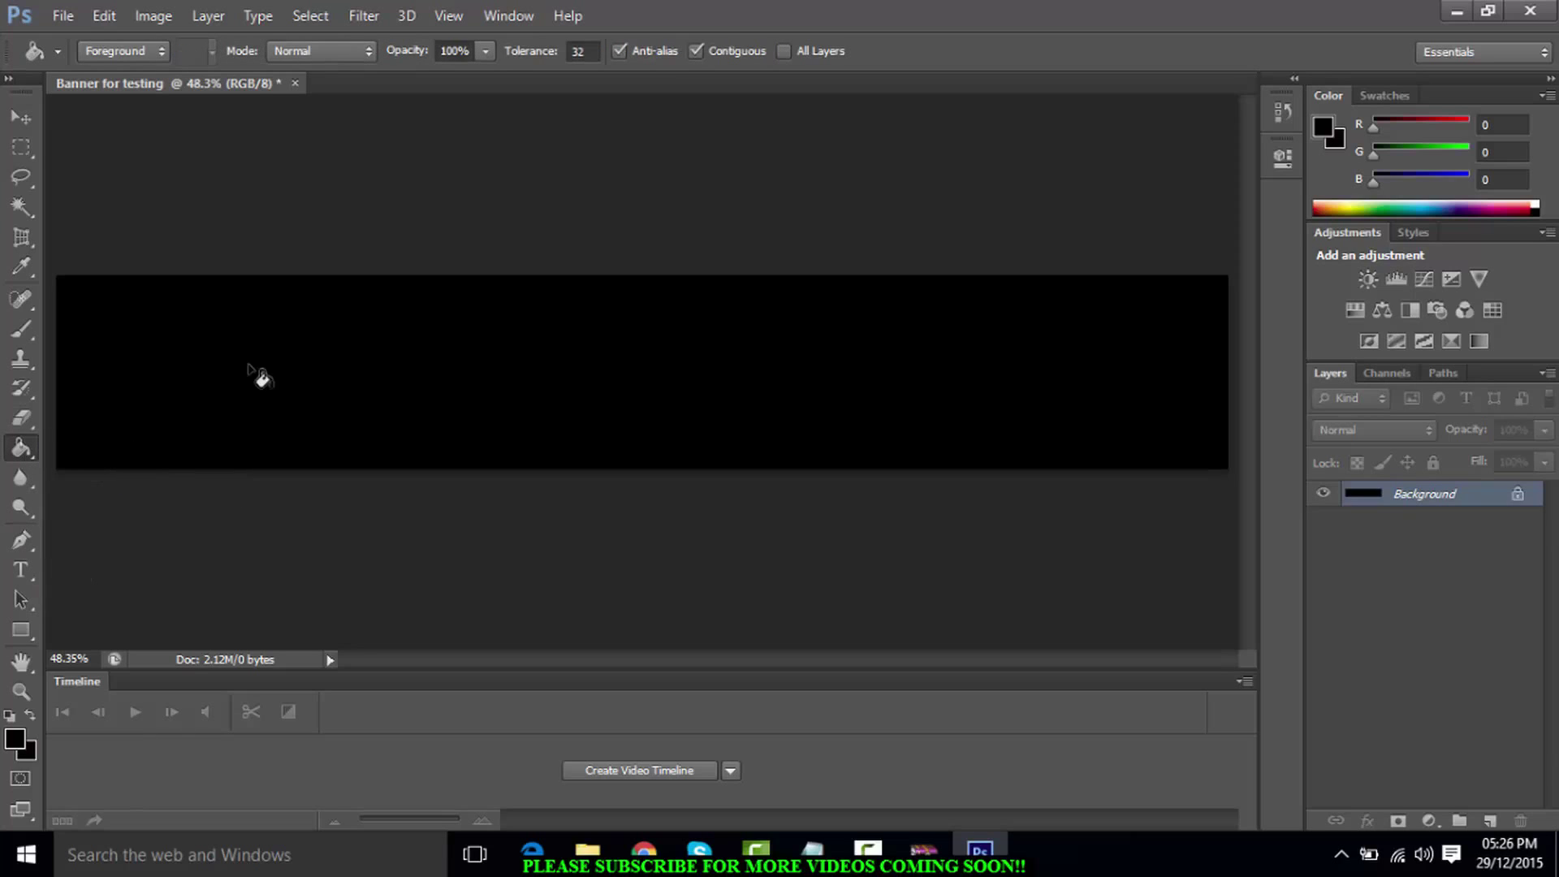
pyautogui.click(21, 117)
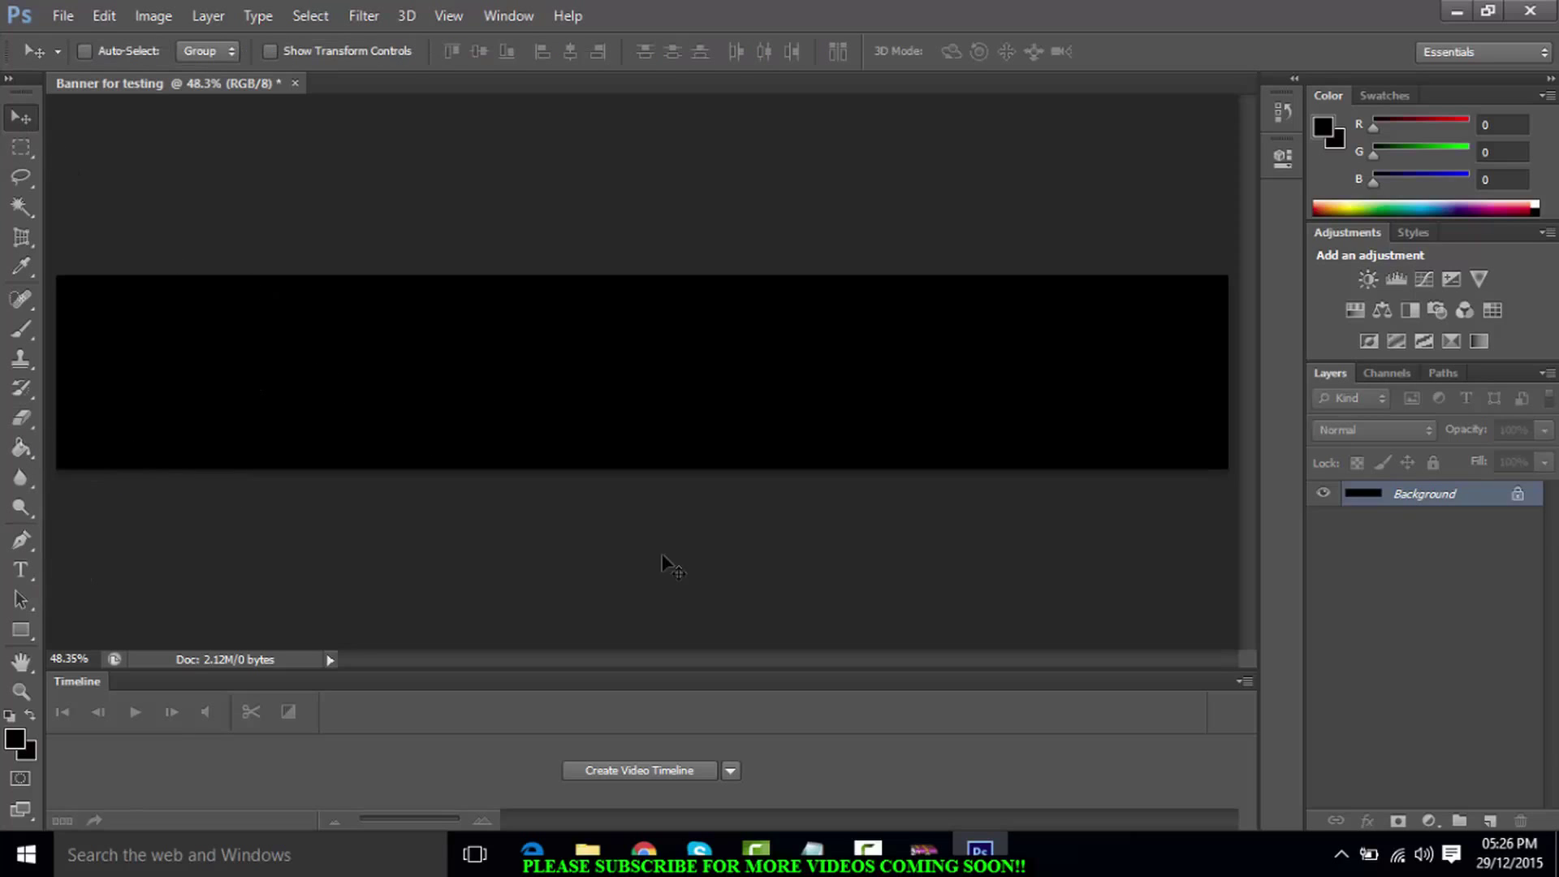
# Add seven new empty layers above the black background
pyautogui.click(1490, 821)
pyautogui.click(1490, 821)
pyautogui.click(1490, 821)
pyautogui.click(1490, 821)
pyautogui.click(1490, 821)
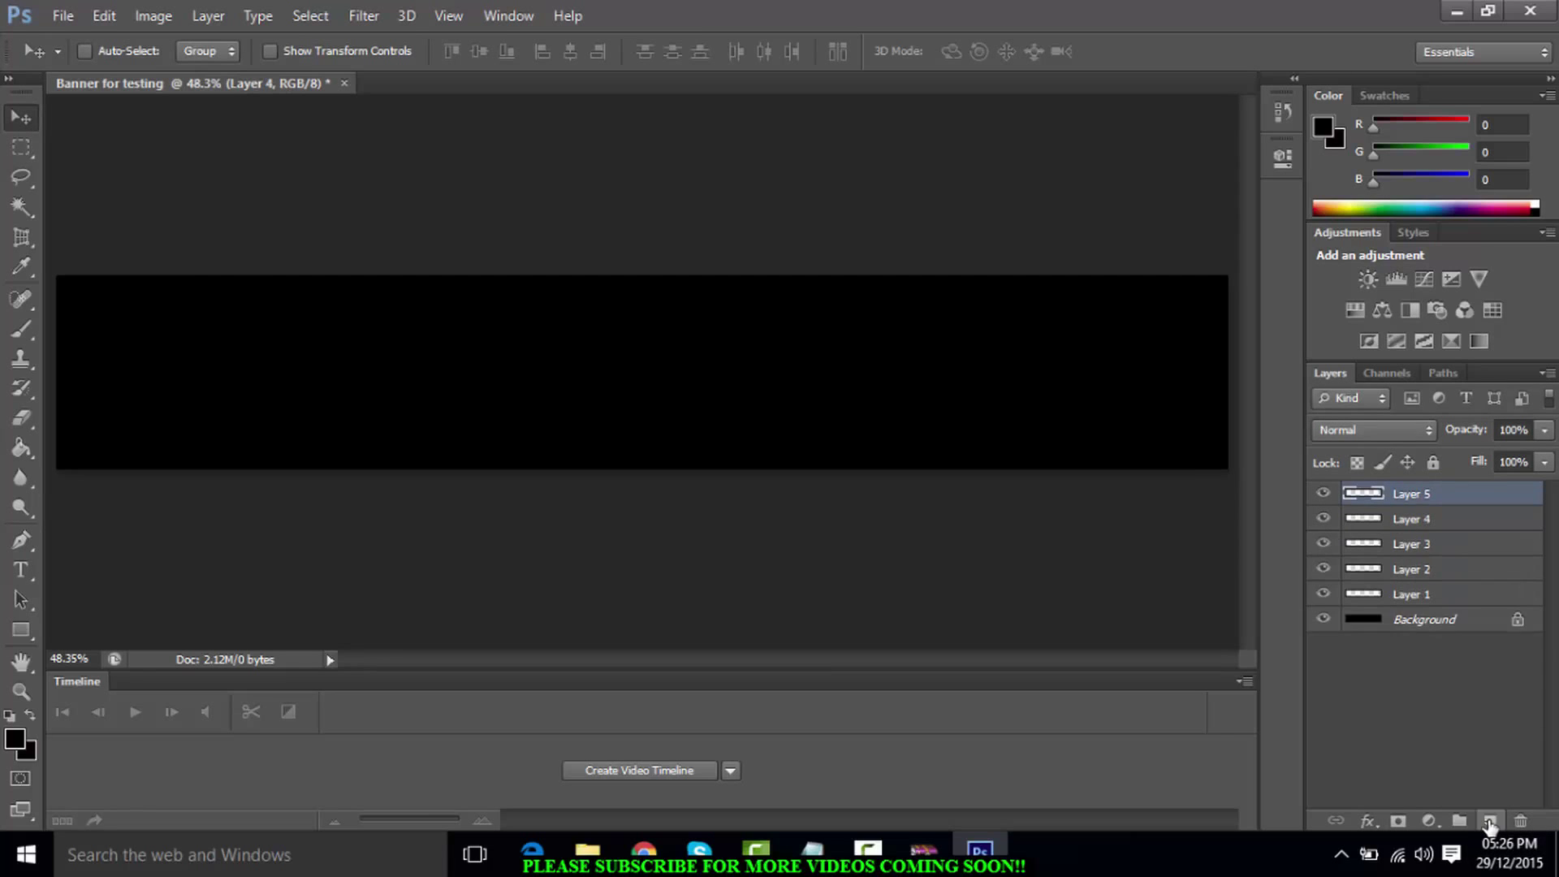
pyautogui.click(1490, 821)
pyautogui.click(1490, 822)
# Switch to the Notepad note about proving it works and add the line "as u can see it works" below its text
pyautogui.moveTo(812, 851)
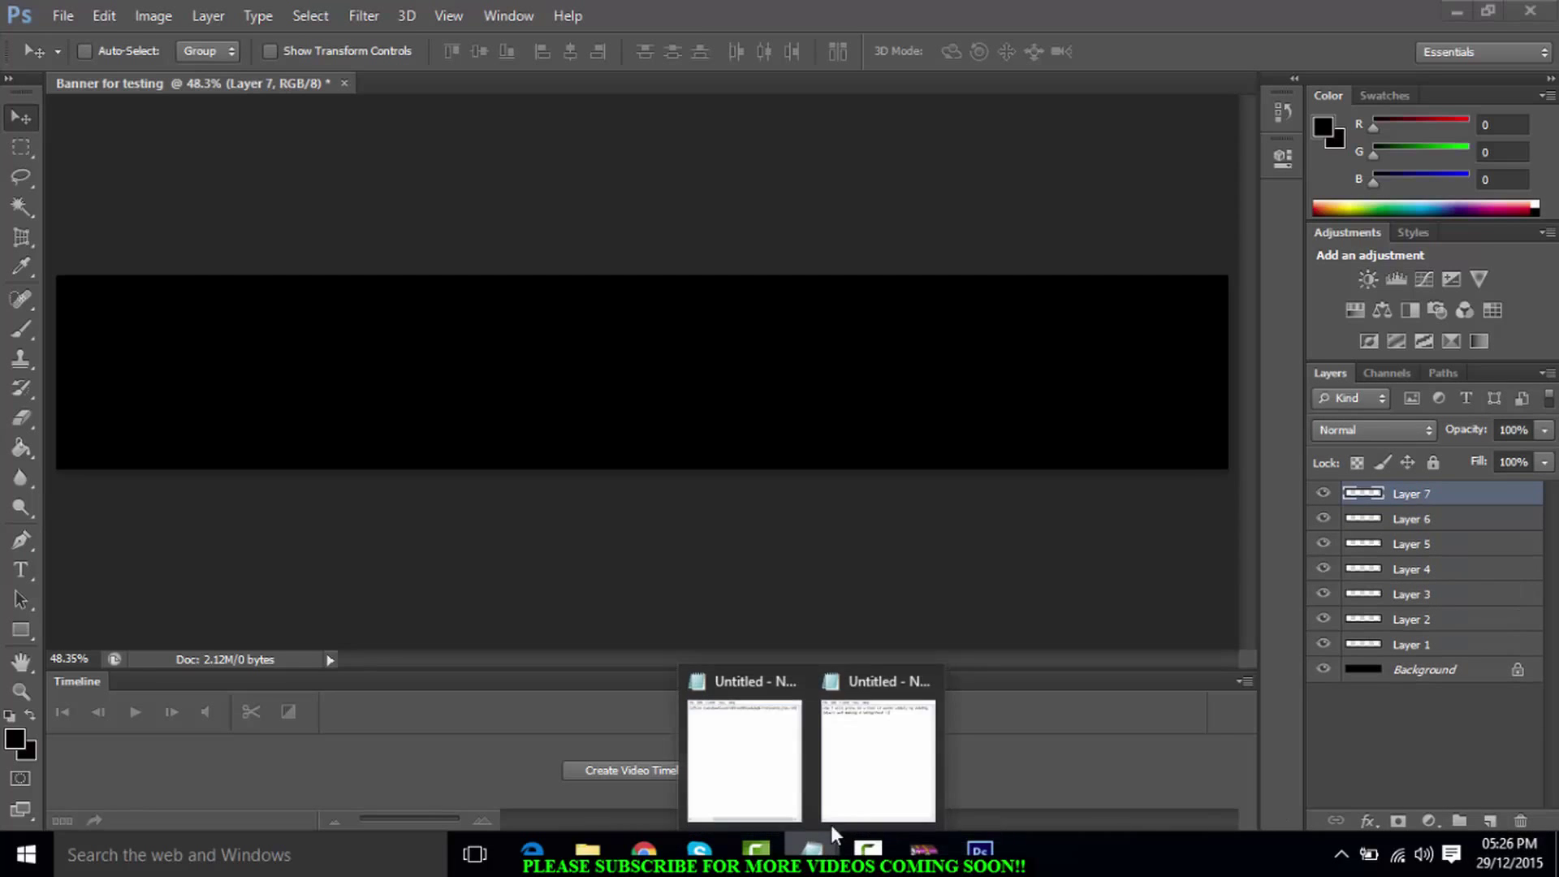
pyautogui.click(861, 769)
pyautogui.press('Return')
pyautogui.write('as')
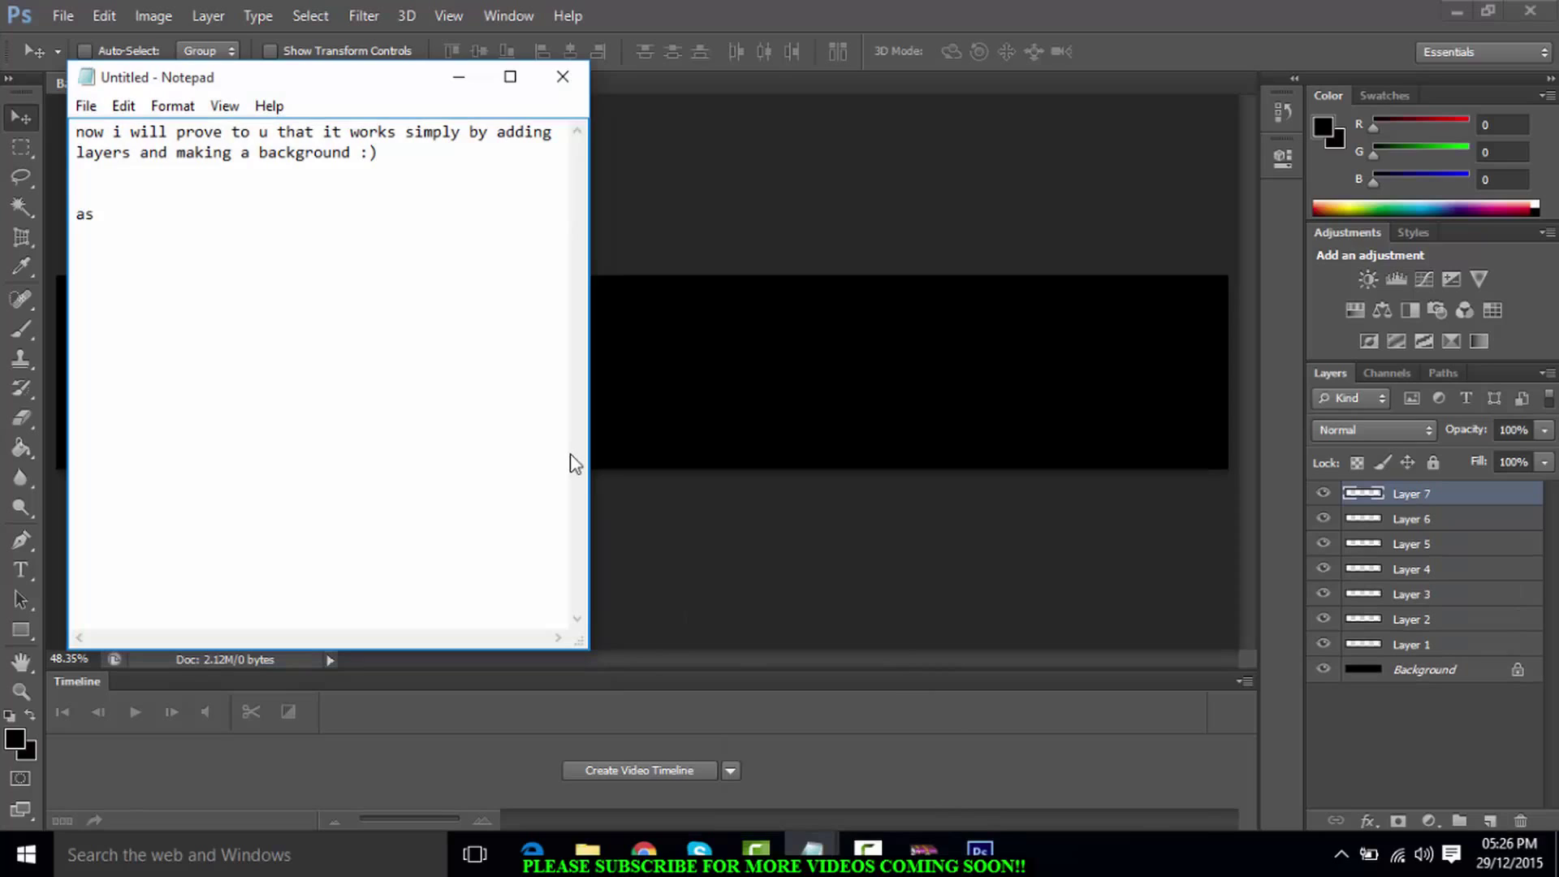
pyautogui.write(' u can se')
pyautogui.write('e it works ')
# Add the Notepad paragraph "if u would like to know how to make a simple banner in PSCS6 then please check out my other video"
pyautogui.write('if u')
pyautogui.write(' would l')
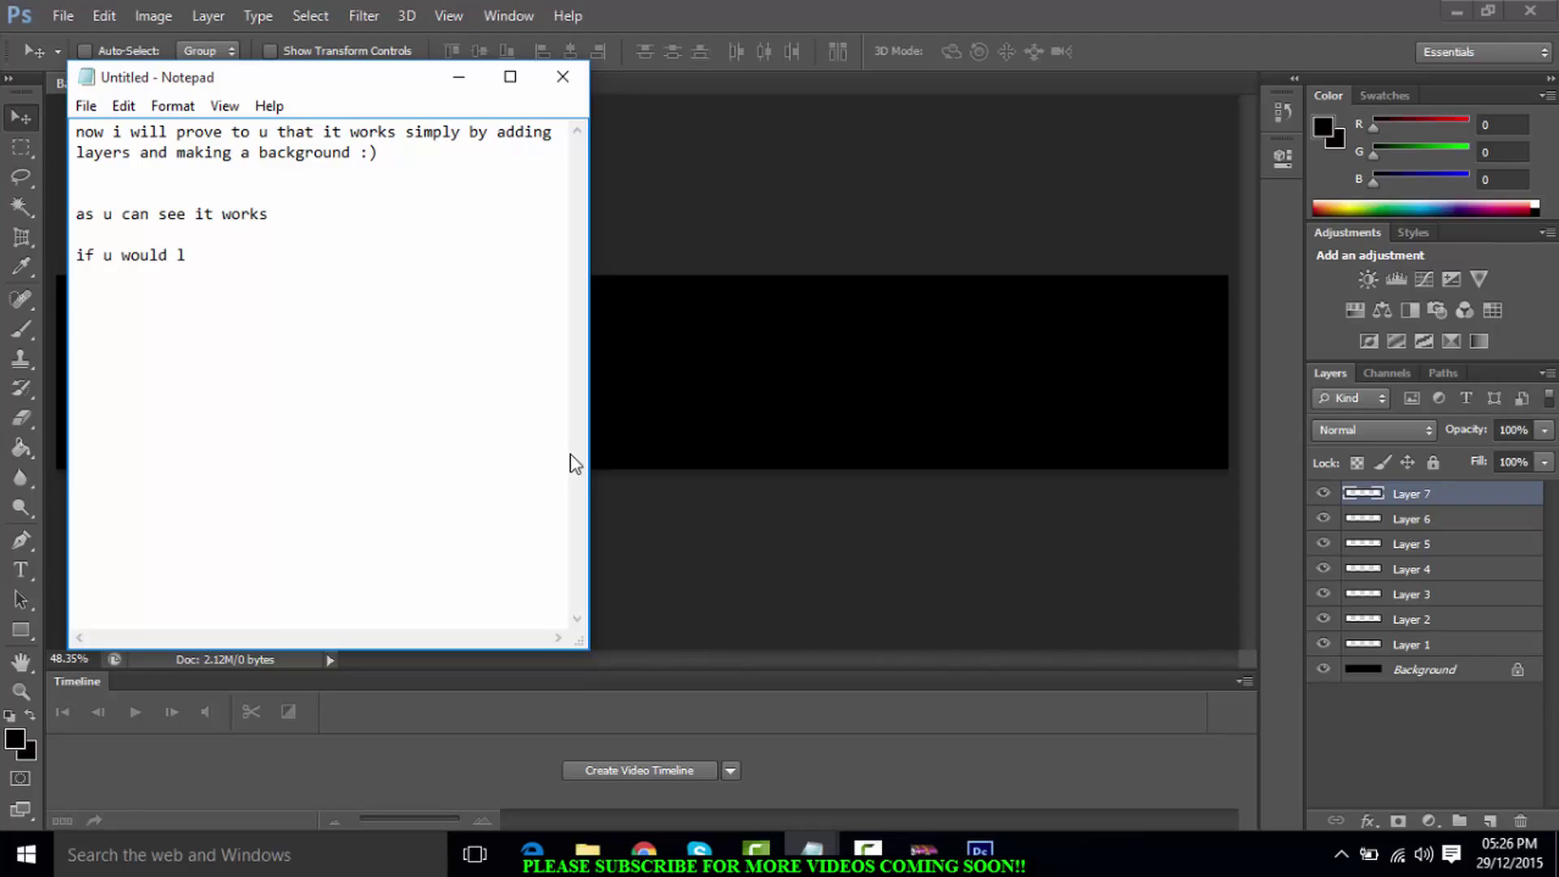
pyautogui.write('ike to know how to mak')
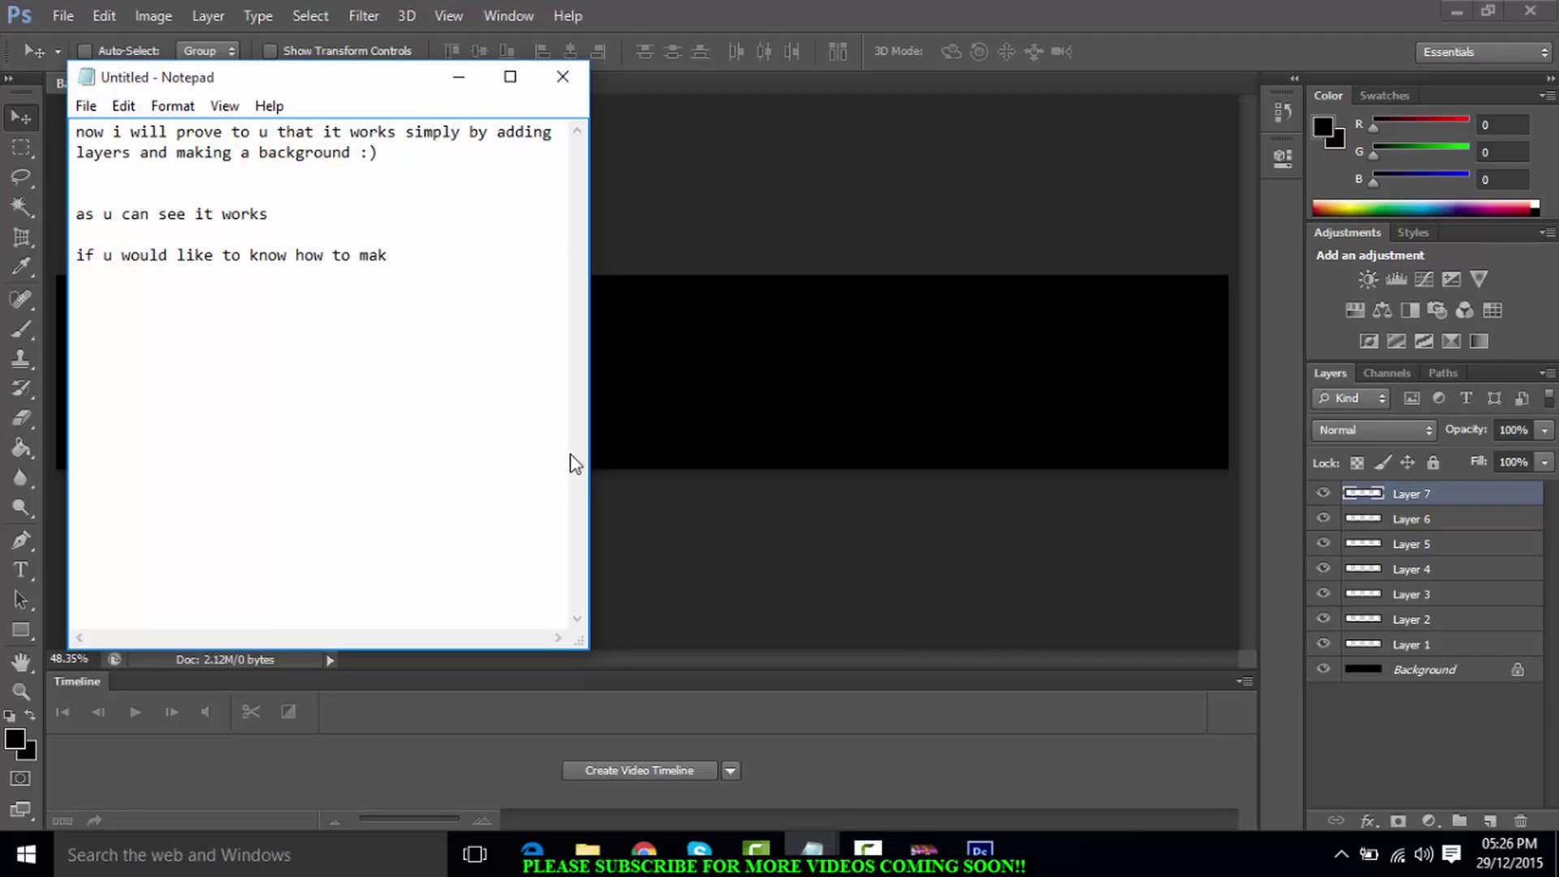
pyautogui.write('e a simple banner ')
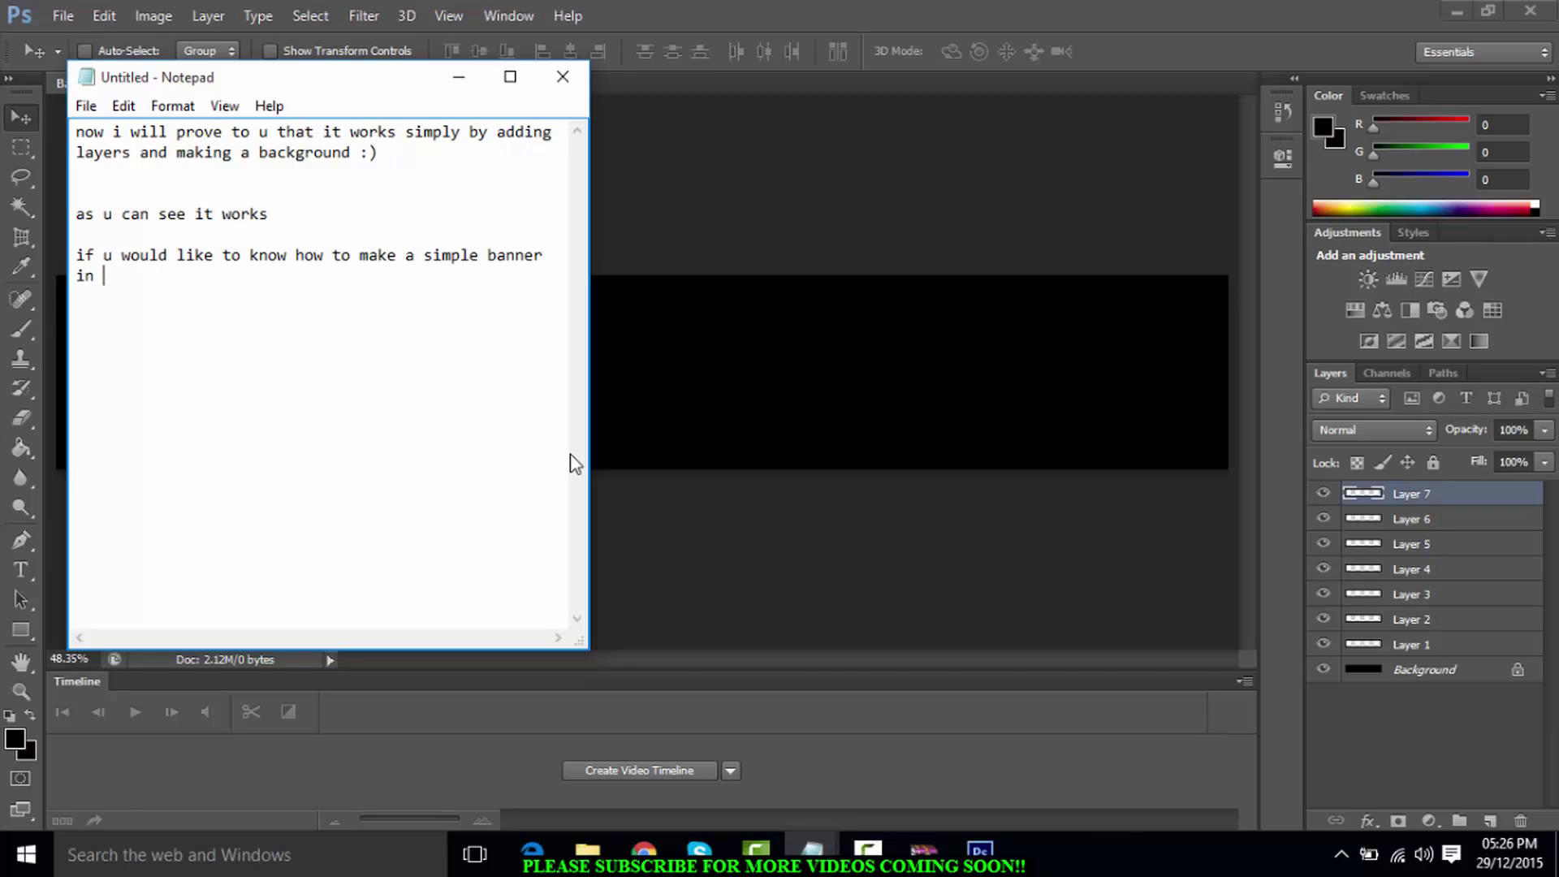
pyautogui.write('in PSCS6 then please check')
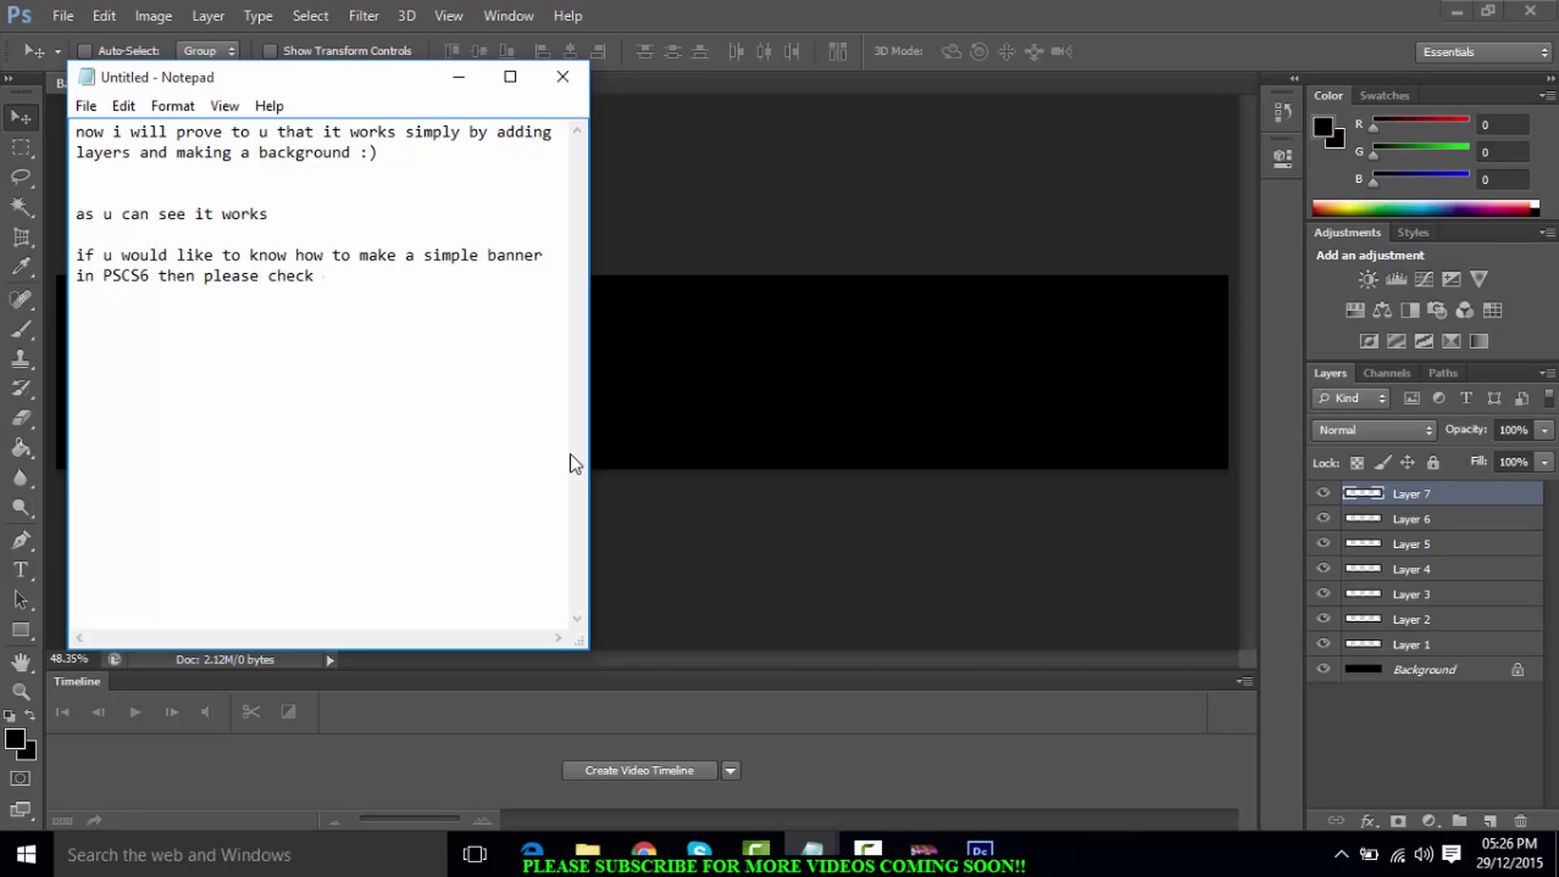
pyautogui.write(' out my other video ')
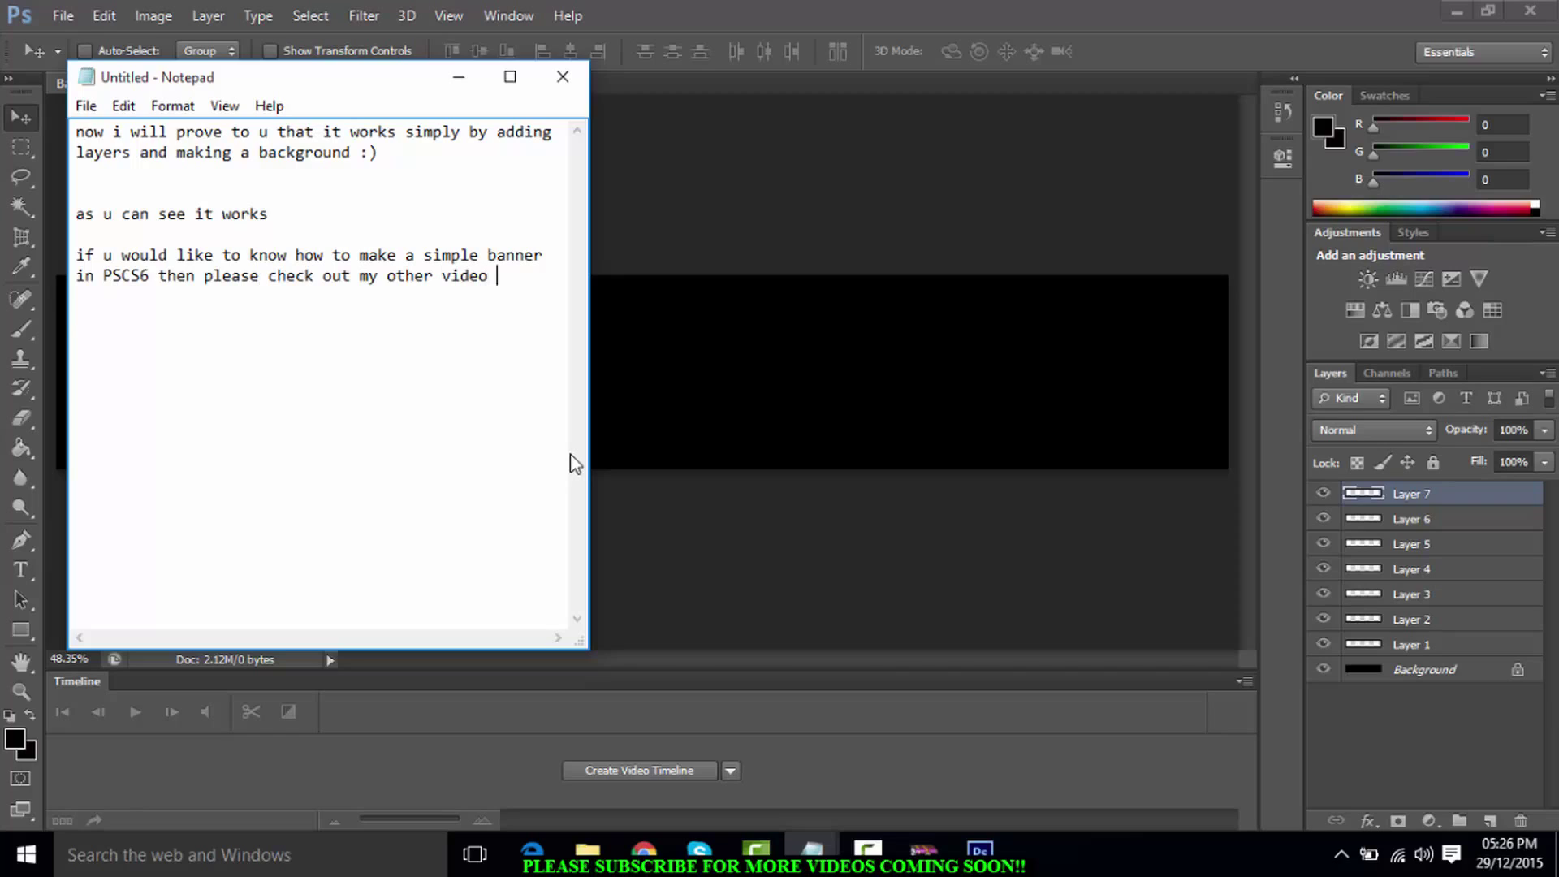
# Add the closing lines "thanks for watching if u enjoyed please like comment and" and "subscribe for more videos coming soon"
pyautogui.write('thanks for watch')
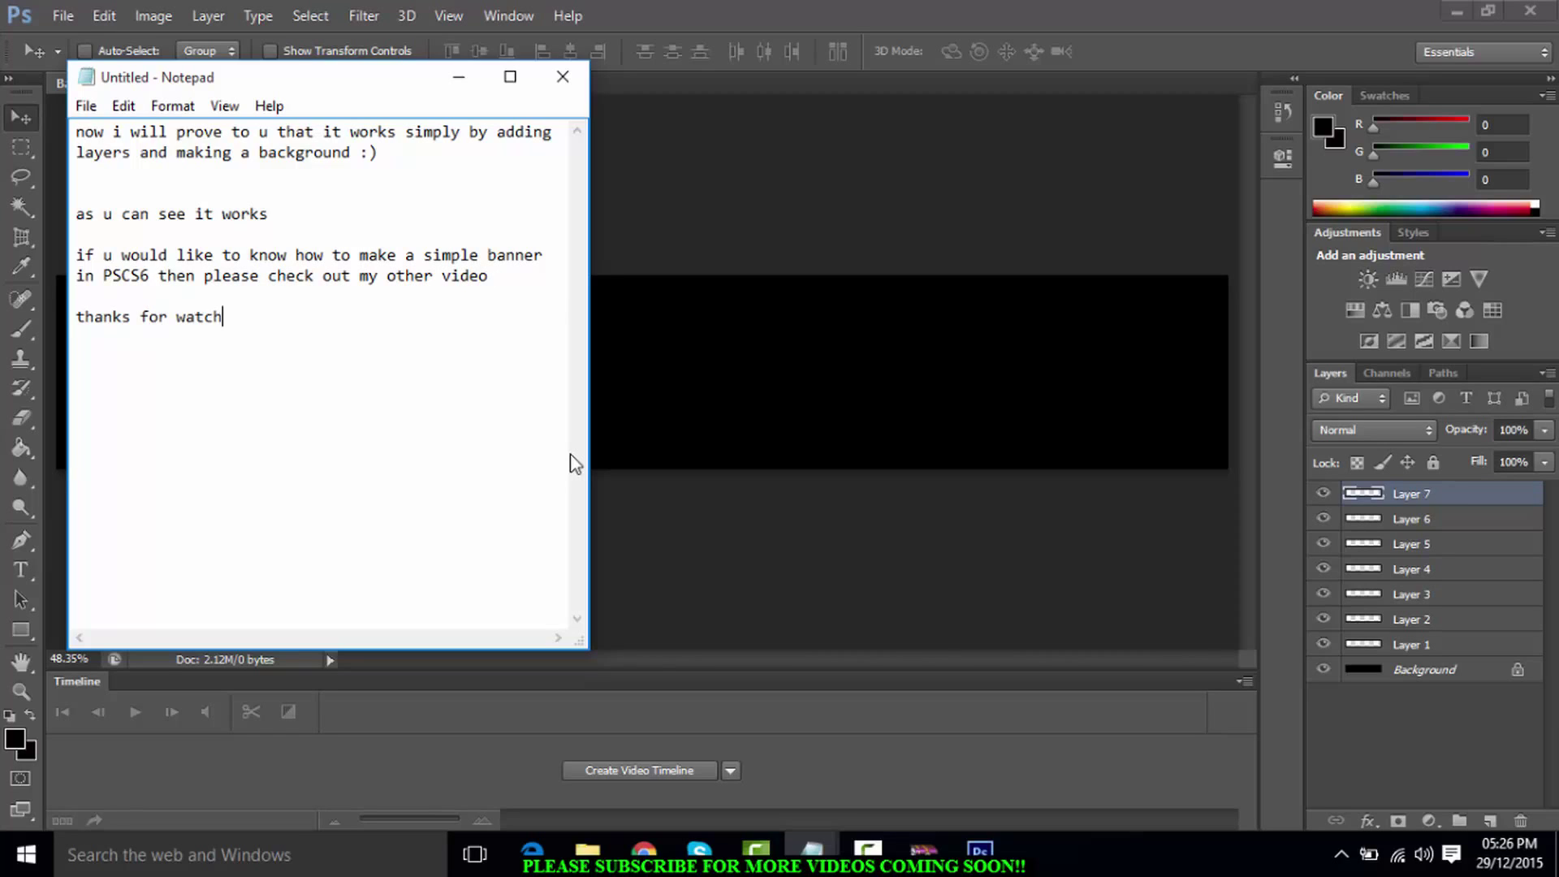
pyautogui.write('ing if u enjoyed please l')
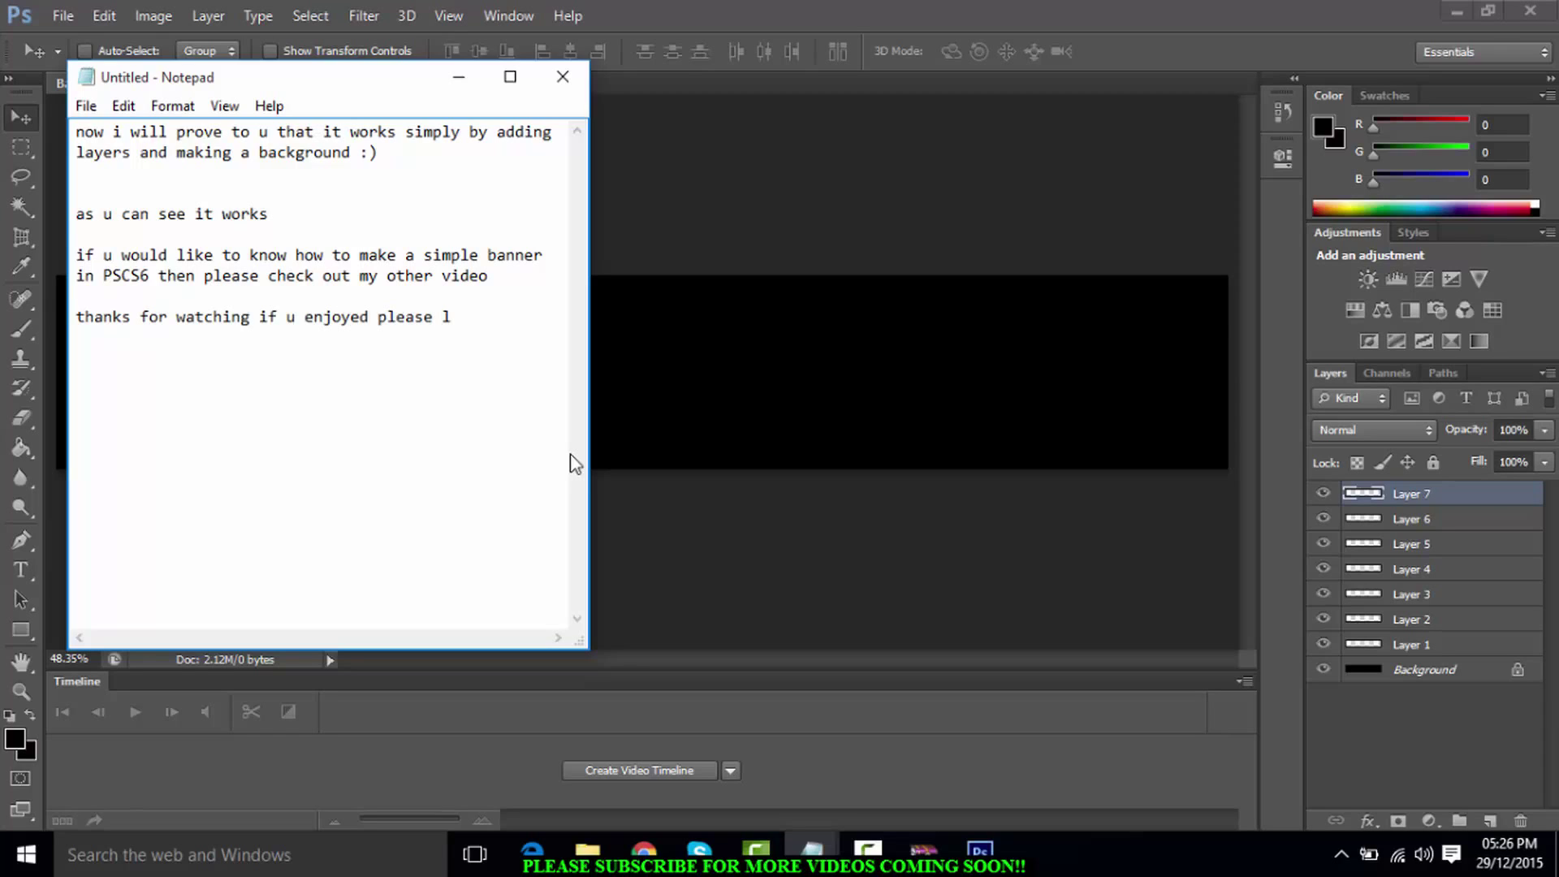
pyautogui.write('ike comment and')
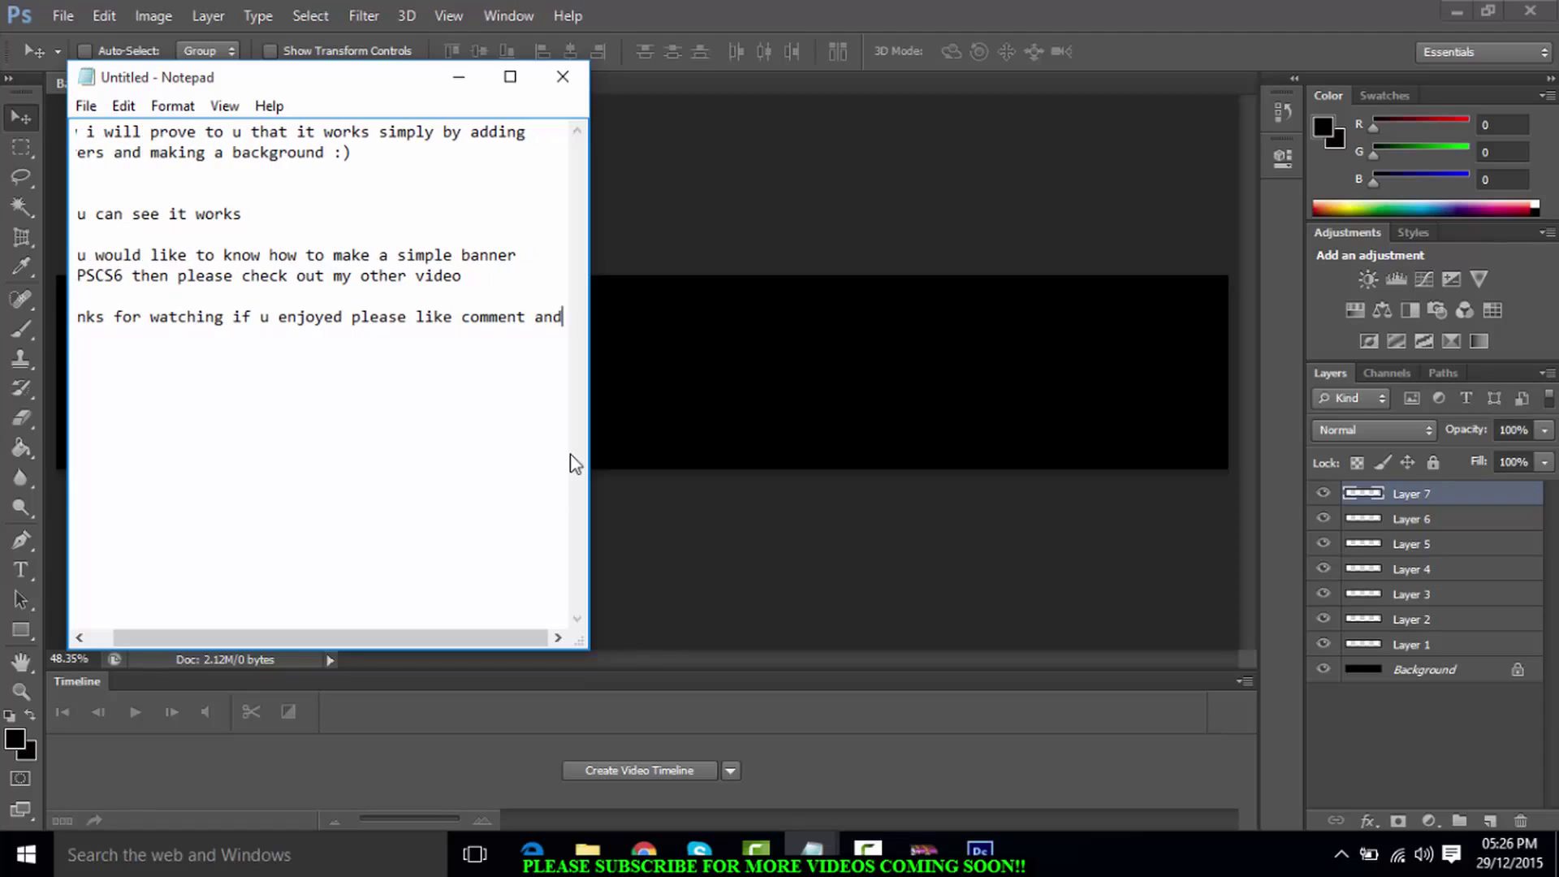
pyautogui.press('Return')
pyautogui.write('subscr')
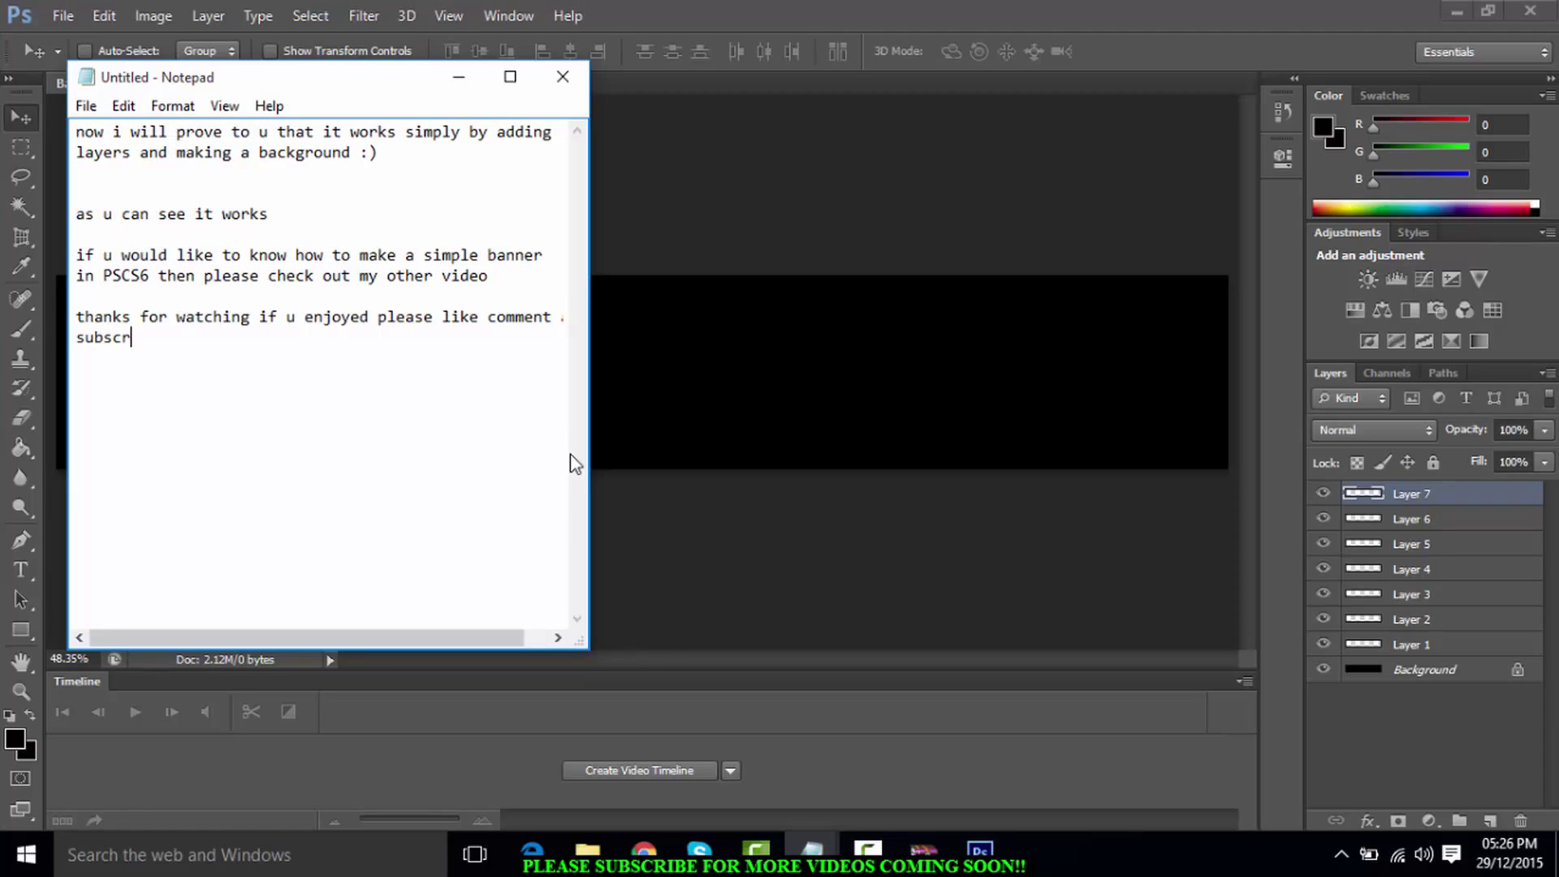
pyautogui.write('ibe for more videos co')
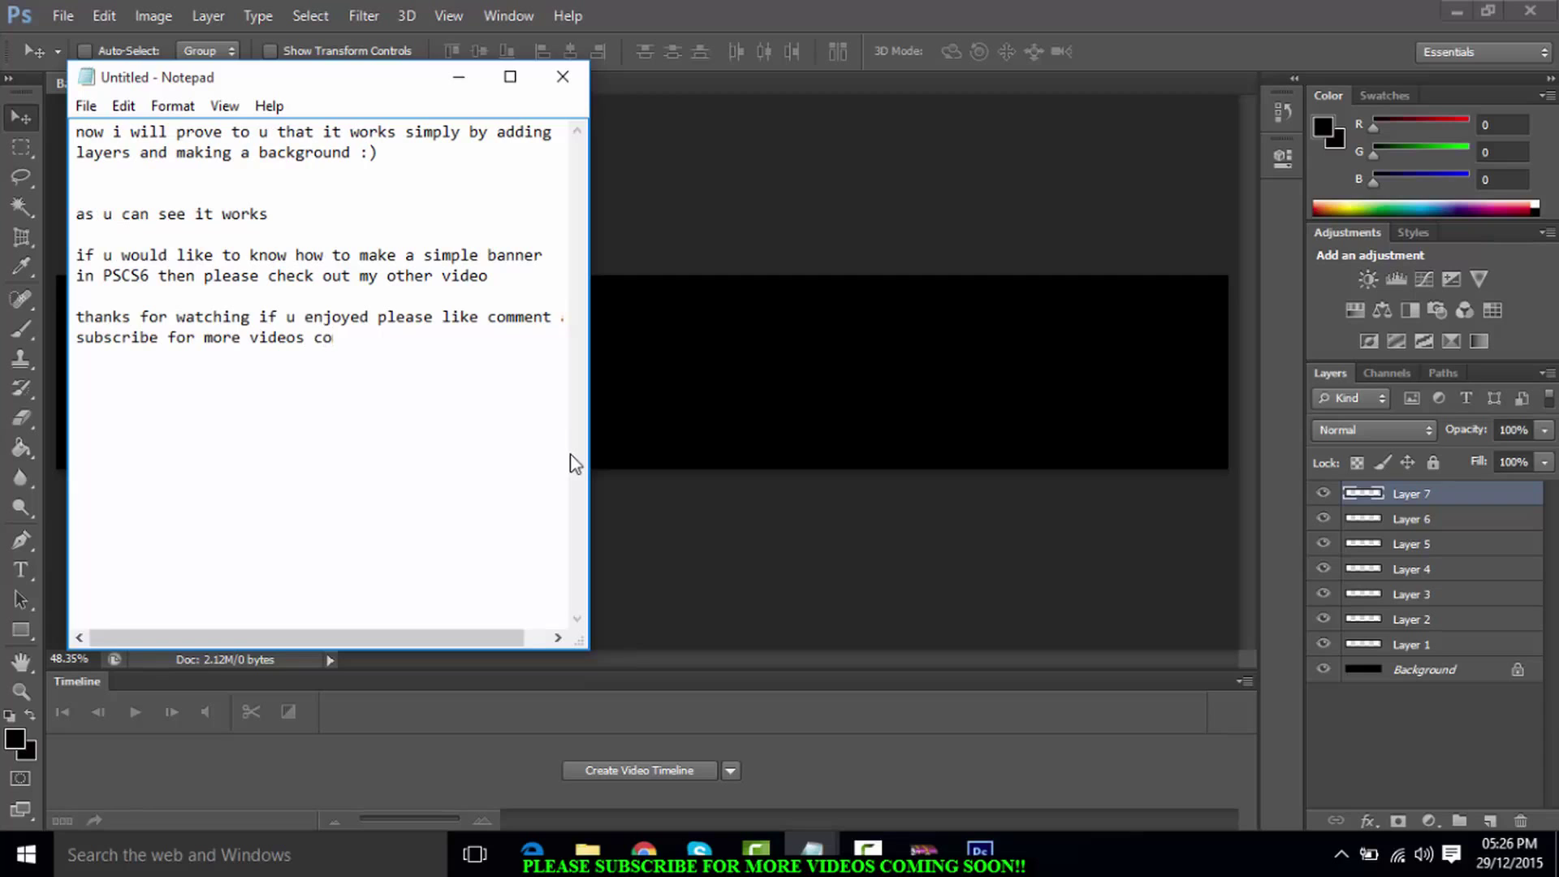
pyautogui.write('ming soon')
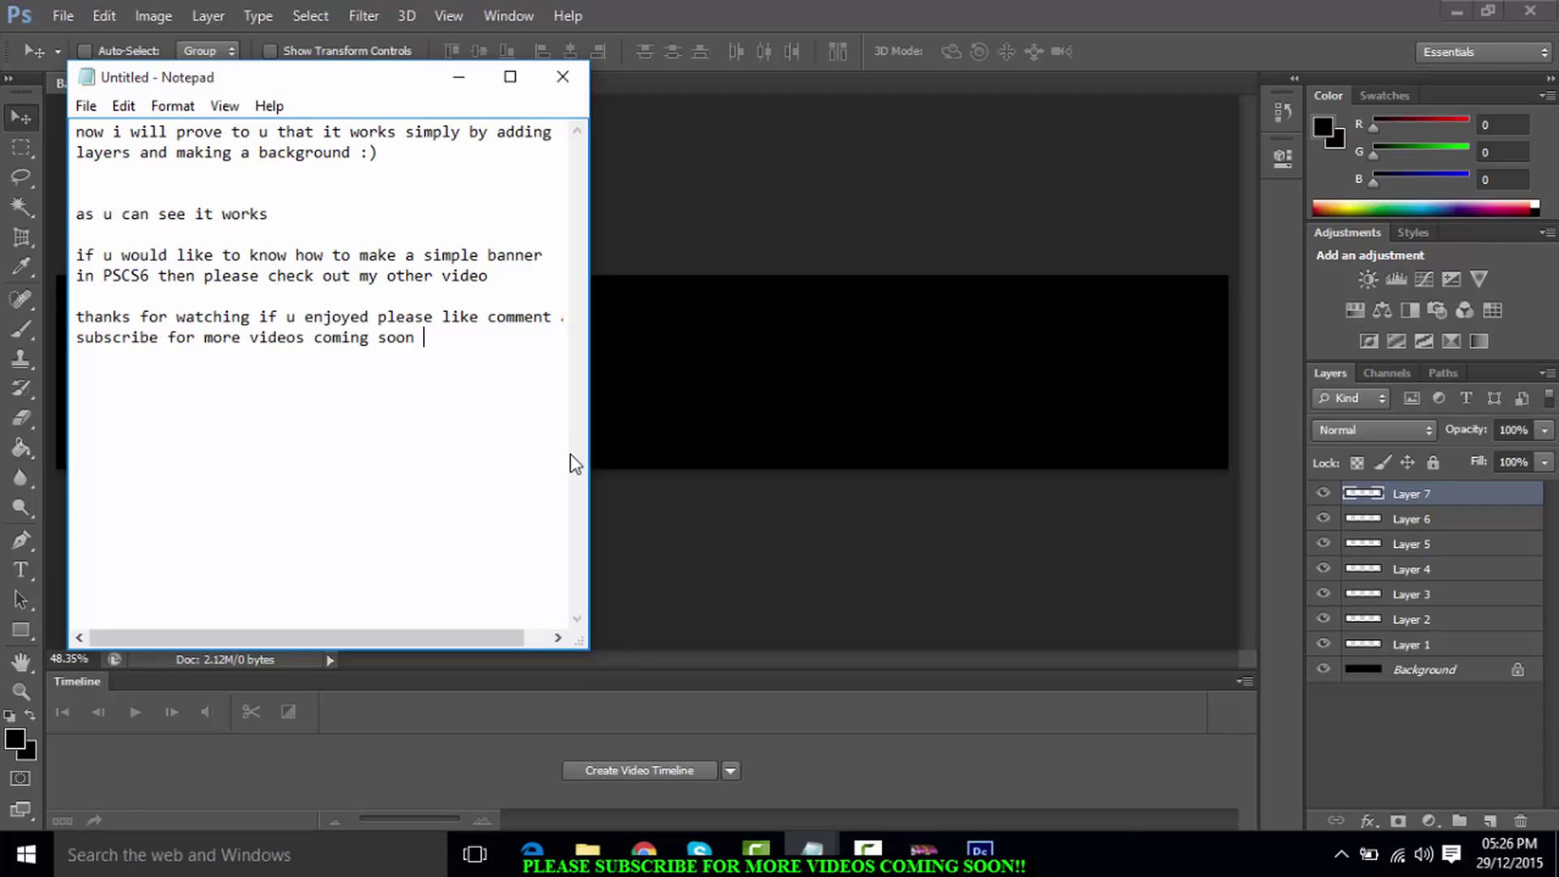